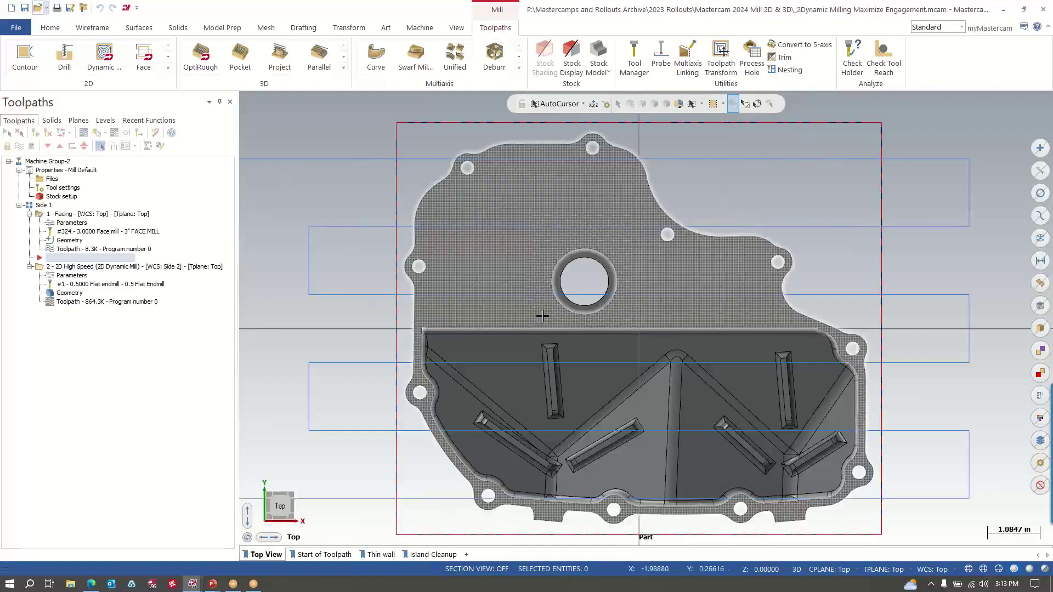
Backplot the 2D dynamic mill operation and examine the tool's entry and first pass along the lower-left outer edge.
scroll(542, 316, "down", 4)
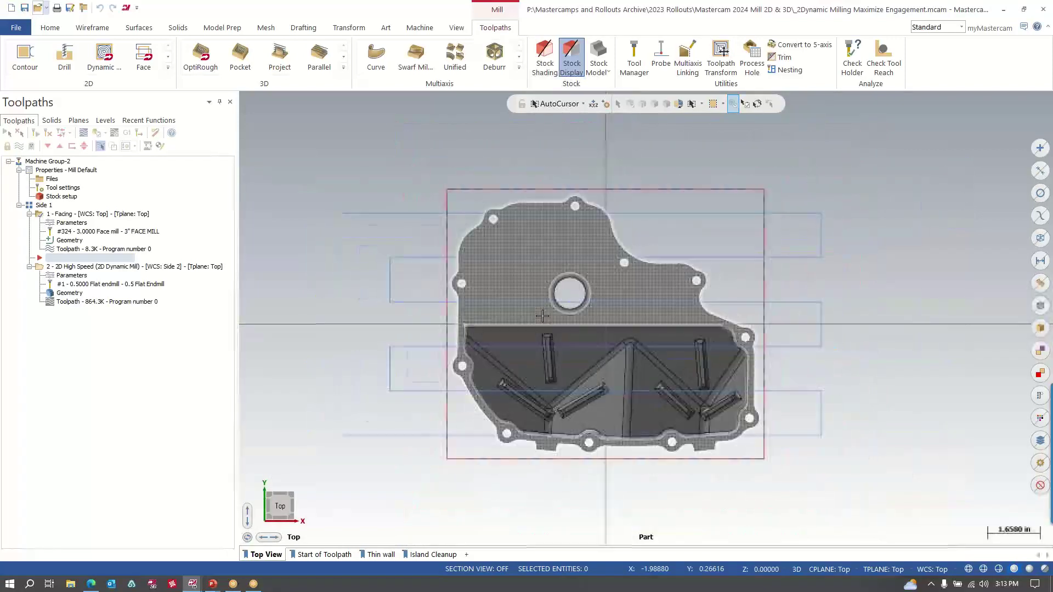
left_click(85, 267)
scroll(444, 431, "up", 3)
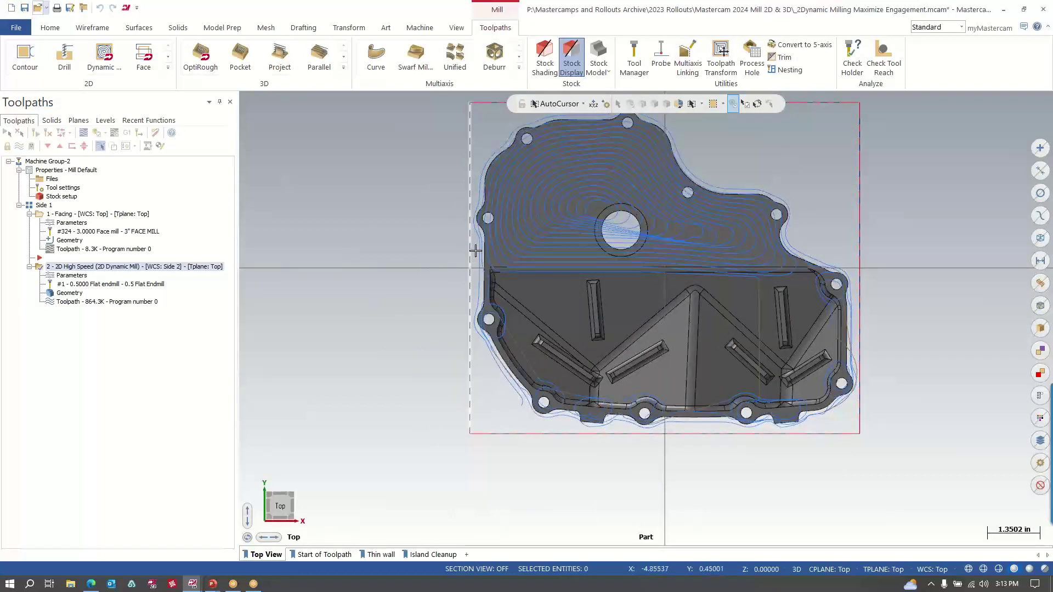
left_click(76, 302)
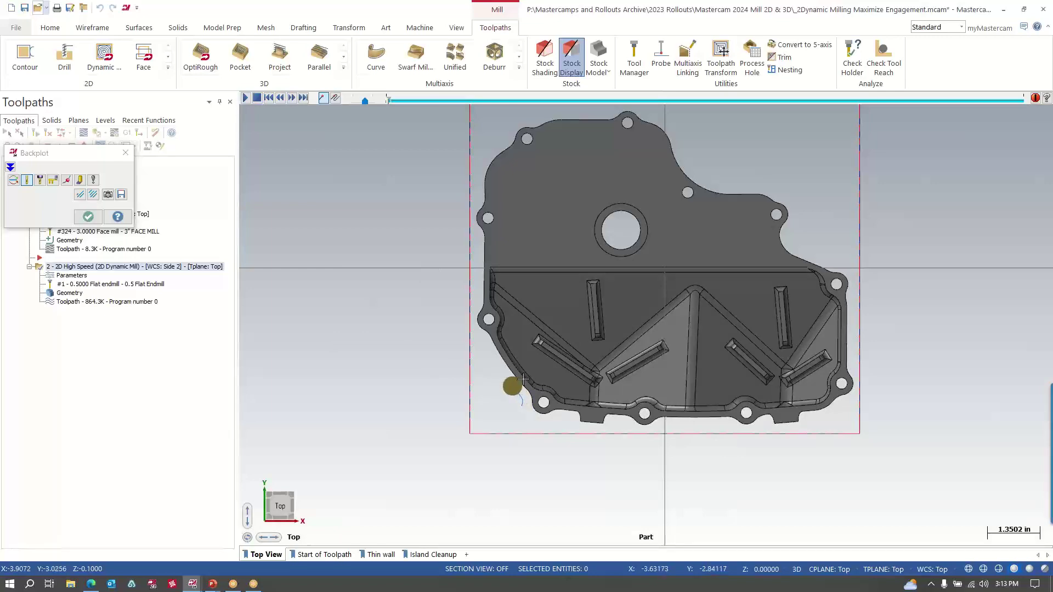
scroll(524, 380, "up", 6)
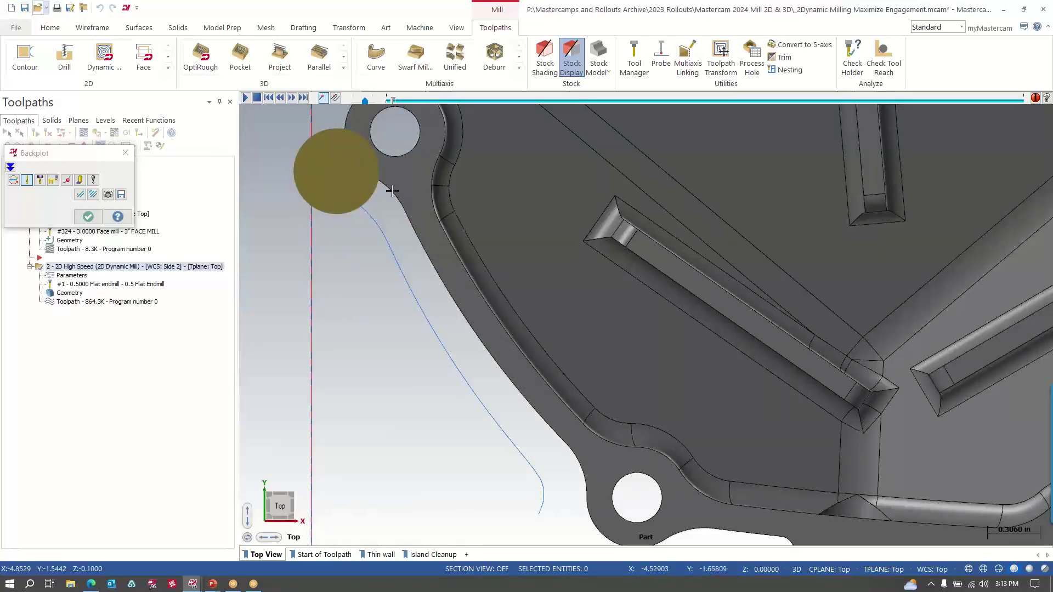
scroll(402, 251, "down", 8)
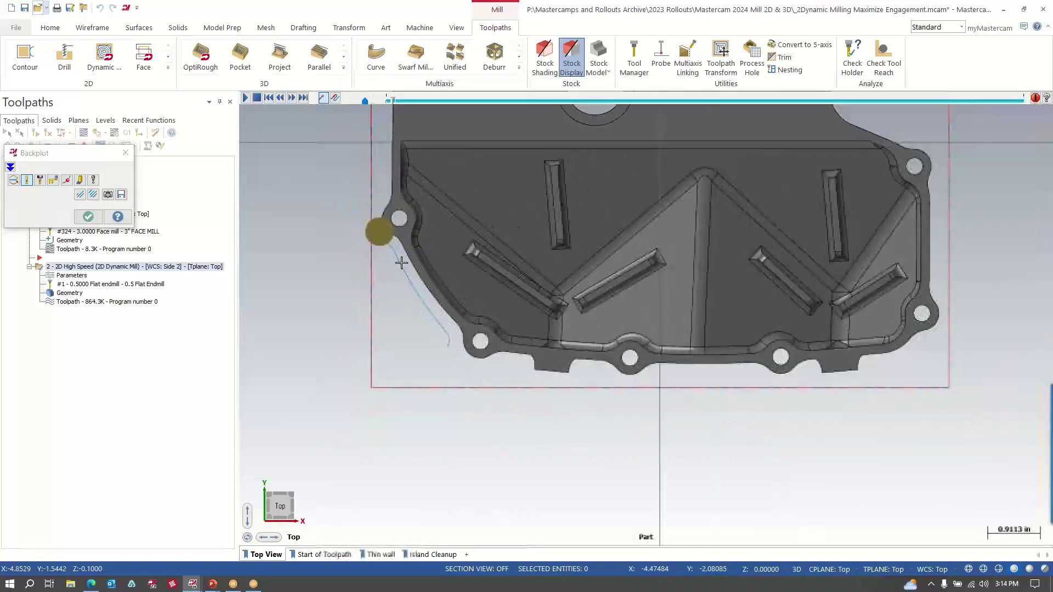
scroll(402, 263, "up", 2)
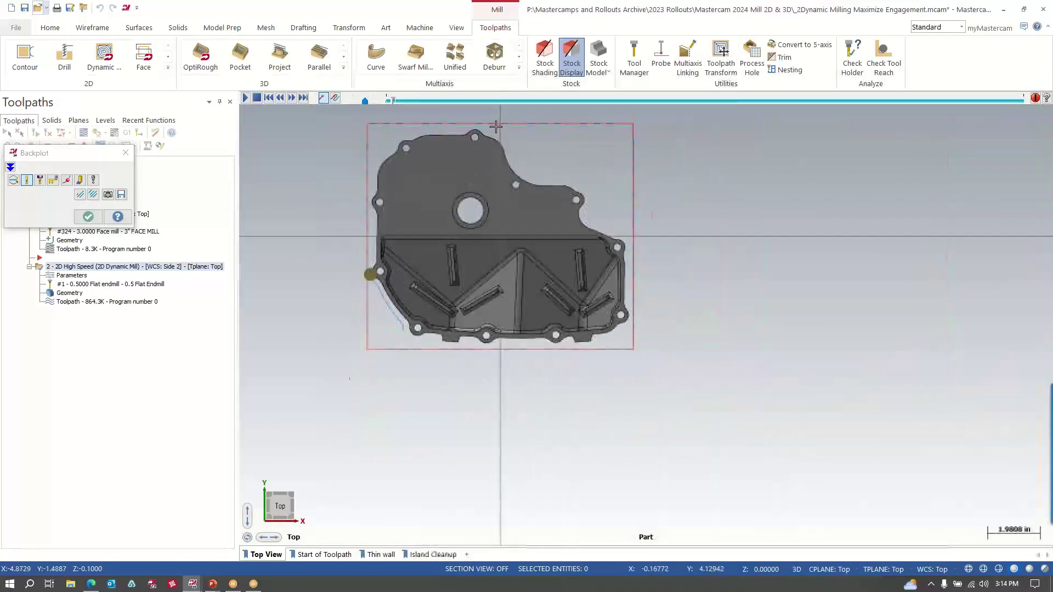
Play the dynamic mill backplot onward around the outer and inner edges of the part, and close it.
left_click(246, 98)
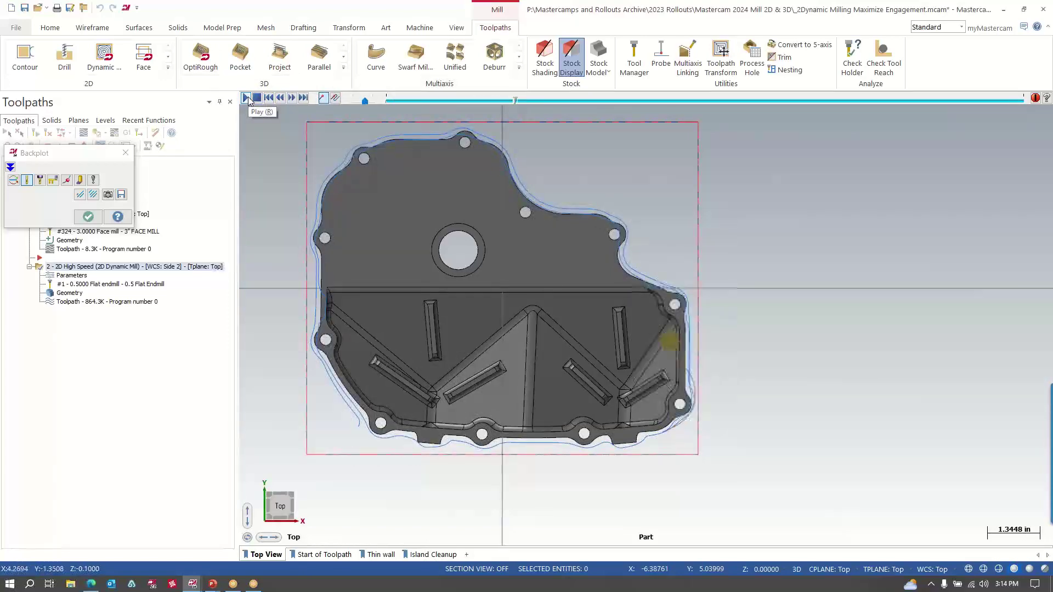
scroll(661, 313, "up", 2)
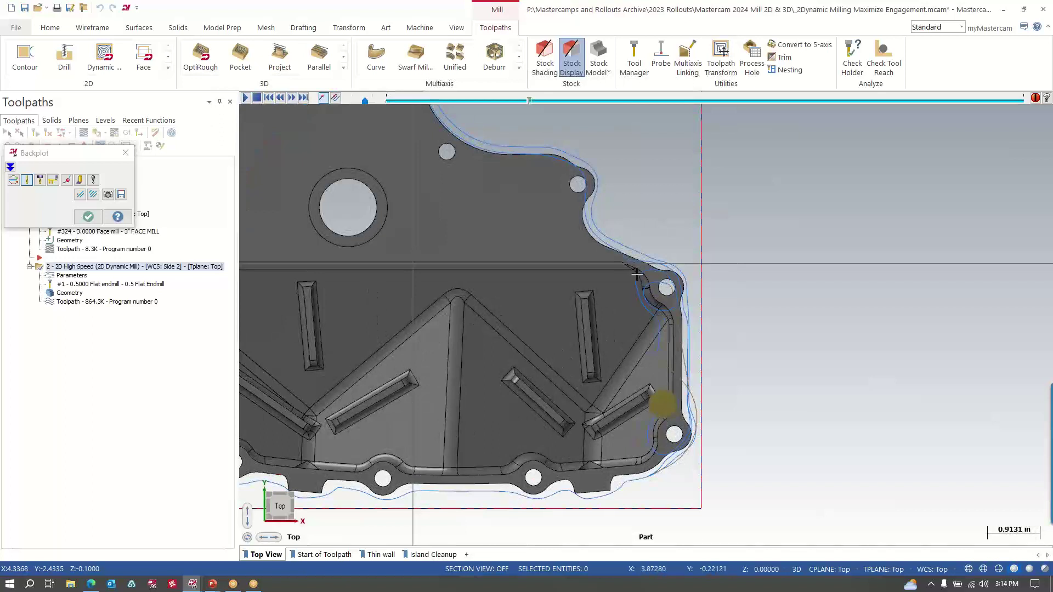
left_click(245, 98)
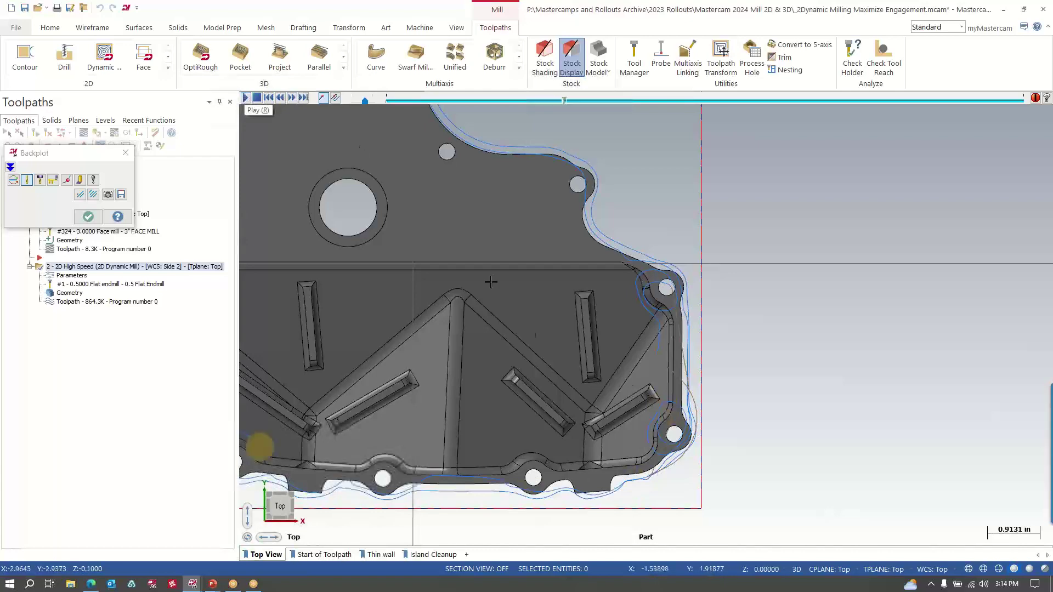
scroll(510, 307, "down", 3)
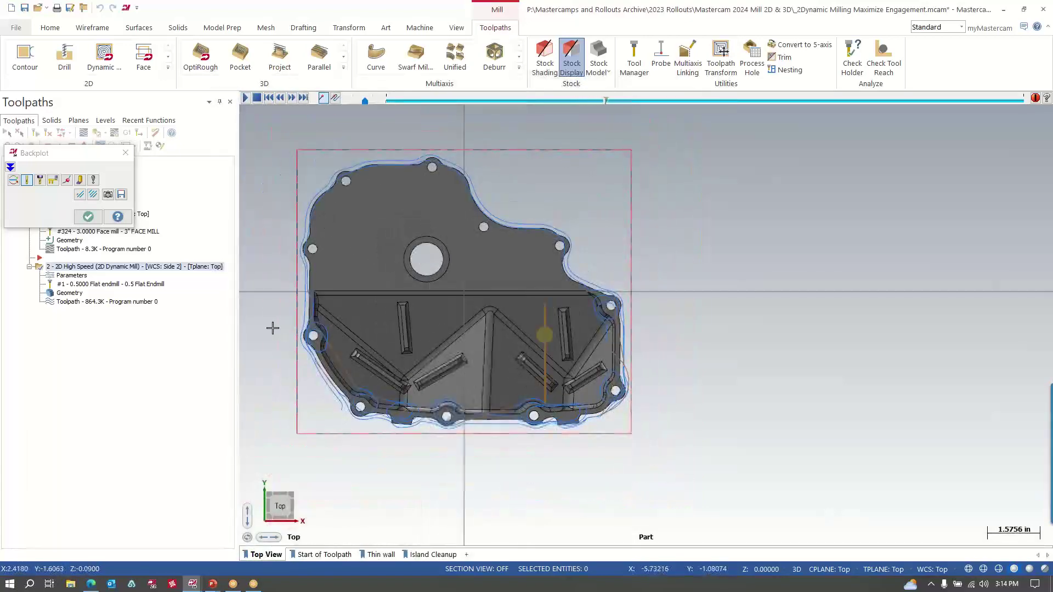
scroll(273, 328, "up", 1)
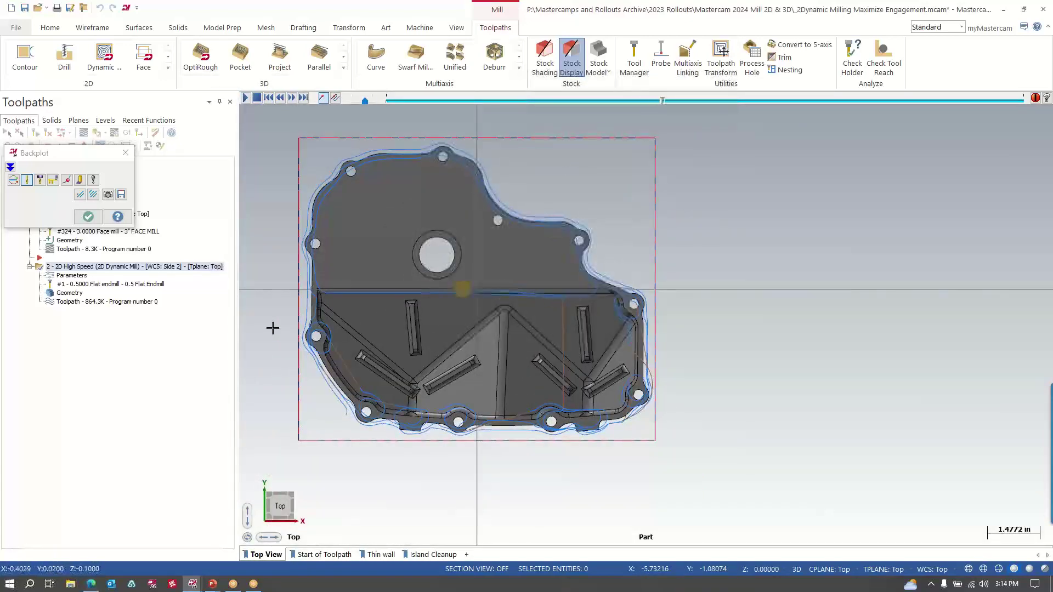
left_click(87, 219)
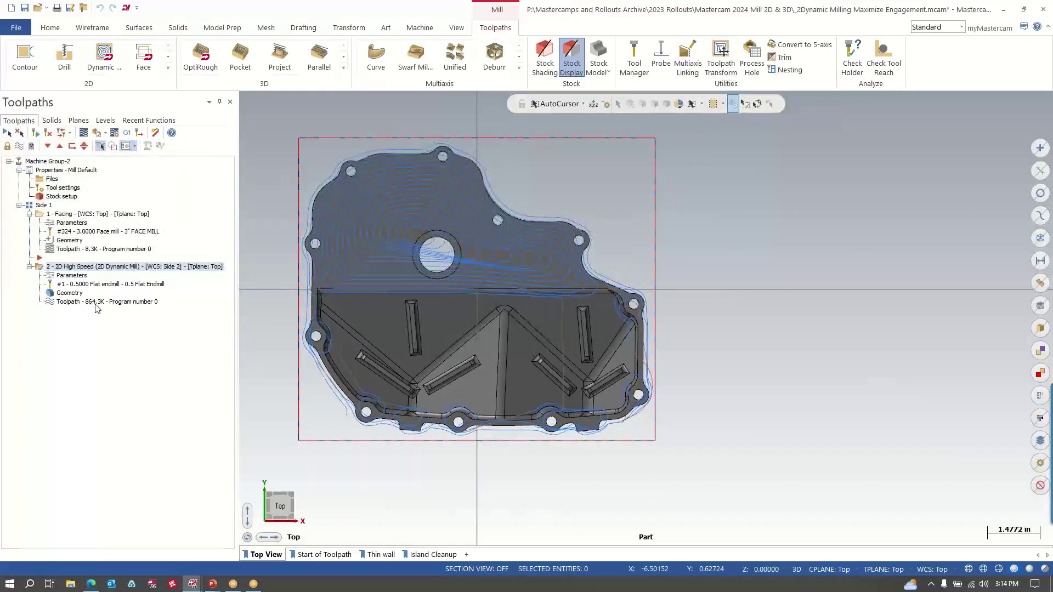
Enable Maximize engagement in the dynamic mill operation's cut parameters and regenerate the toolpath.
left_click(71, 276)
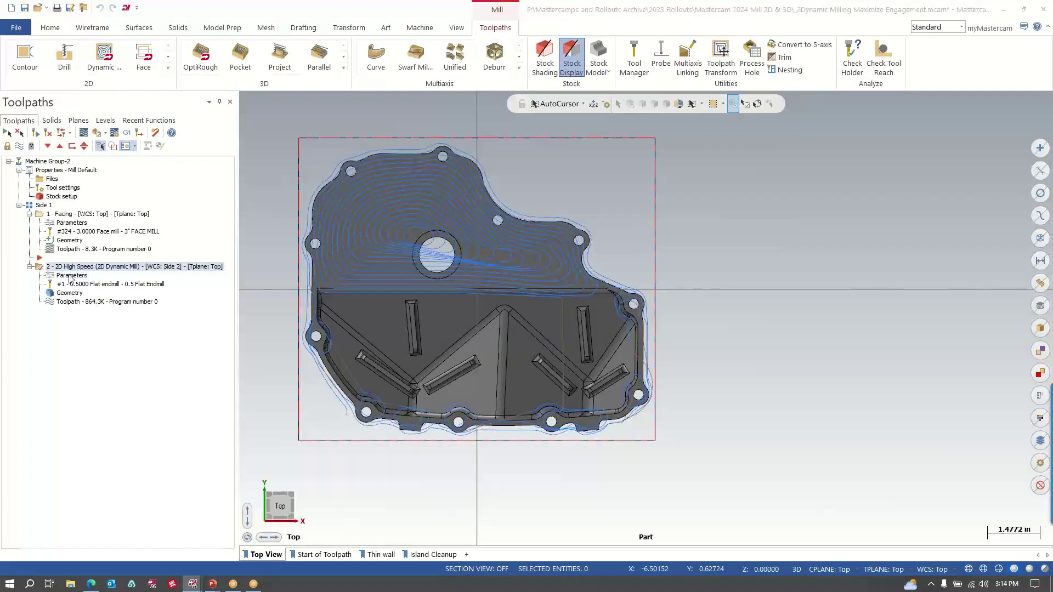
left_click(50, 124)
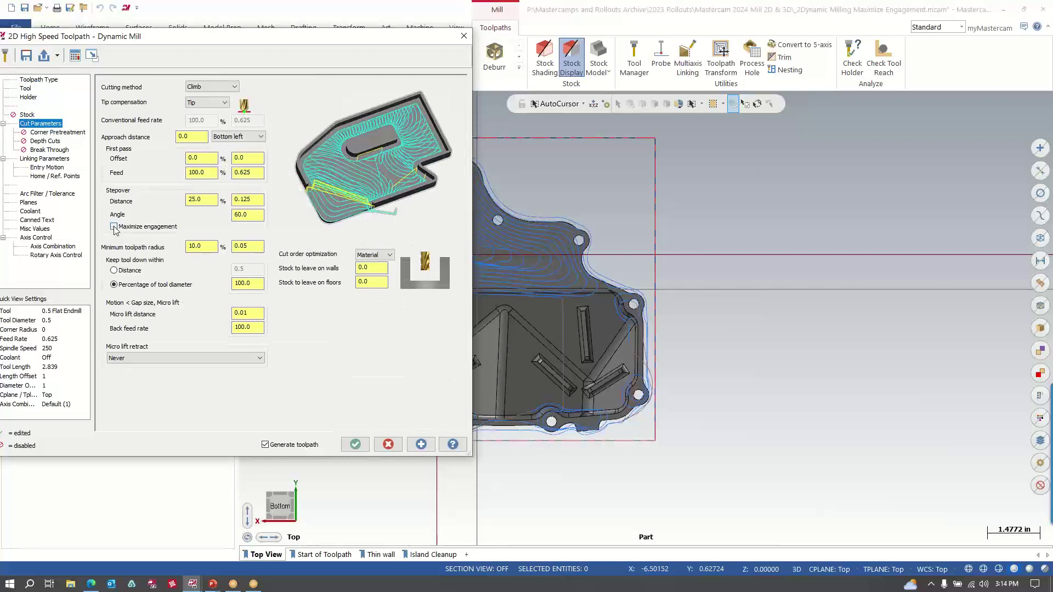
left_click(355, 445)
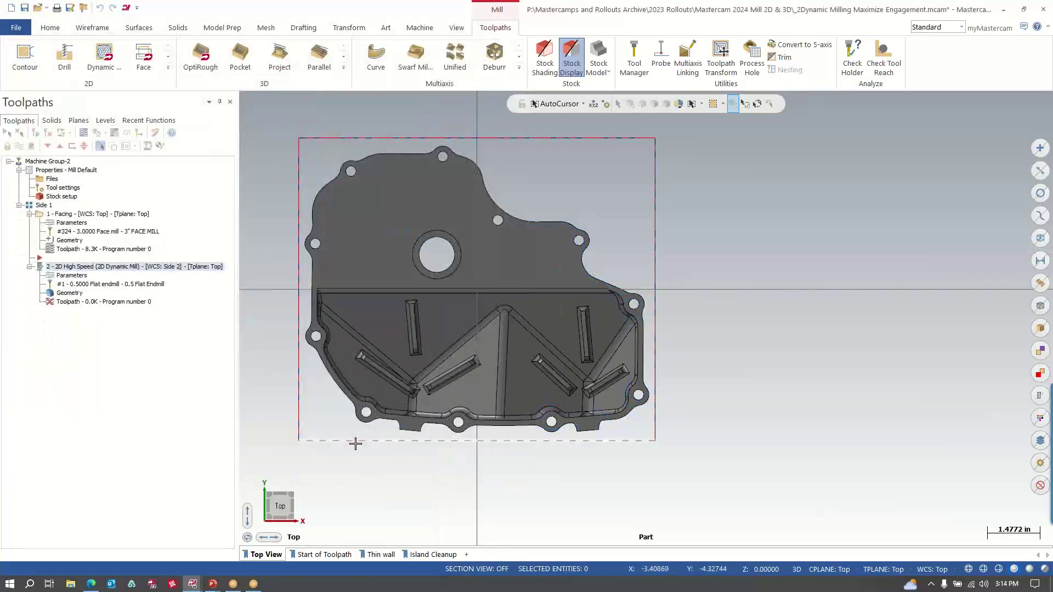
Backplot the regenerated dynamic mill toolpath from the lower-left entry across the whole part with the view fitted, and close it.
scroll(318, 422, "up", 2)
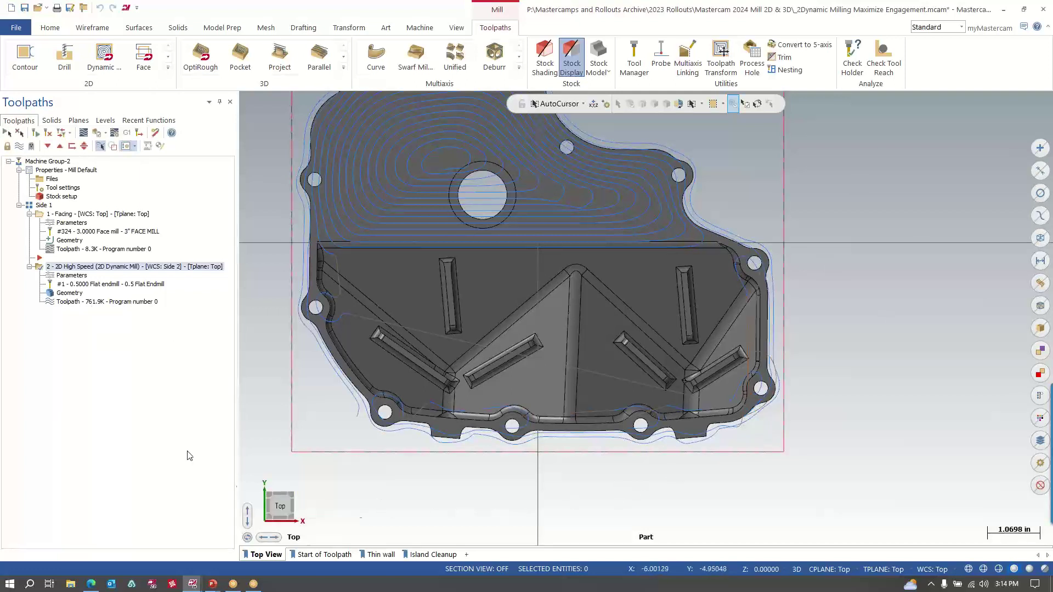
left_click(70, 302)
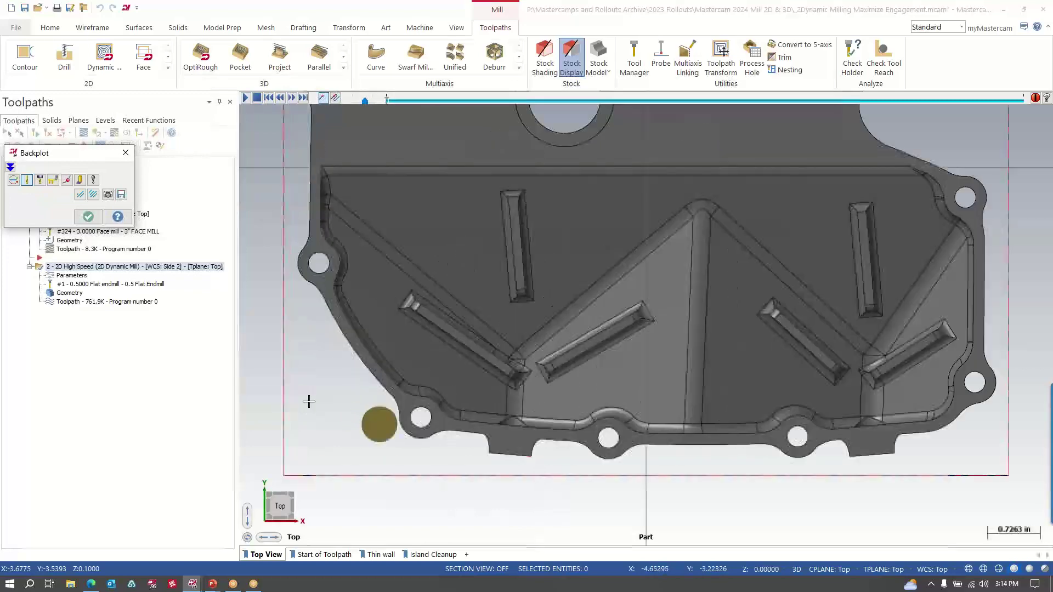
scroll(308, 402, "up", 2)
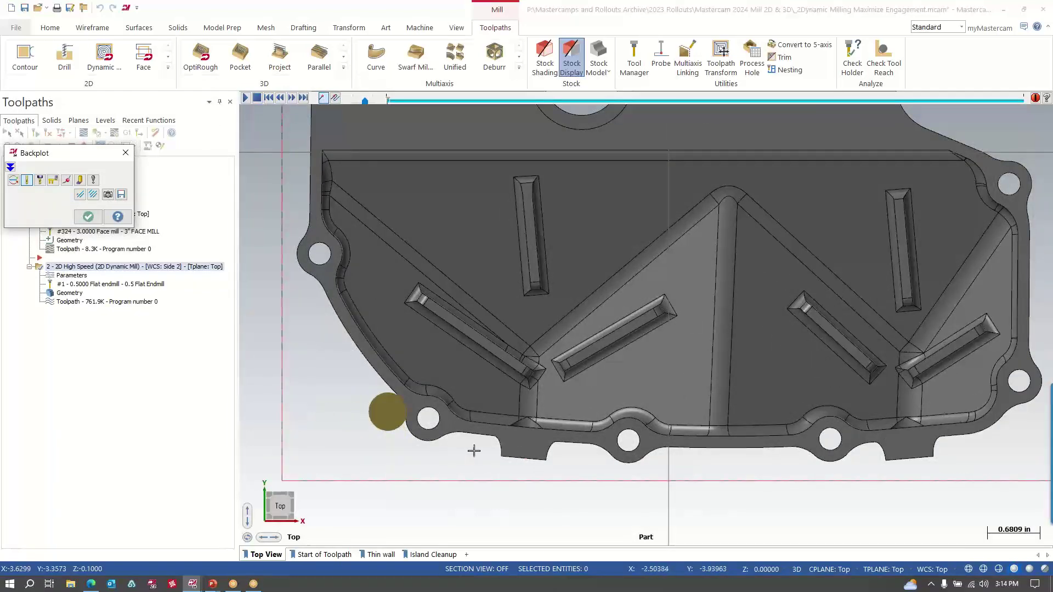
scroll(400, 409, "up", 5)
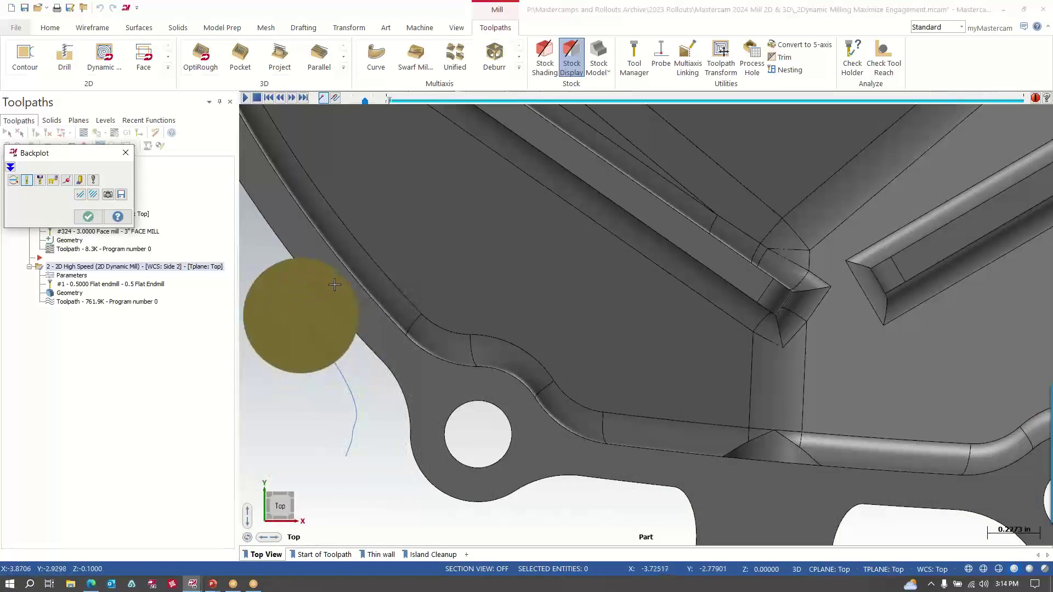
scroll(341, 310, "down", 8)
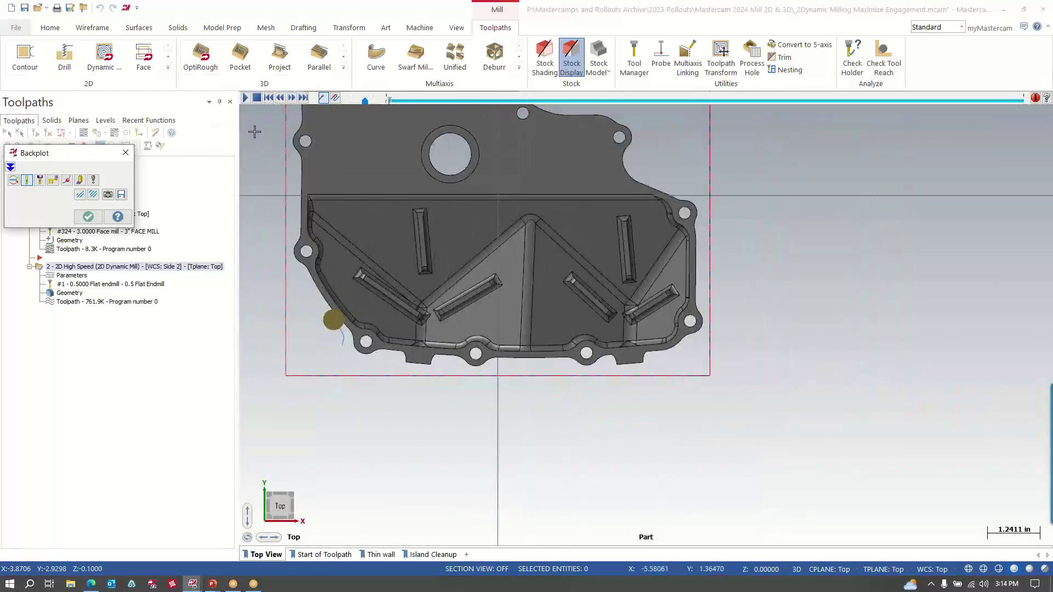
scroll(398, 231, "down", 2)
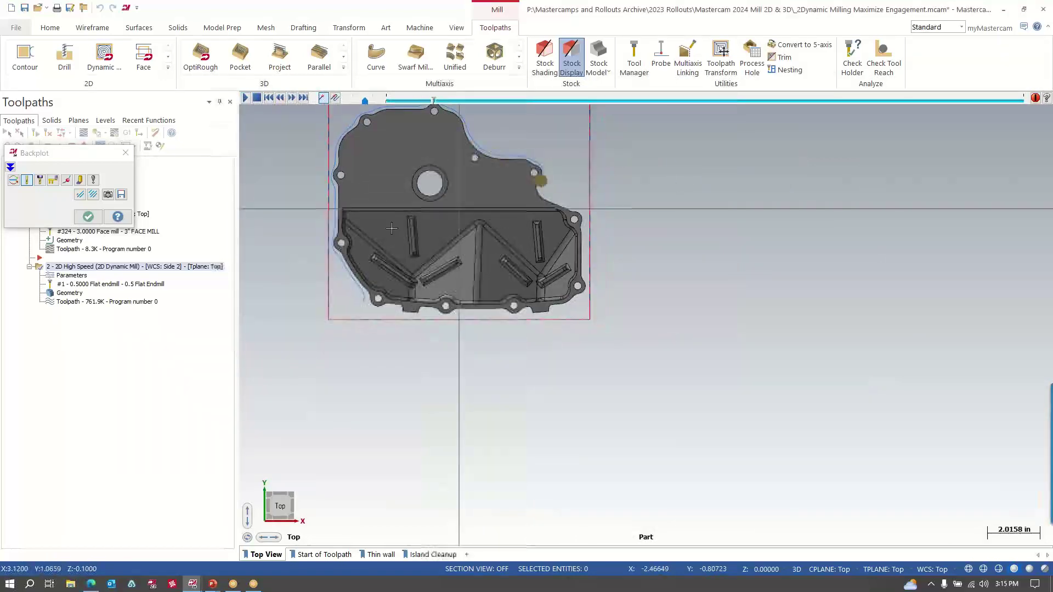
scroll(335, 115, "up", 1)
right_click(336, 115)
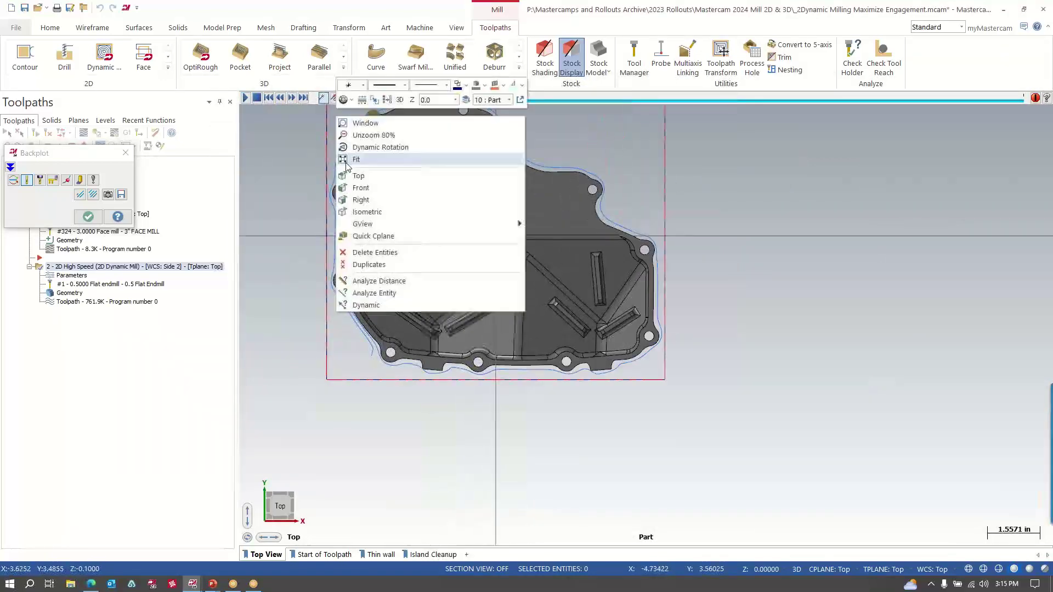
left_click(350, 156)
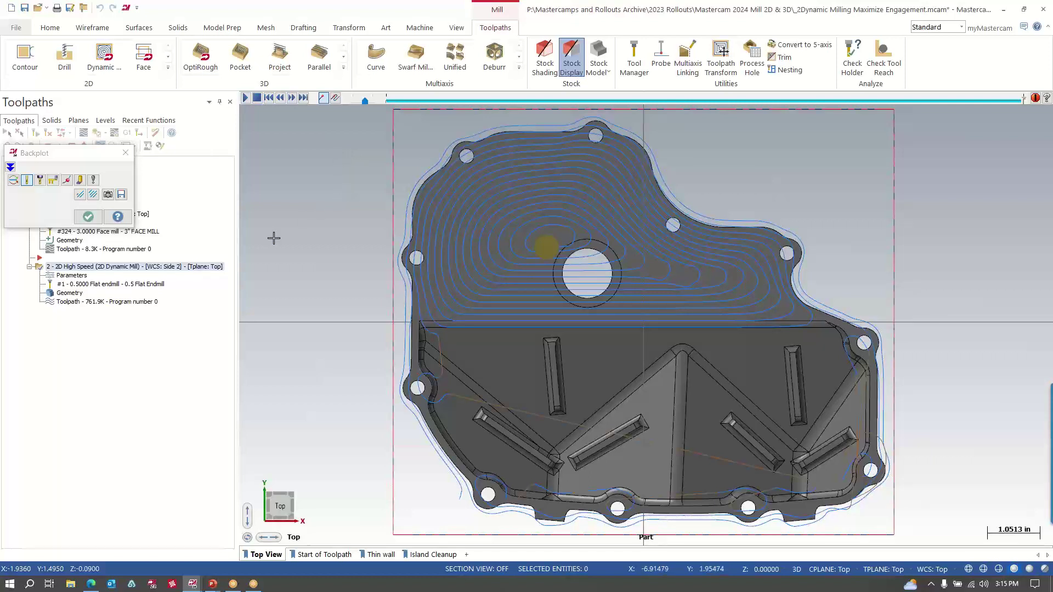
left_click(89, 217)
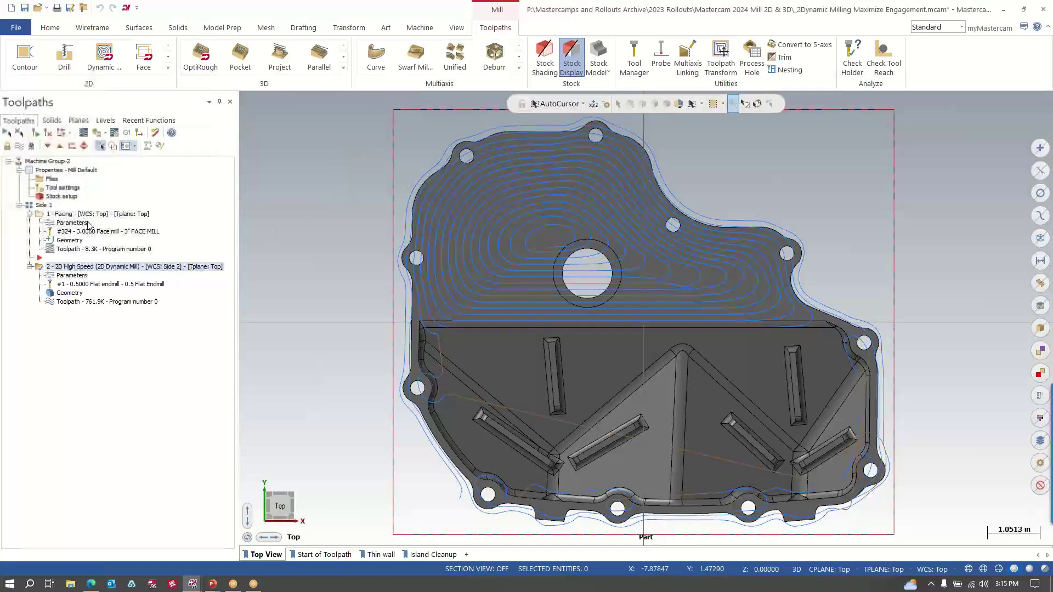
Set the Facing operation's cutting method to Dynamic and regenerate the toolpath.
left_click(72, 223)
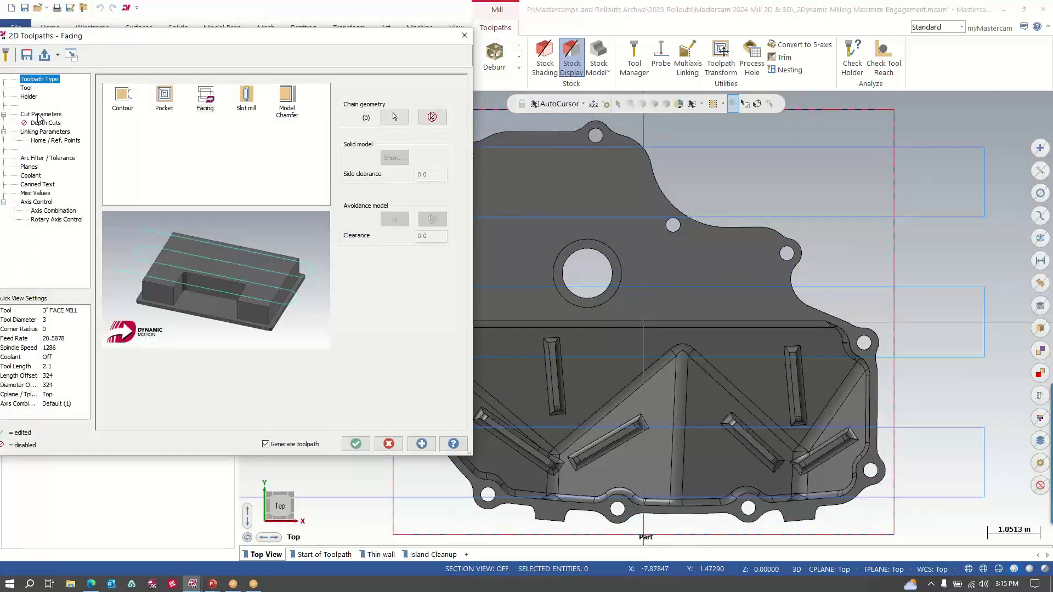
left_click(38, 114)
left_click(193, 99)
left_click(192, 131)
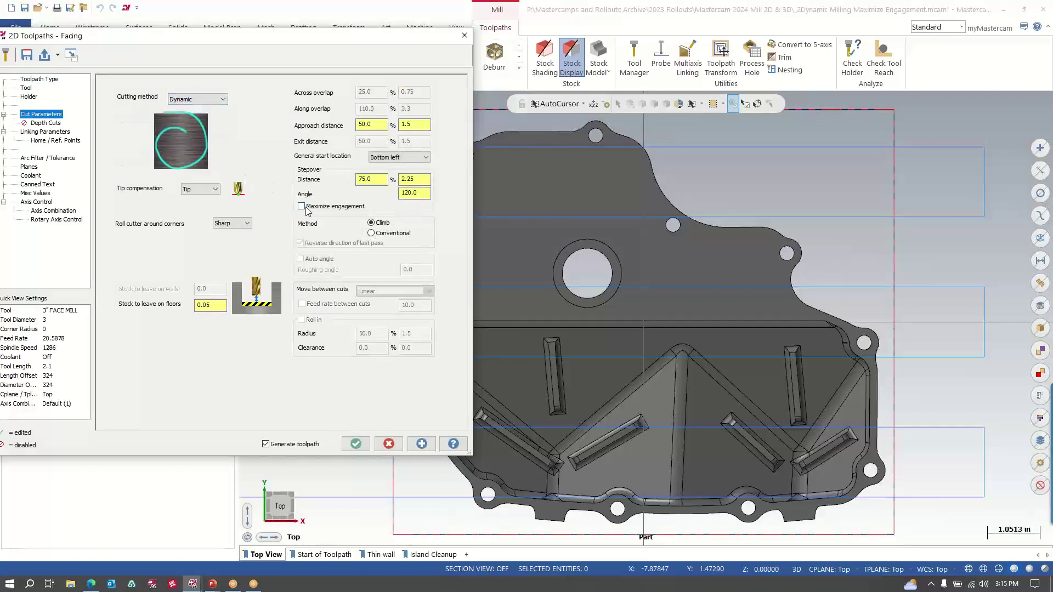
left_click(422, 445)
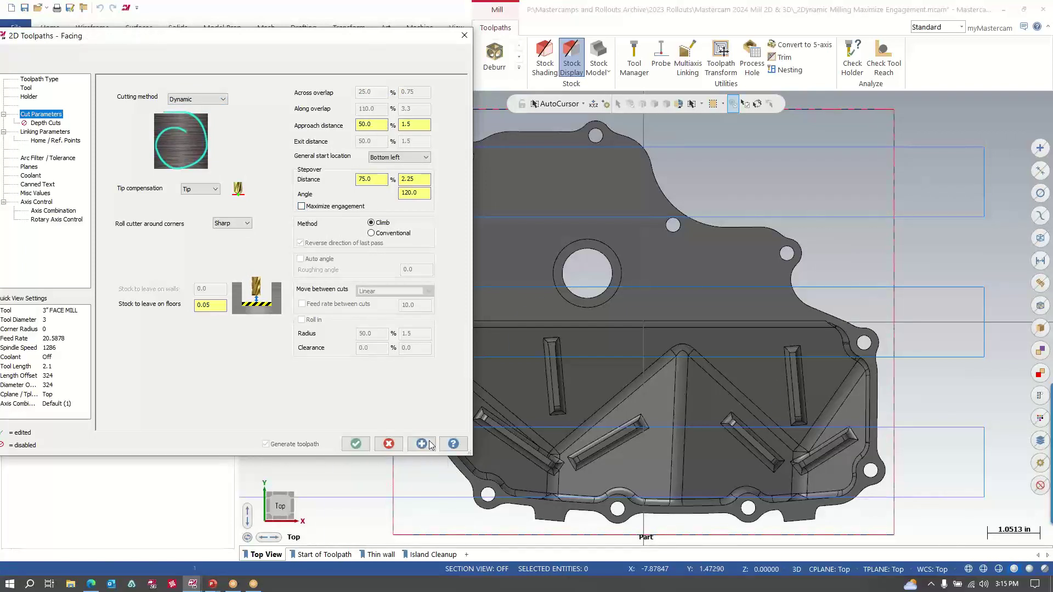
middle_click_drag(592, 359, 706, 305)
key("alt+1")
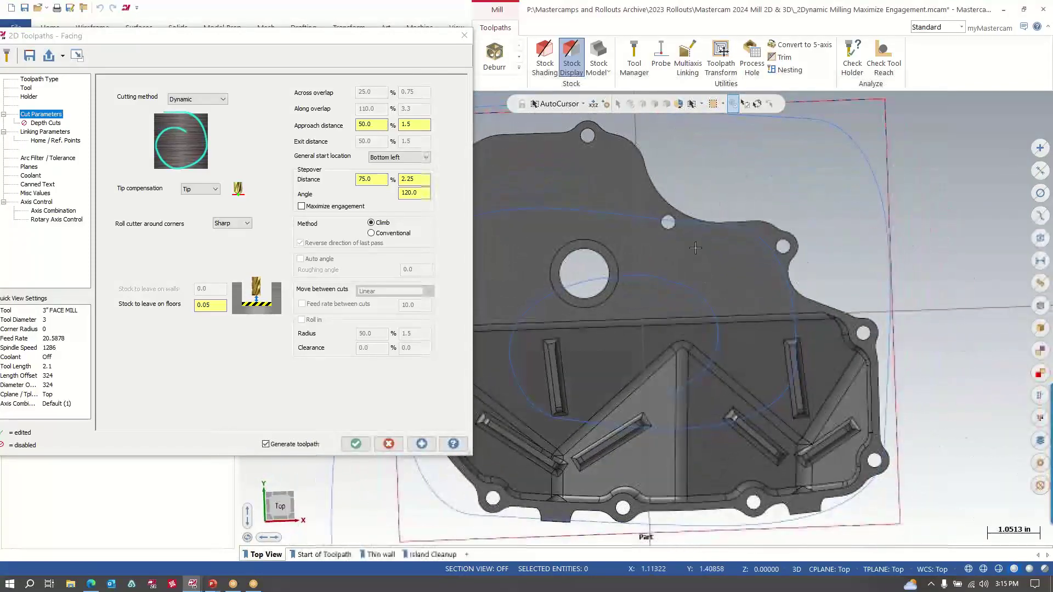
right_click(709, 289)
left_click(736, 367)
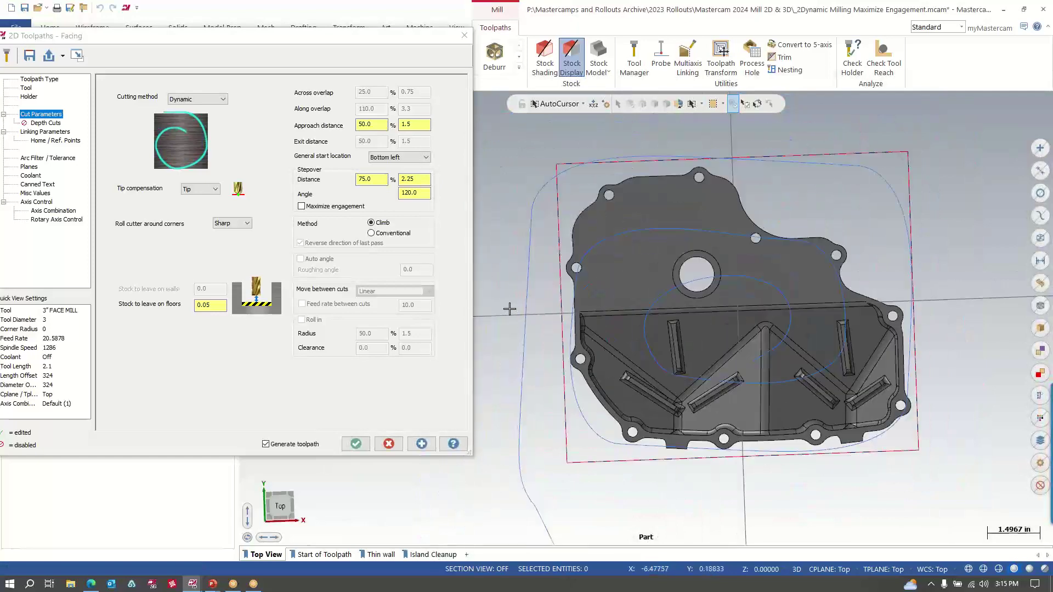
left_click(346, 446)
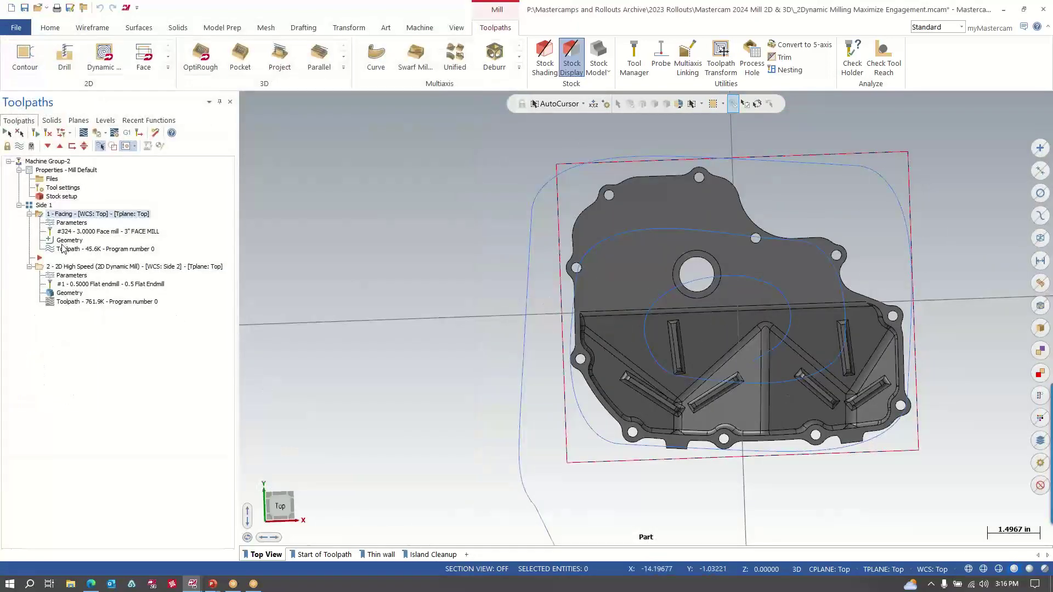
Backplot the dynamic facing toolpath at an adjusted playback speed and close the backplot.
key("alt+t")
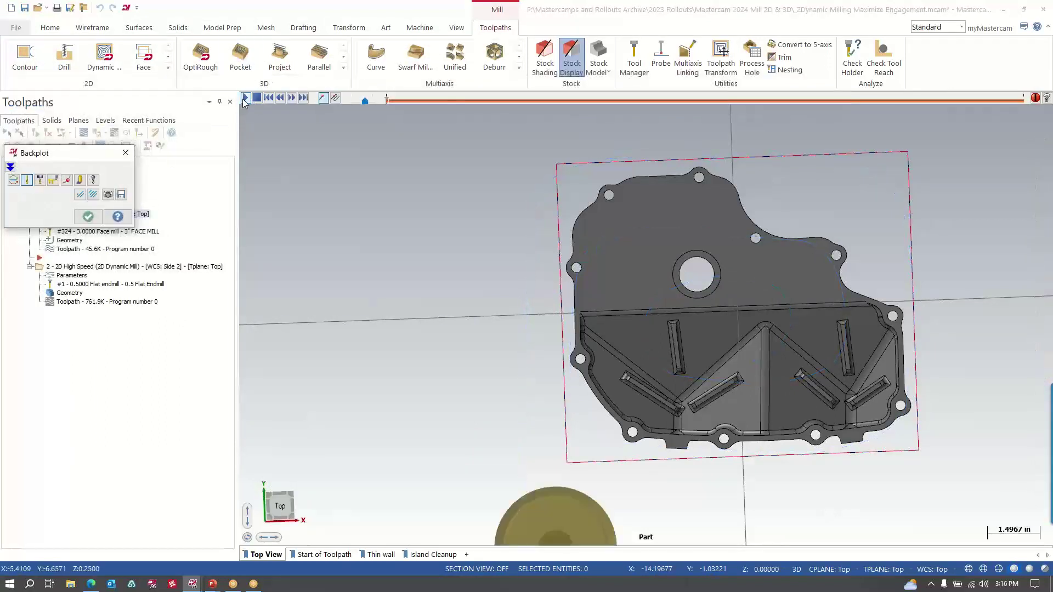
left_click(245, 99)
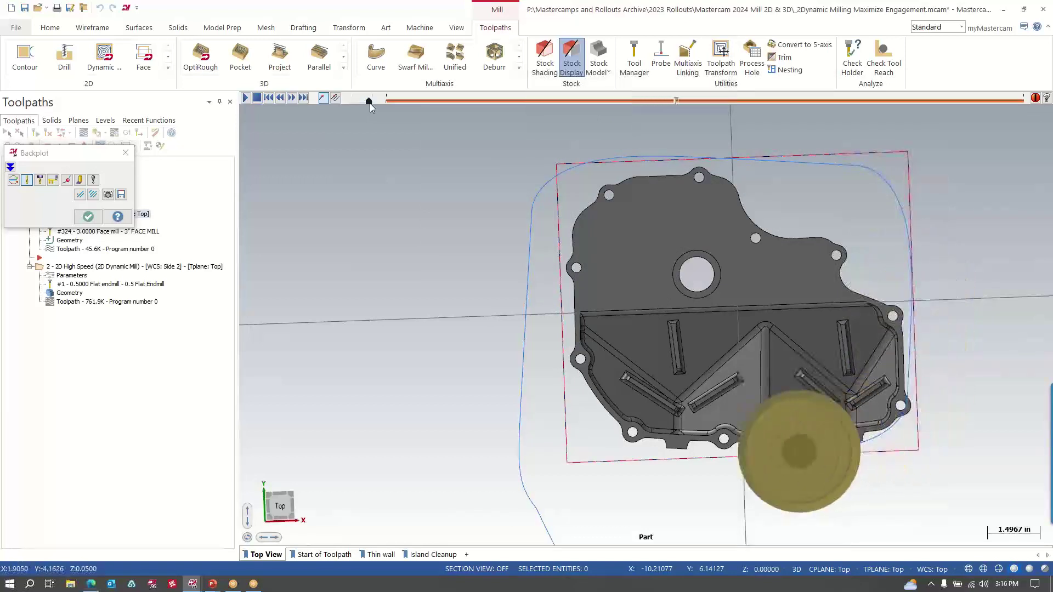
left_click_drag(370, 103, 373, 103)
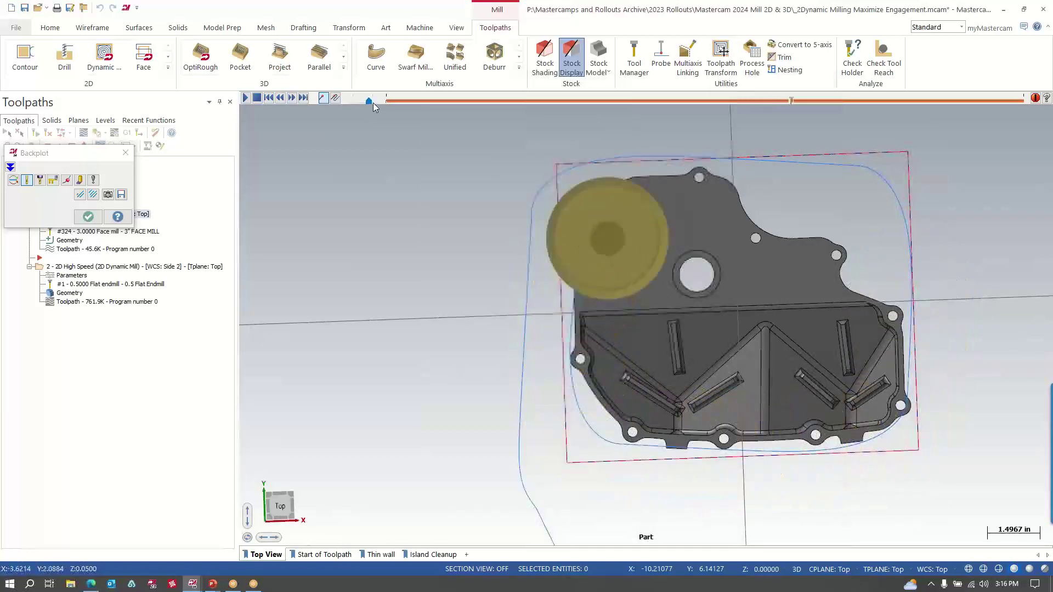
left_click(89, 217)
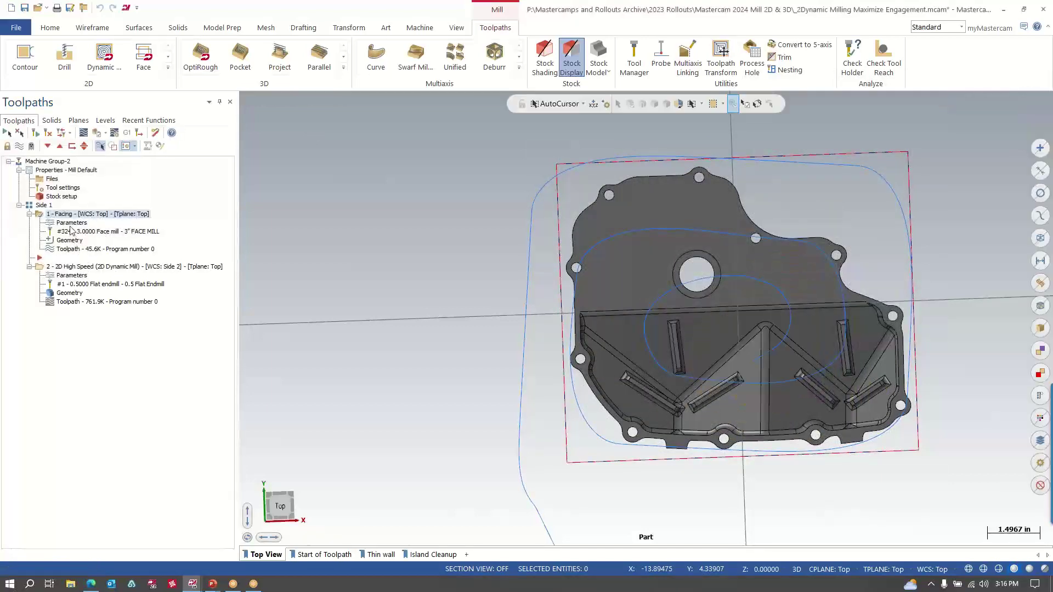
Enable Maximize engagement in the Facing operation's cut parameters, and backplot the regenerated dynamic facing toolpath.
left_click(71, 223)
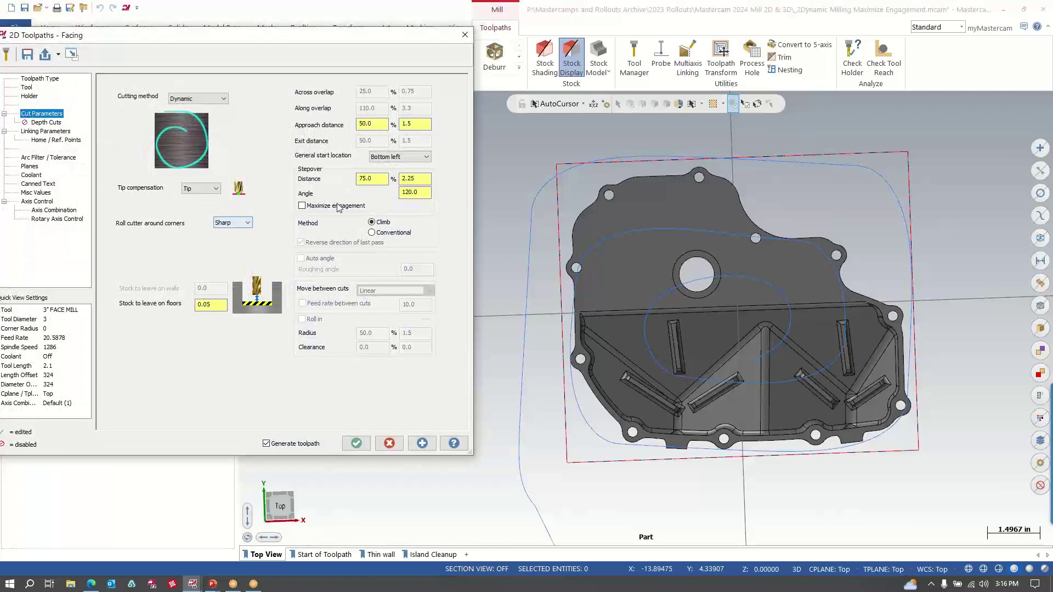
left_click(357, 444)
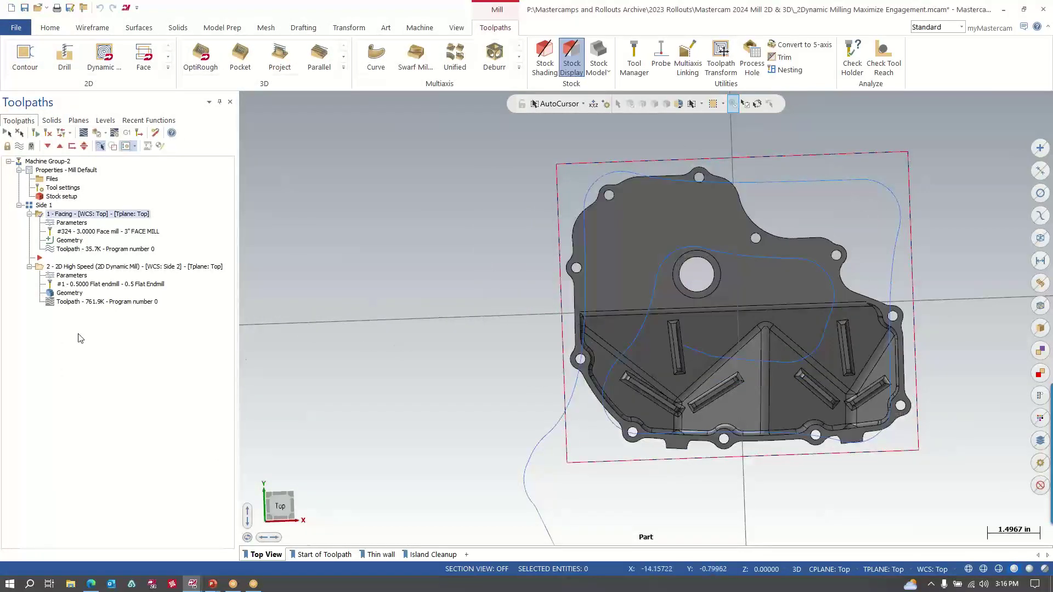
left_click(84, 133)
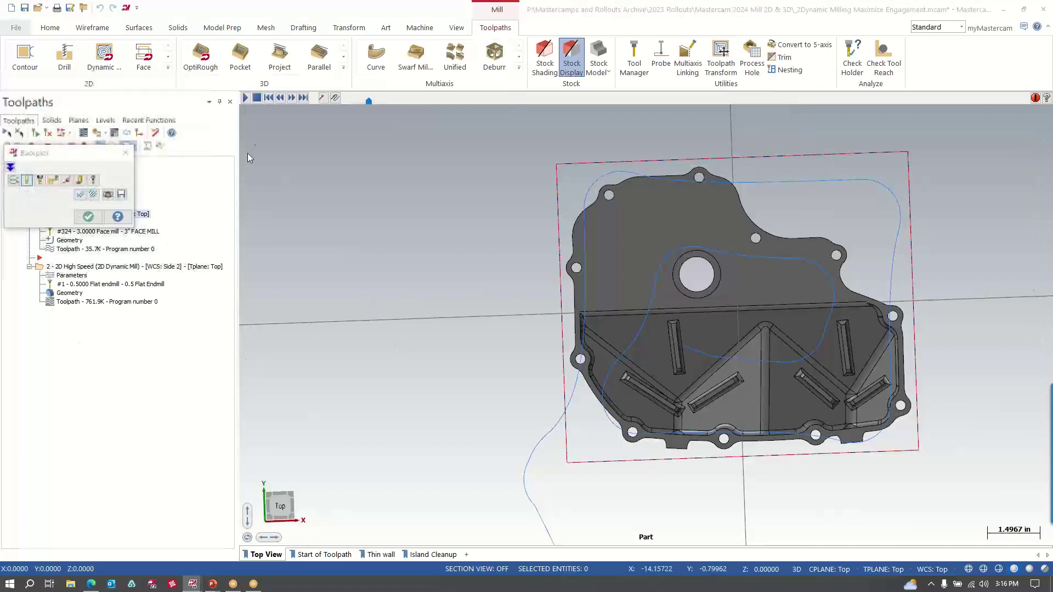
left_click(246, 99)
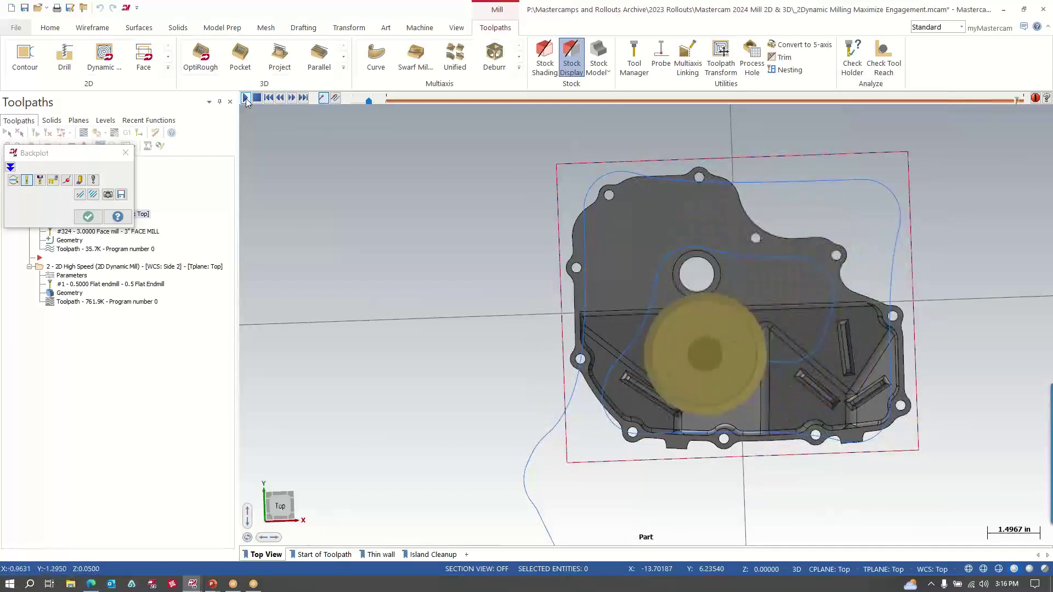
left_click(89, 217)
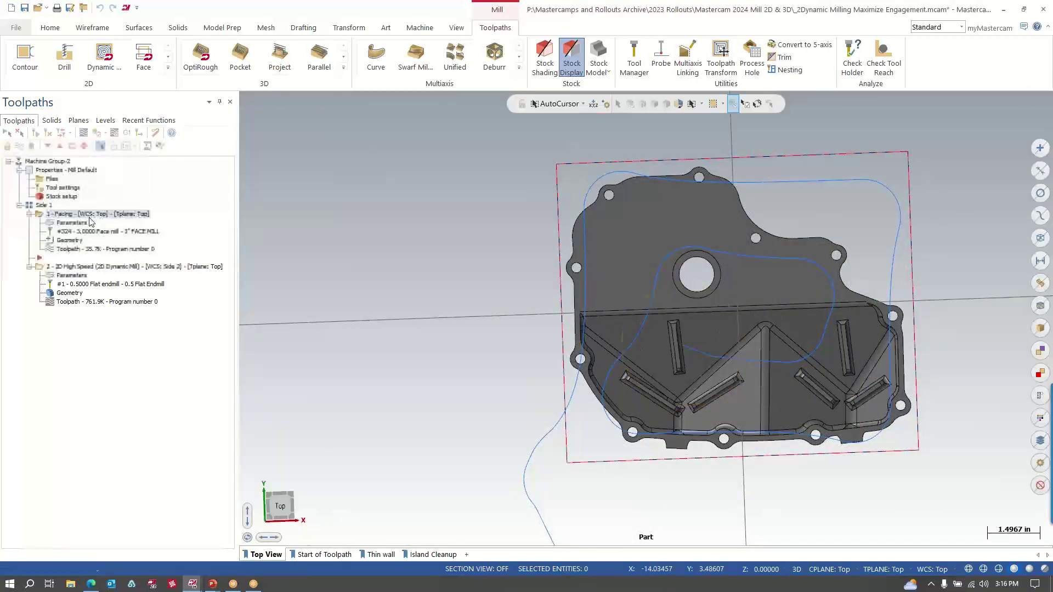
Set the Facing operation's cutting method to Zigzag with Roll in off and apply it to regenerate the toolpath.
left_click(72, 223)
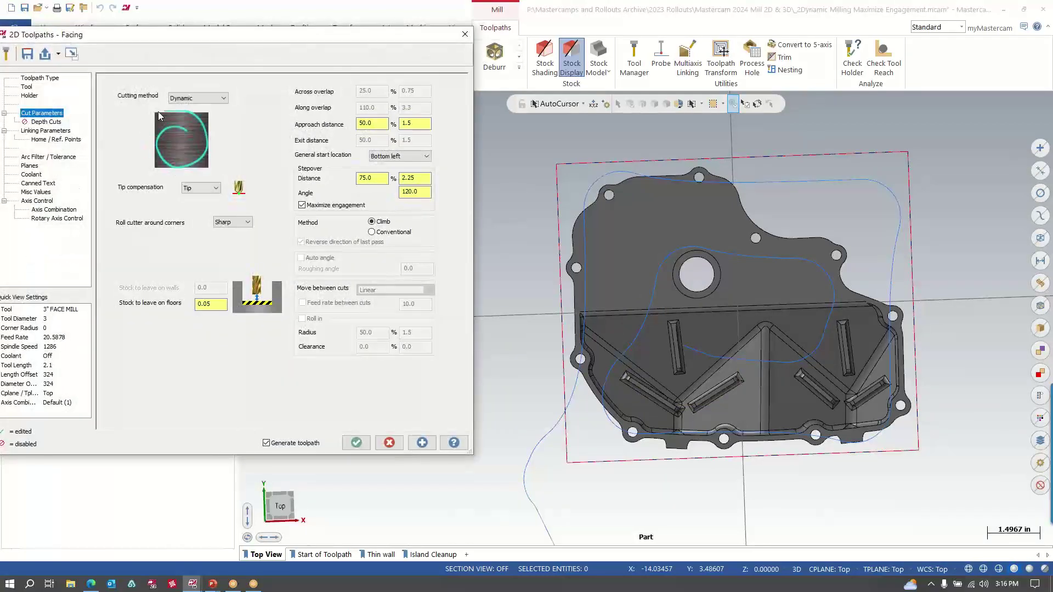
left_click(193, 99)
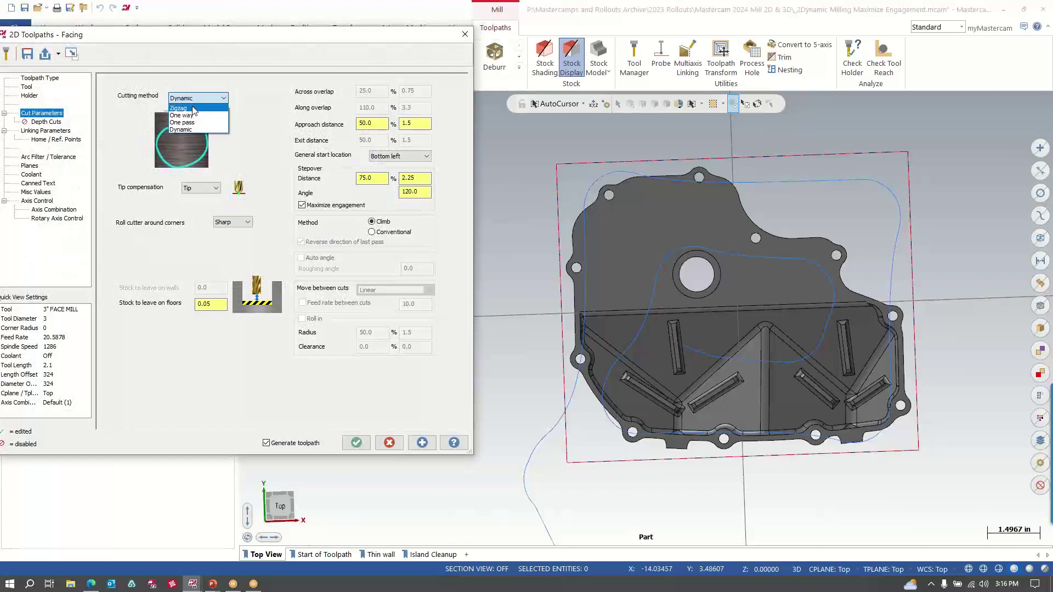
left_click(193, 109)
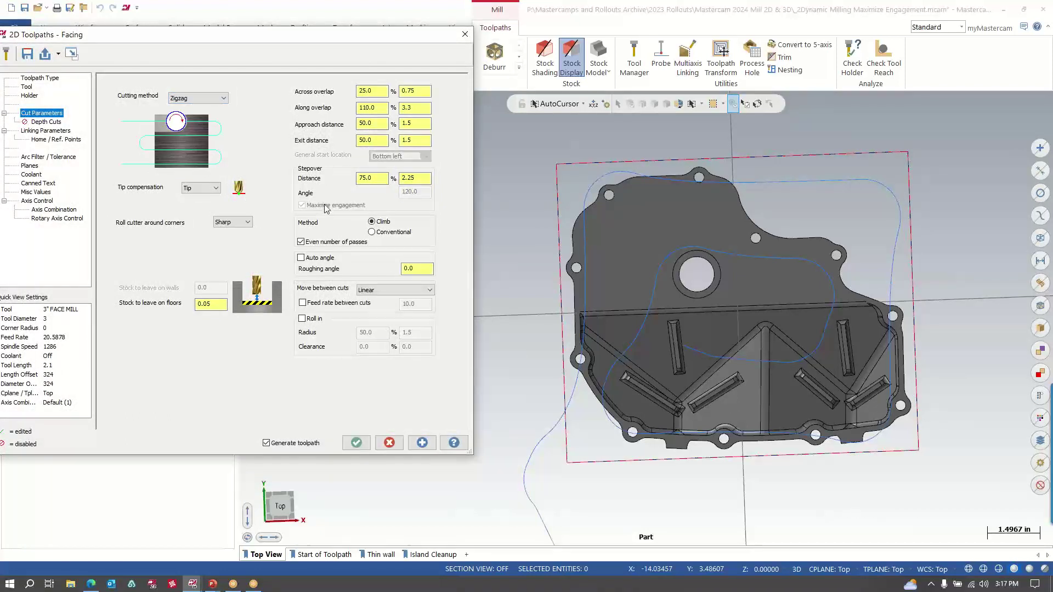
left_click(301, 318)
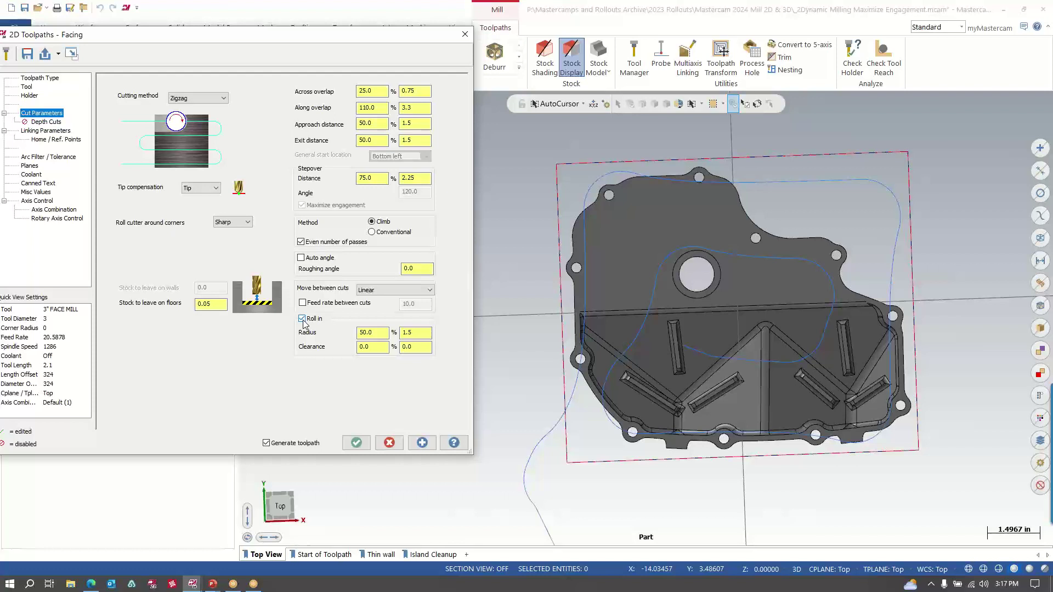
left_click(302, 319)
left_click(426, 446)
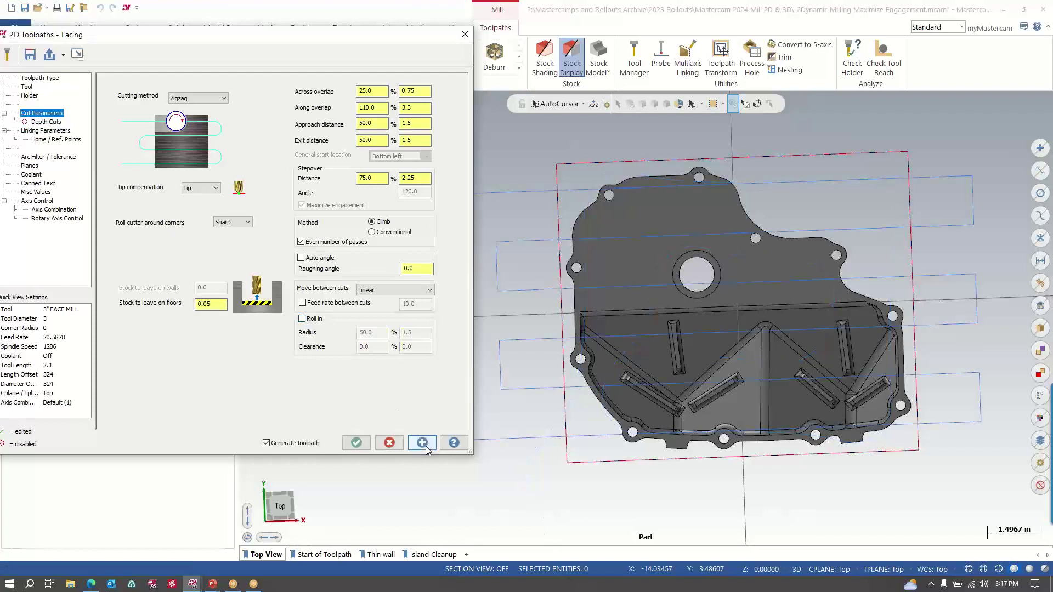
Enable Roll in with a radius of 30% for the zigzag facing toolpath and apply the change.
right_click(807, 330)
key("Escape")
scroll(762, 355, "up", 2)
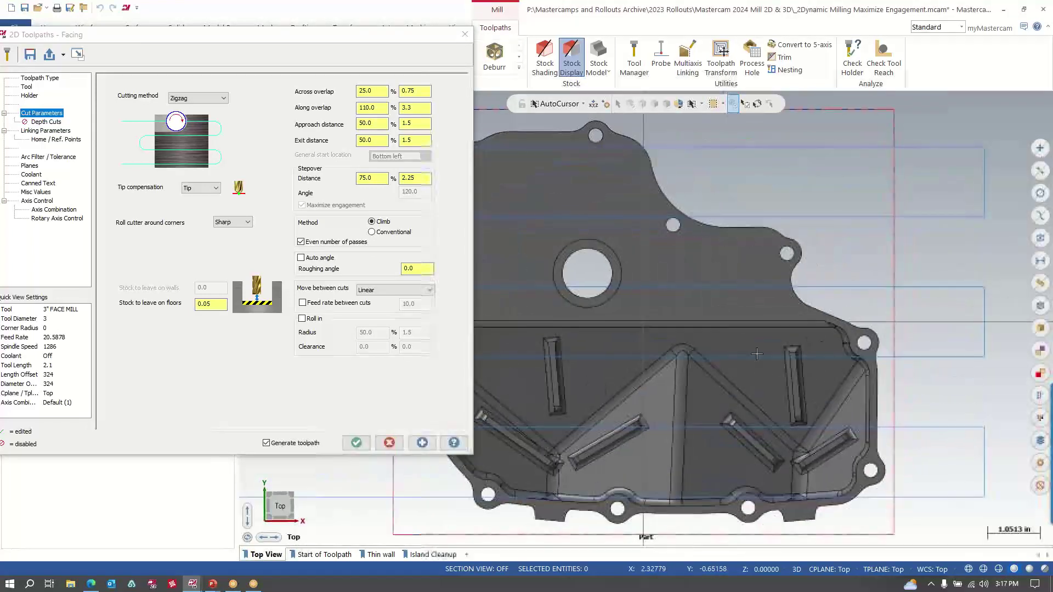
scroll(761, 355, "down", 3)
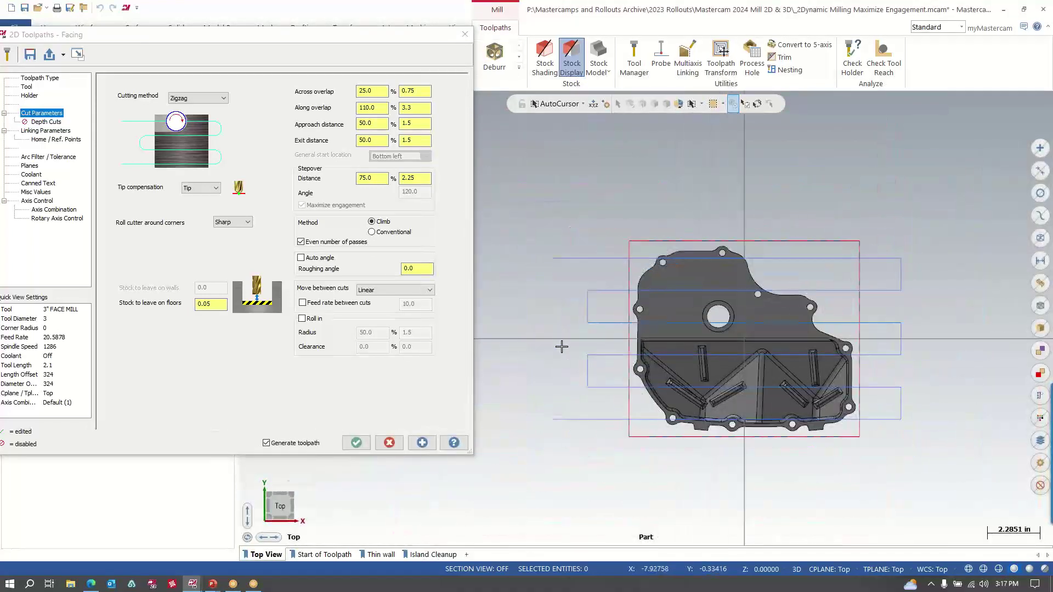
left_click(301, 318)
key("Tab")
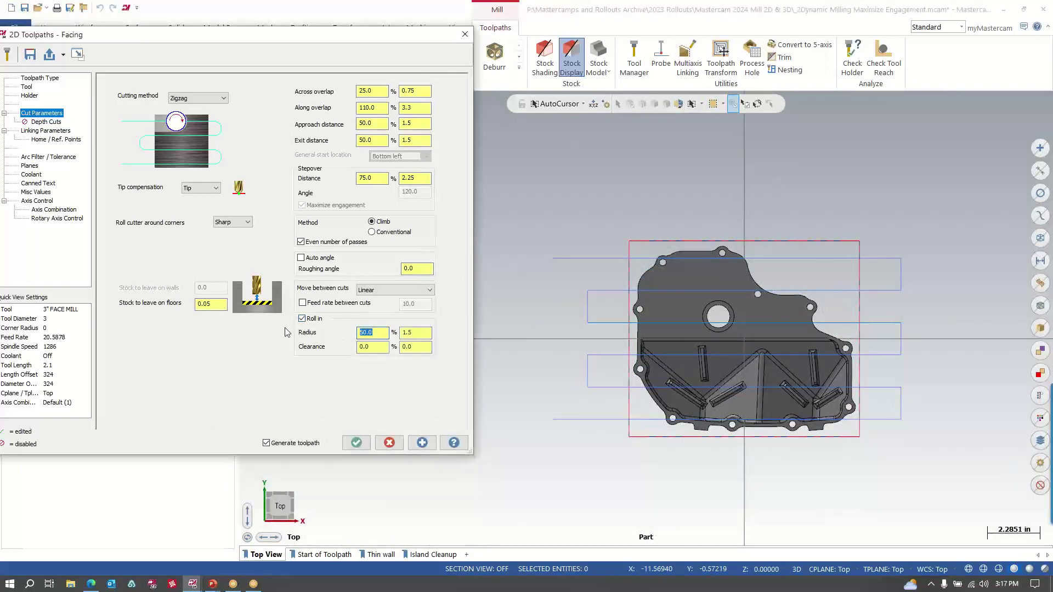
type("30")
left_click(419, 445)
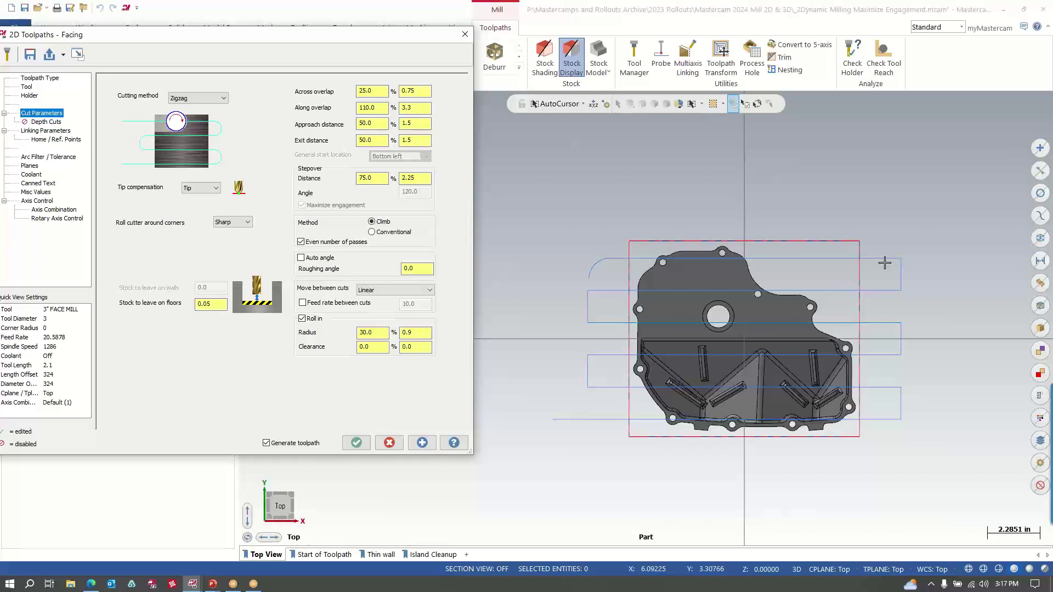
left_click(213, 585)
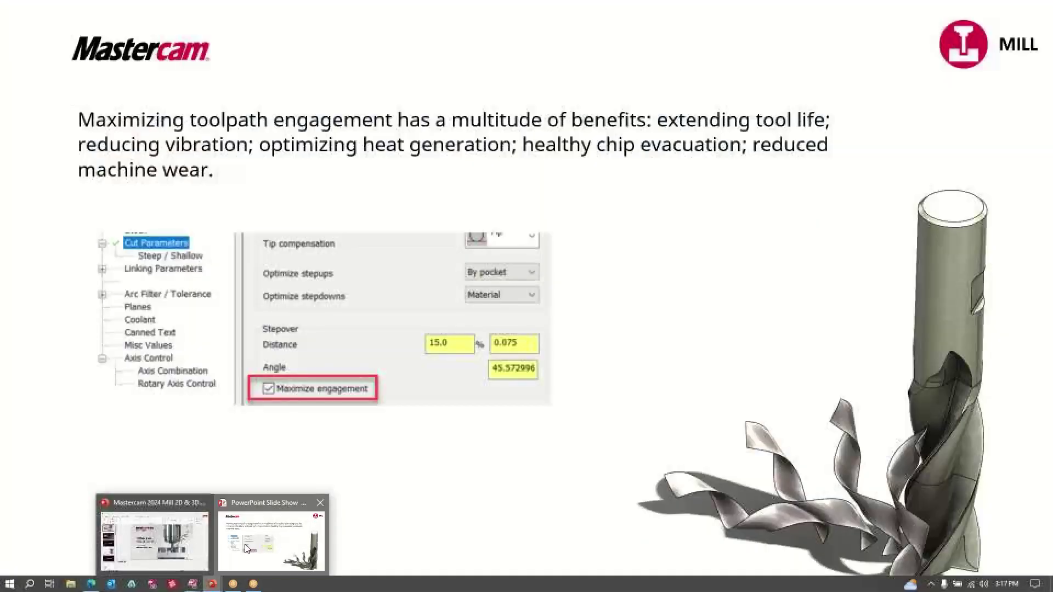
left_click(273, 531)
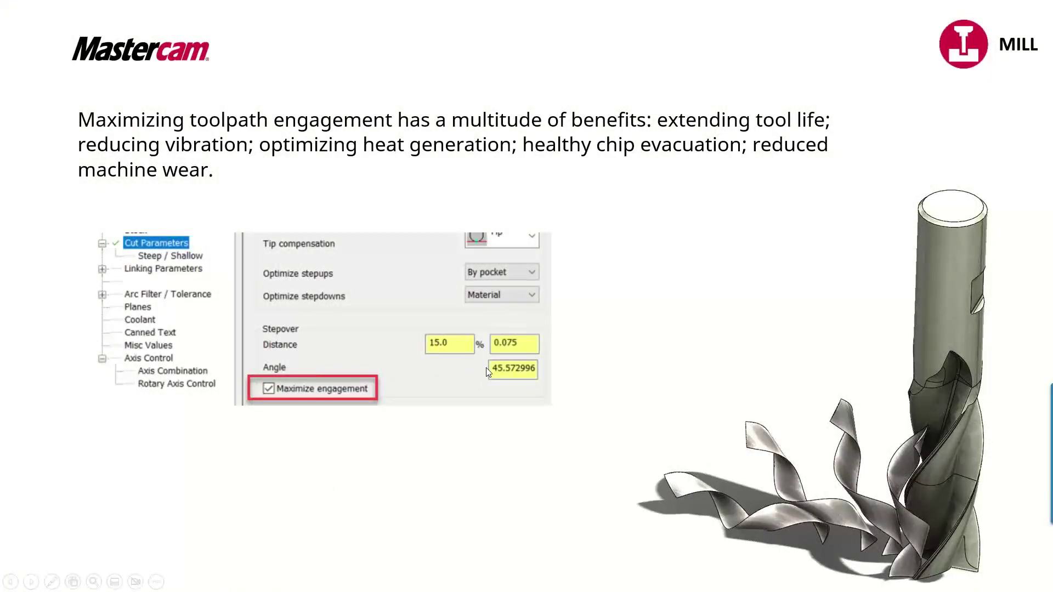
left_click(486, 367)
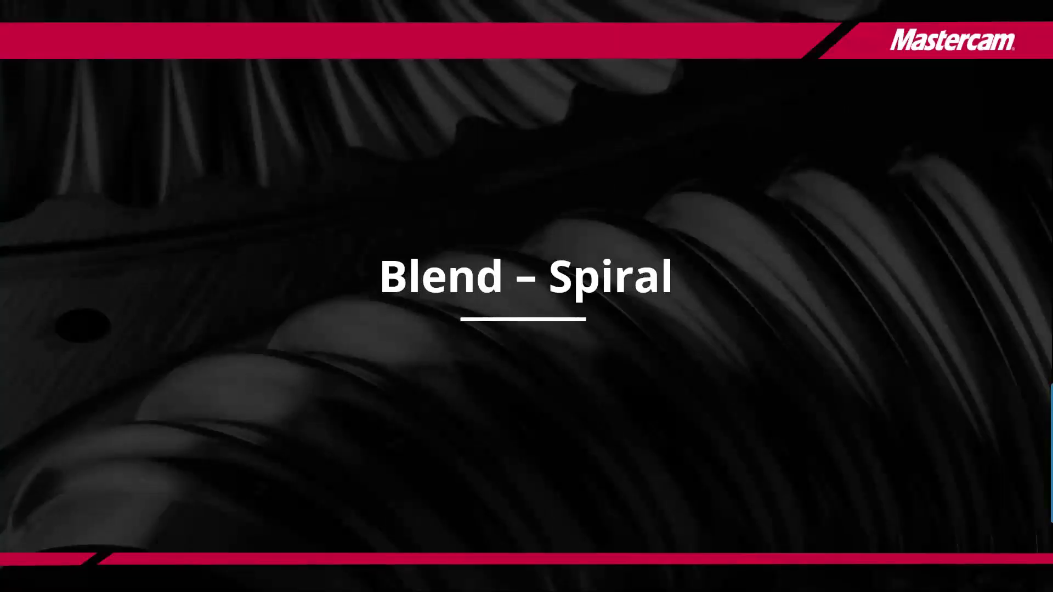
key("Right")
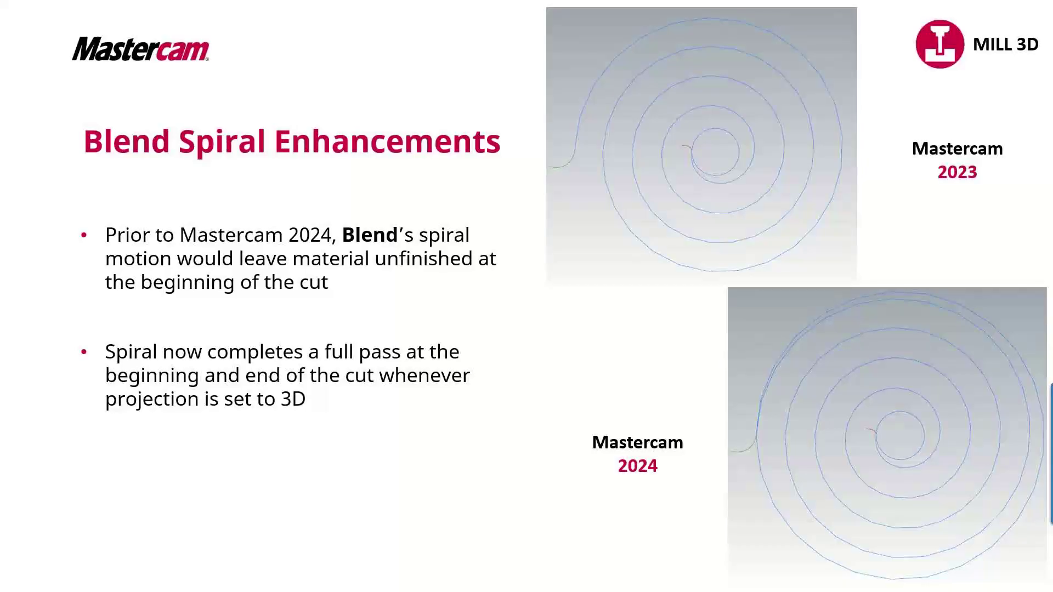
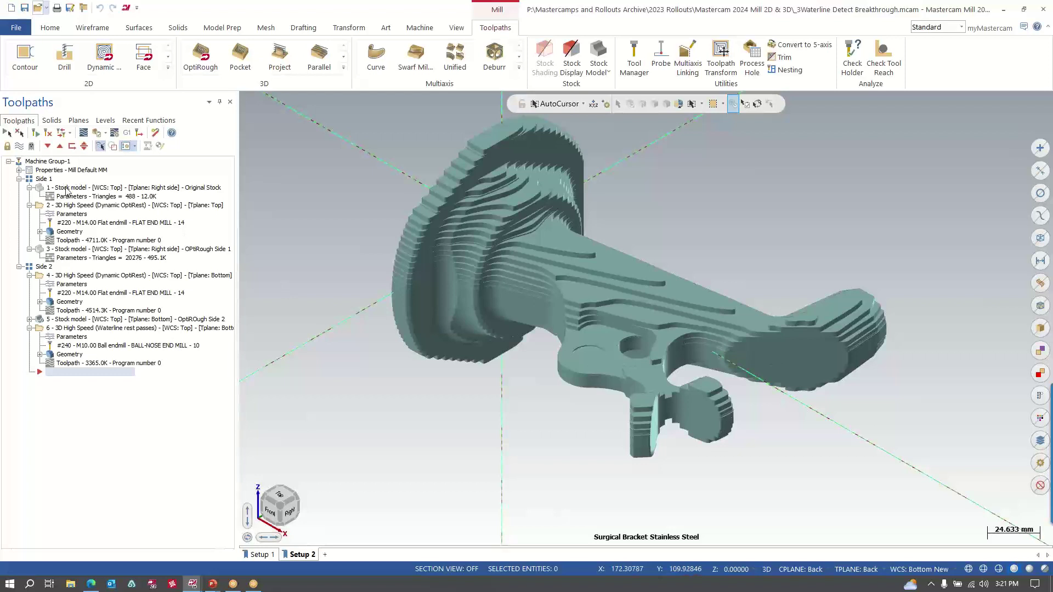
Display the stock models and toolpaths of Side 1 and Side 2 one by one, from Original Stock to the waterline rest passes.
left_click(65, 190)
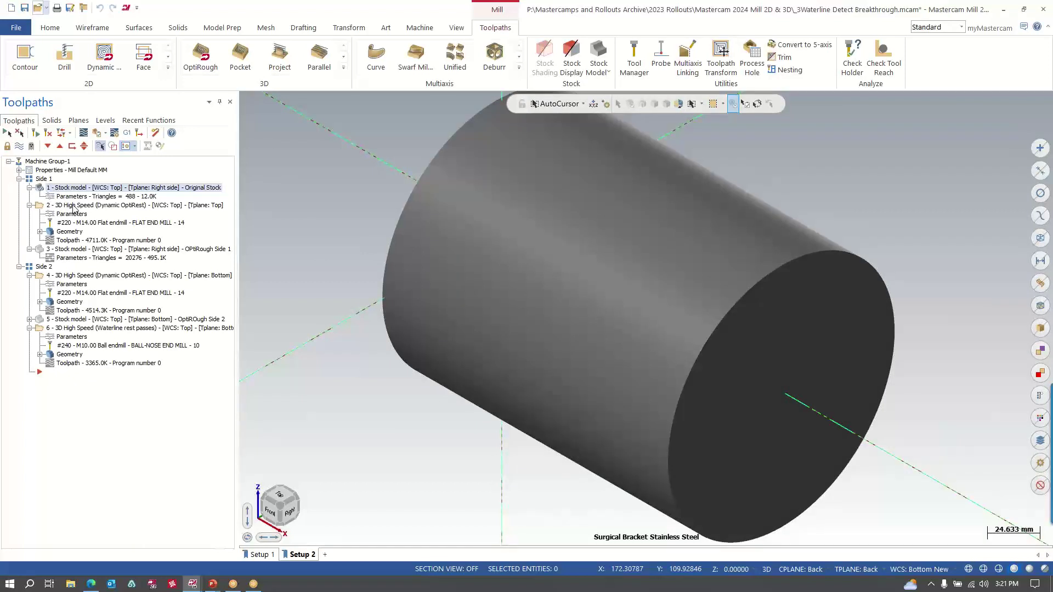
left_click(73, 207)
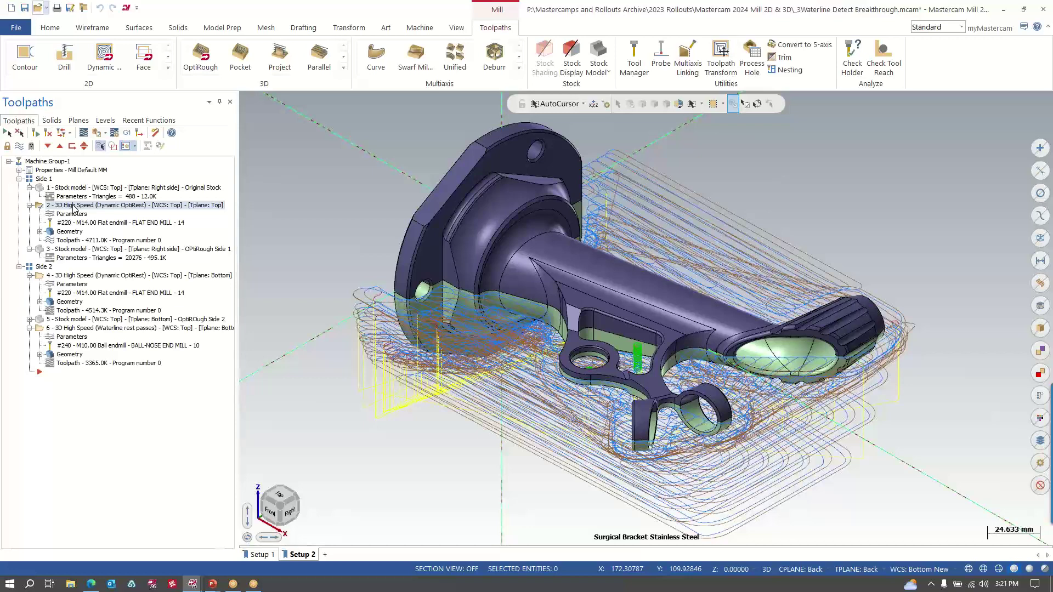
left_click(75, 250)
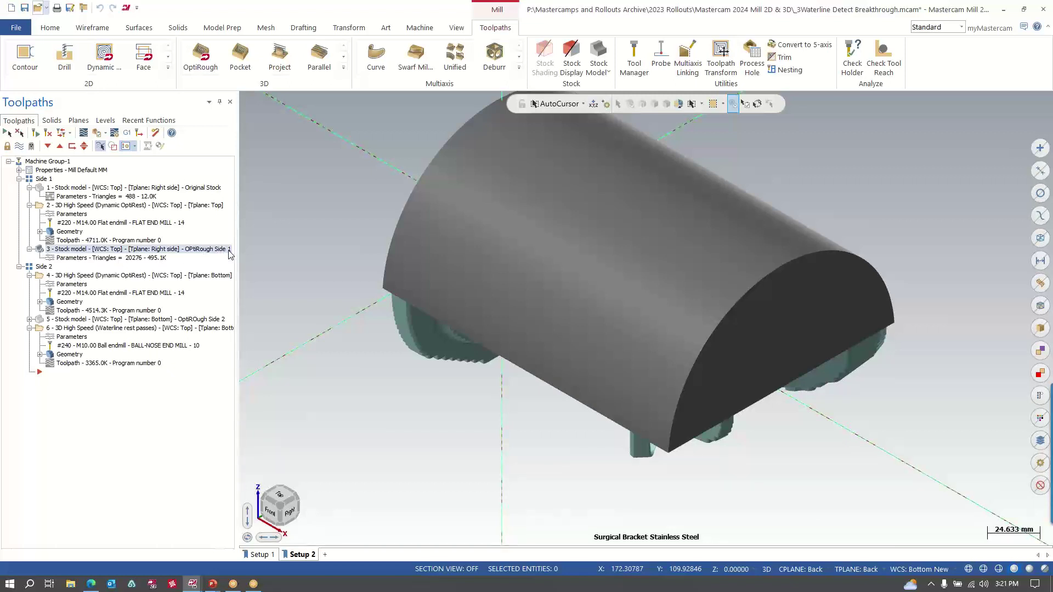
left_click(66, 279)
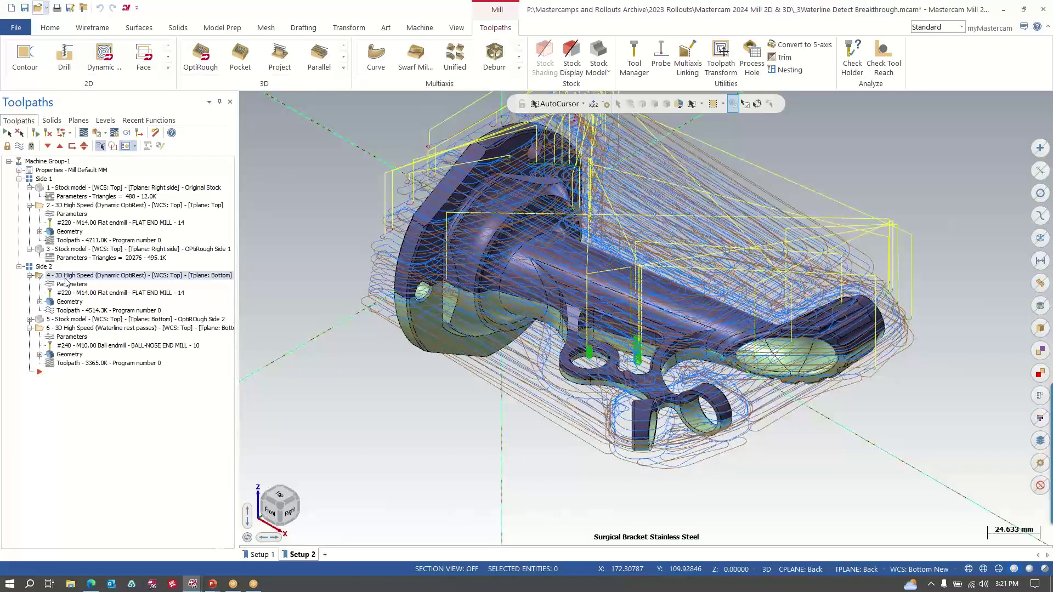
left_click(69, 324)
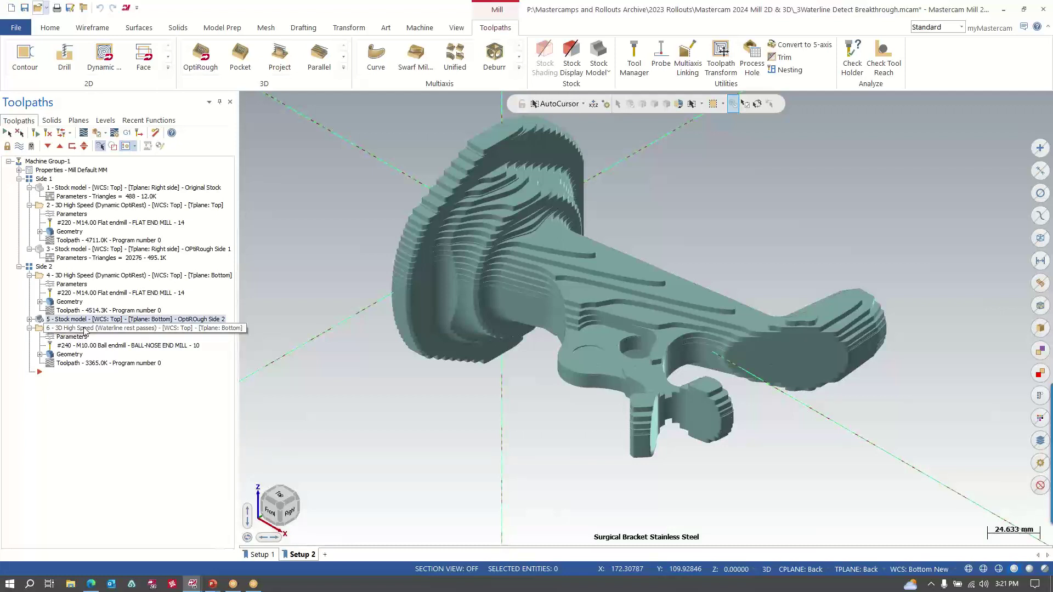
left_click(84, 329)
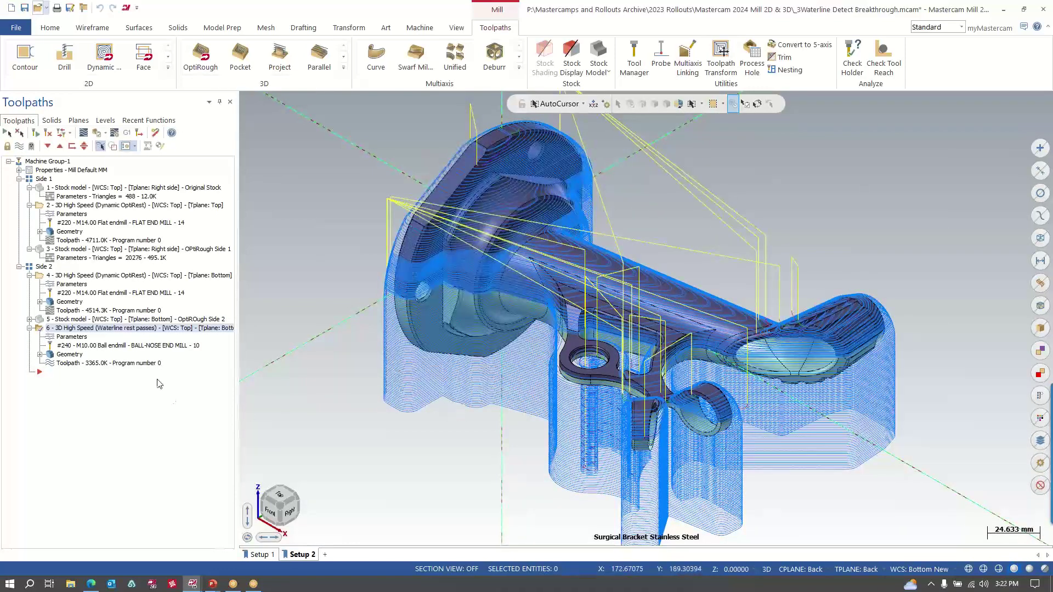
Show the OptiRough Side 2 stock model together with the waterline toolpath and inspect the cuts extending below the stock.
left_click(67, 319)
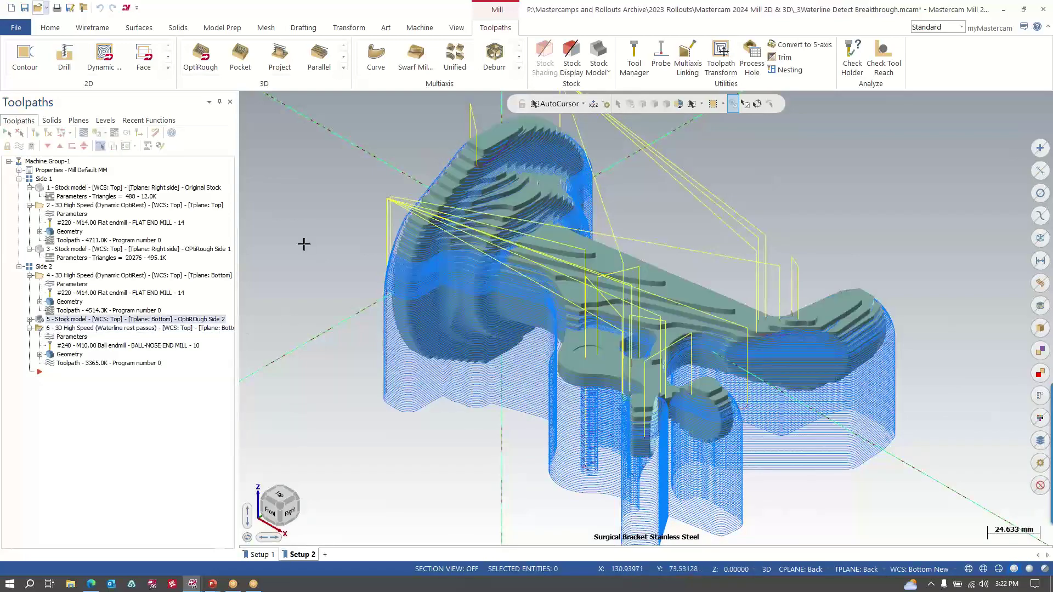
middle_click_drag(388, 405, 580, 415)
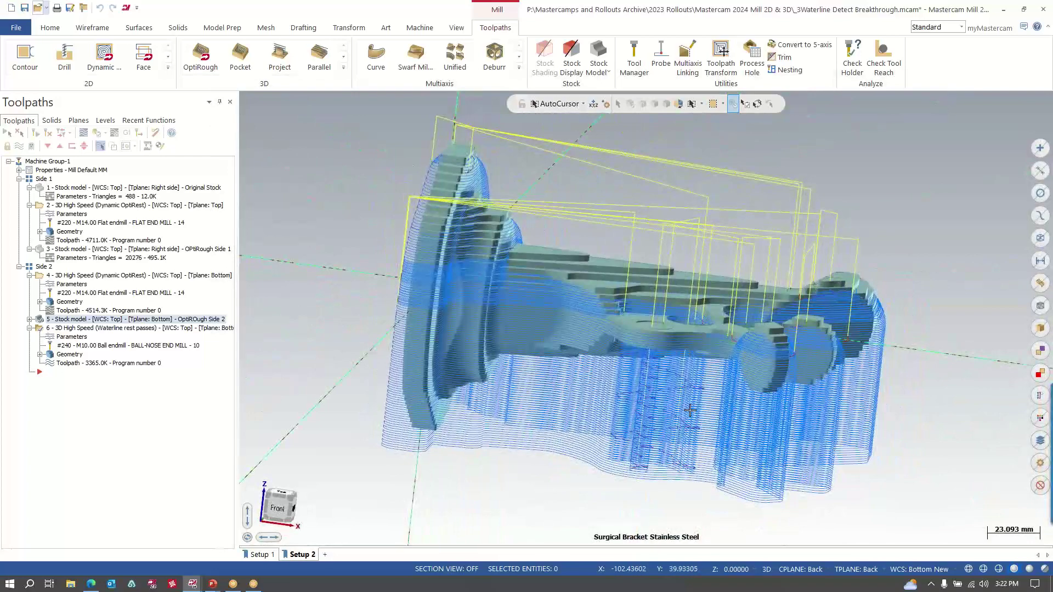
middle_click_drag(699, 430, 623, 422)
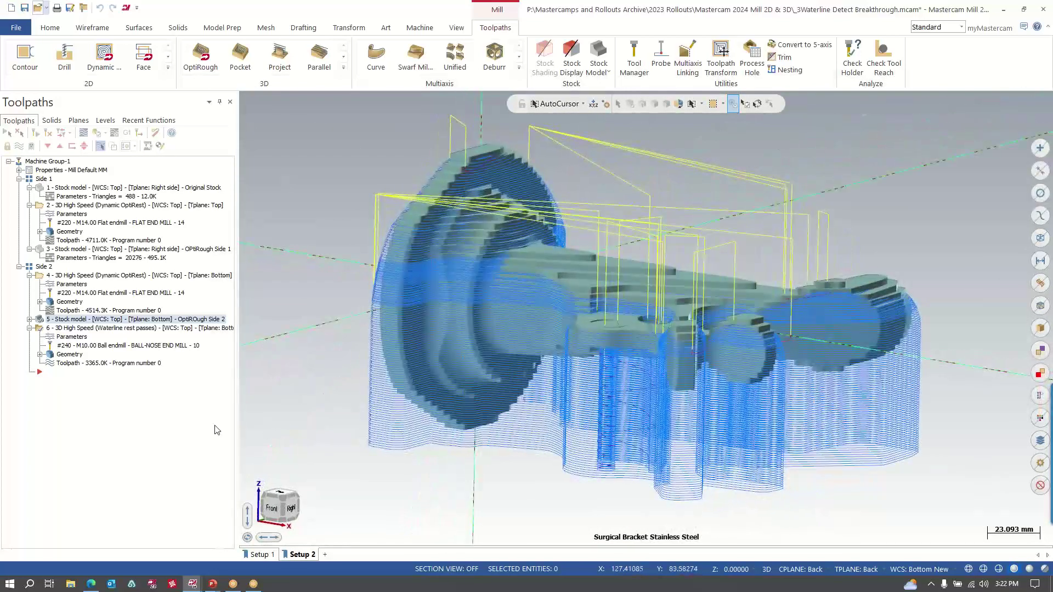
Enable Detect stock break through in the waterline rest passes operation's stock settings and regenerate the toolpath.
left_click(72, 338)
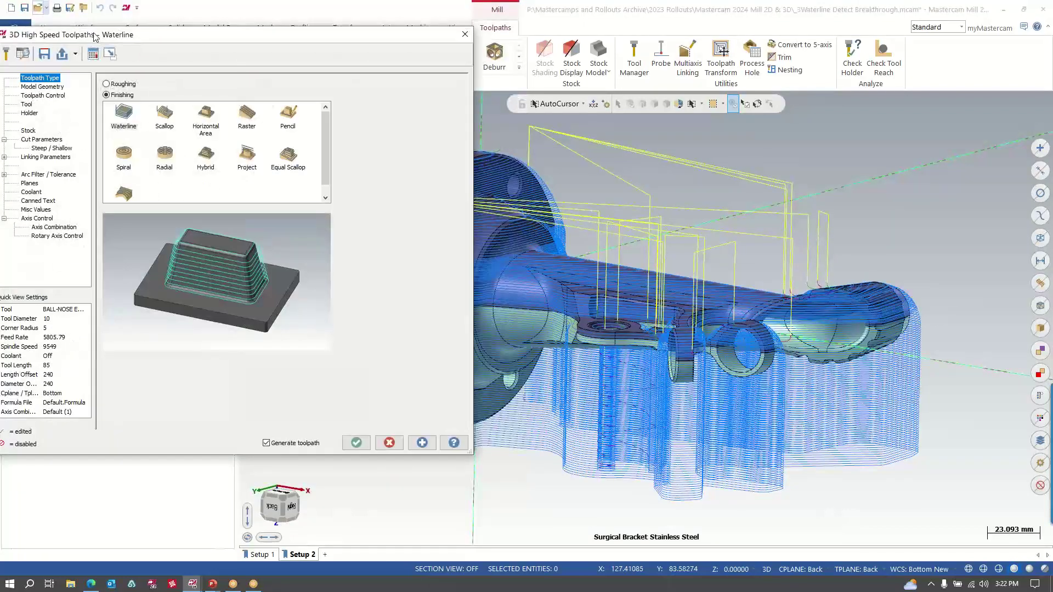
left_click_drag(95, 37, 115, 33)
left_click(50, 126)
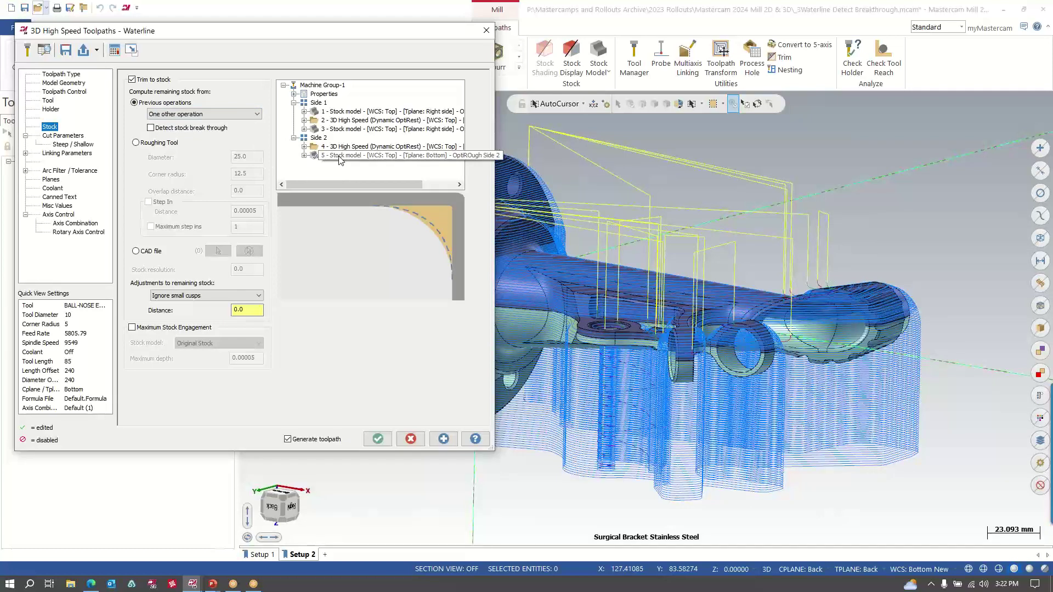
left_click(160, 129)
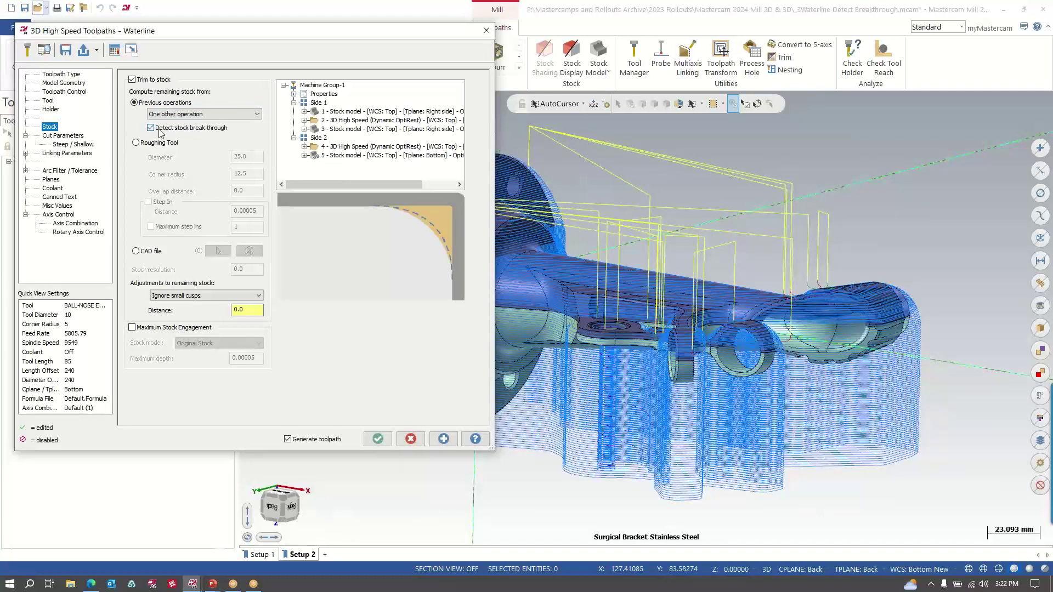
left_click(378, 439)
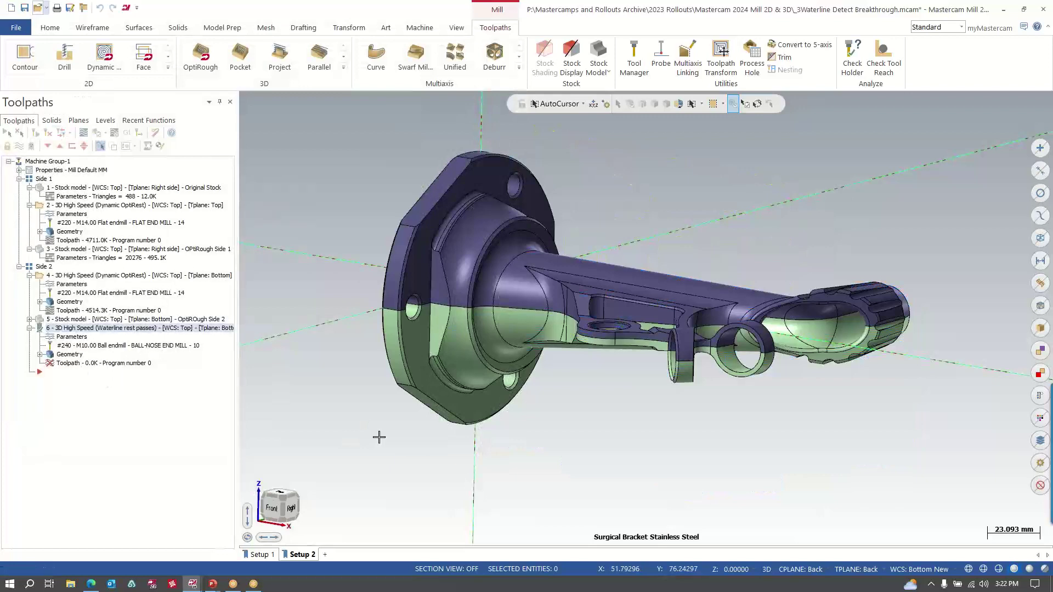
Examine the regenerated waterline rest passes around the bracket's flange, arm and rings.
left_click(134, 146)
left_click(142, 172)
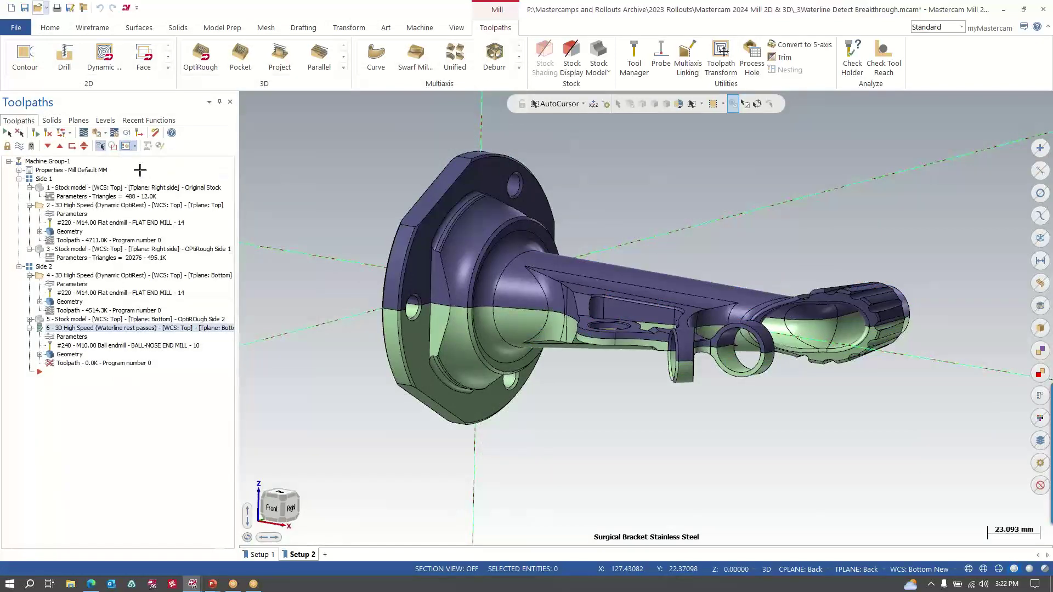
middle_click_drag(707, 328, 664, 337)
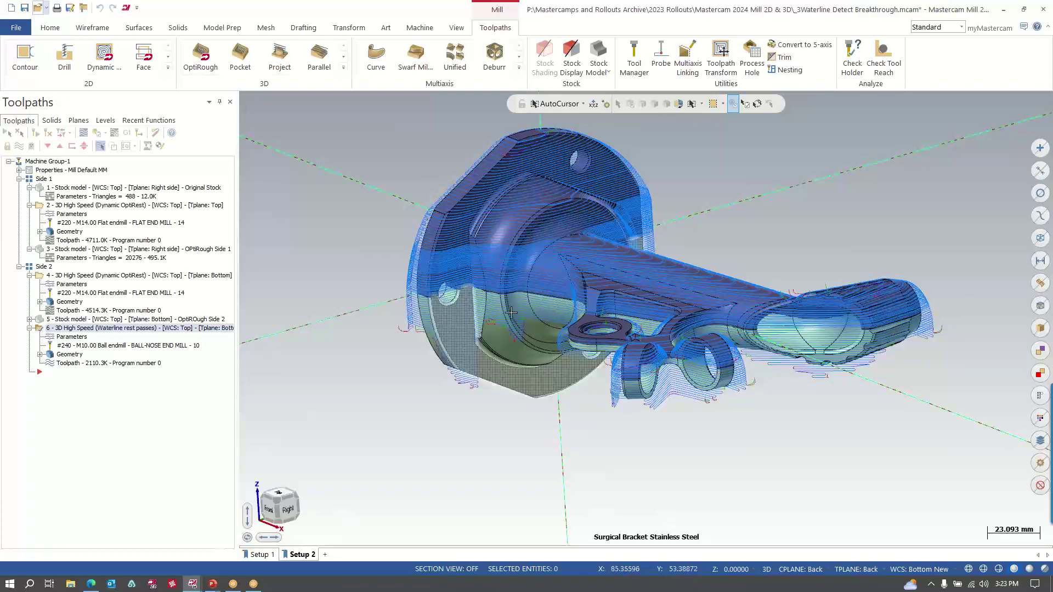
scroll(681, 252, "up", 3)
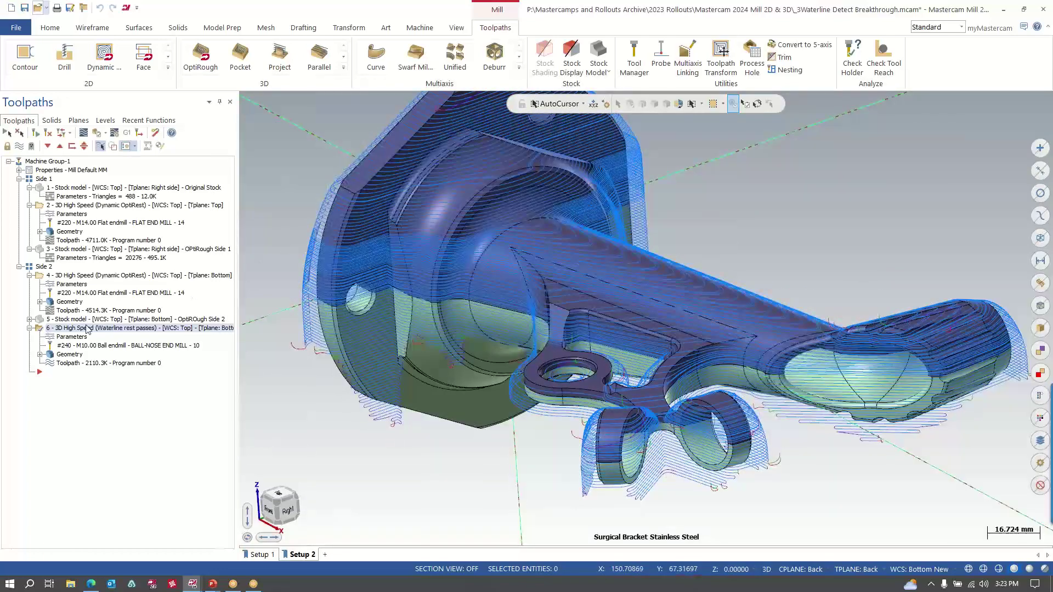
Backplot the regenerated waterline rest passes toolpath and close the backplot.
key("alt+t")
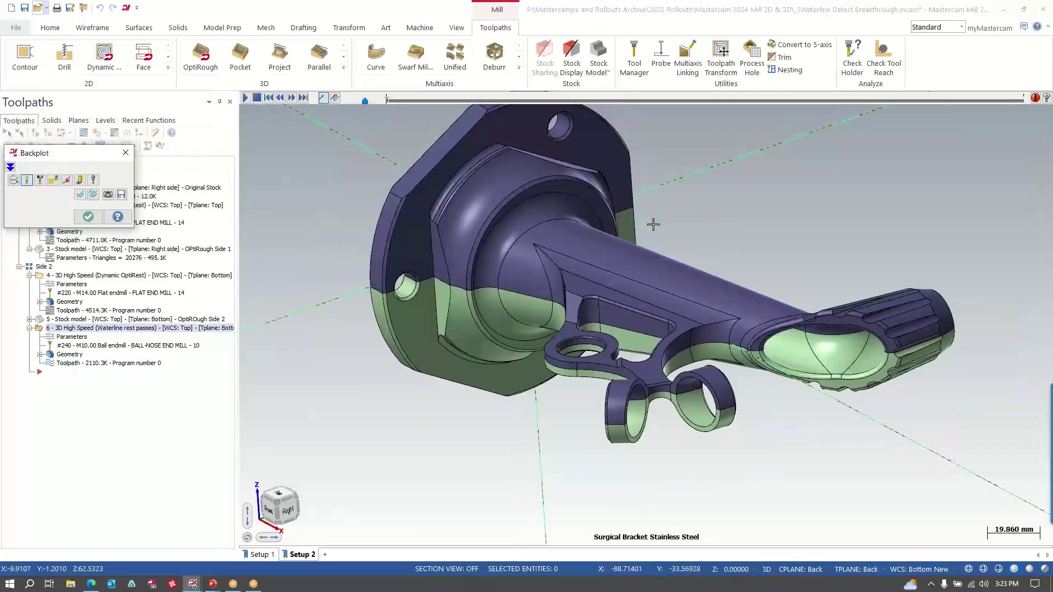
left_click(245, 98)
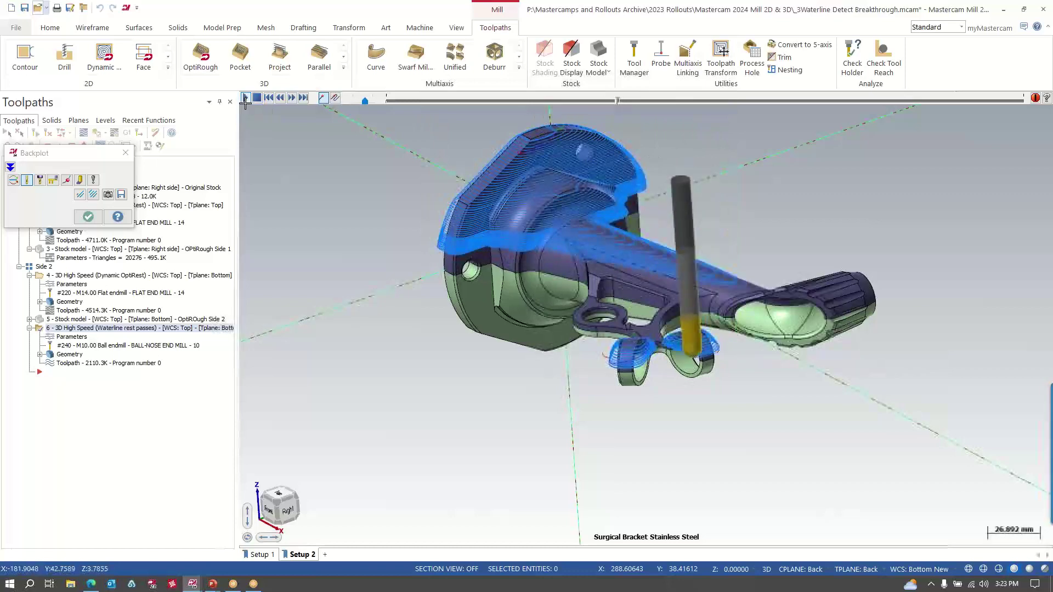
left_click(88, 217)
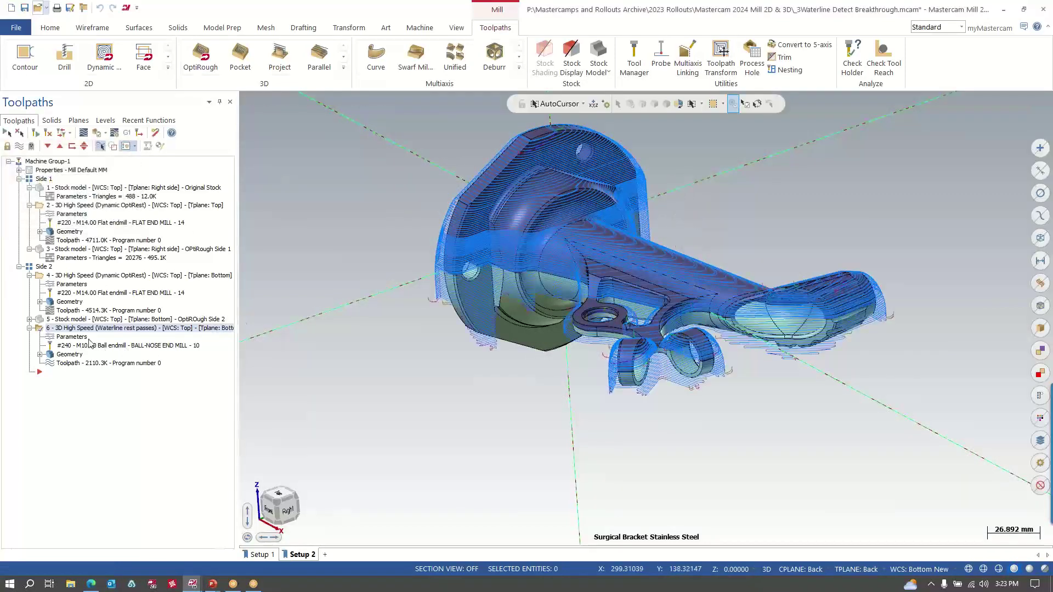
Simulate the waterline rest passes on the OptiRough Side 2 stock model in Verify, adjusting the simulation speed.
left_click(72, 321)
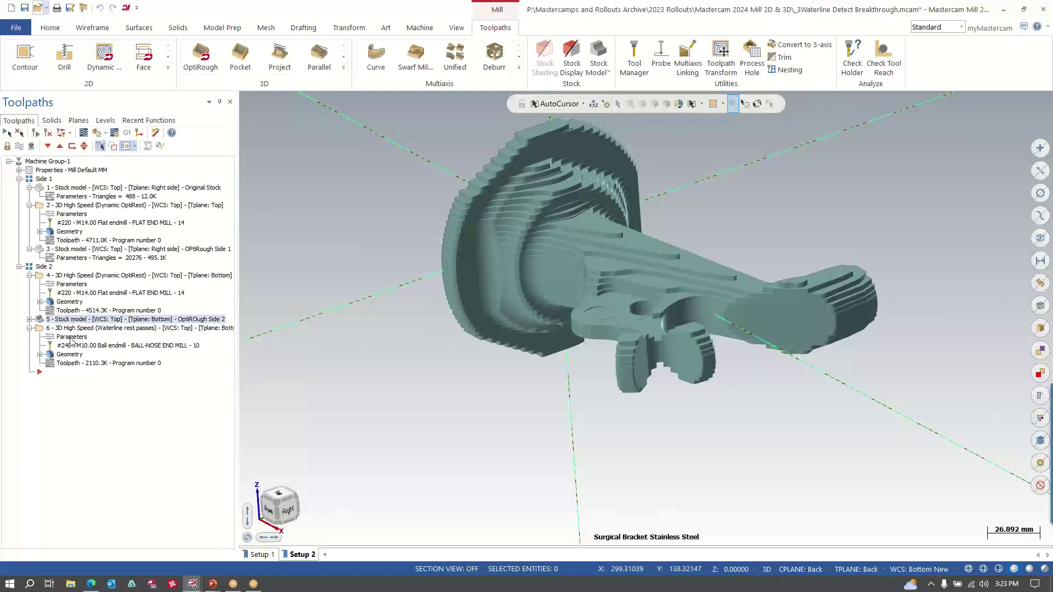
left_click(68, 329)
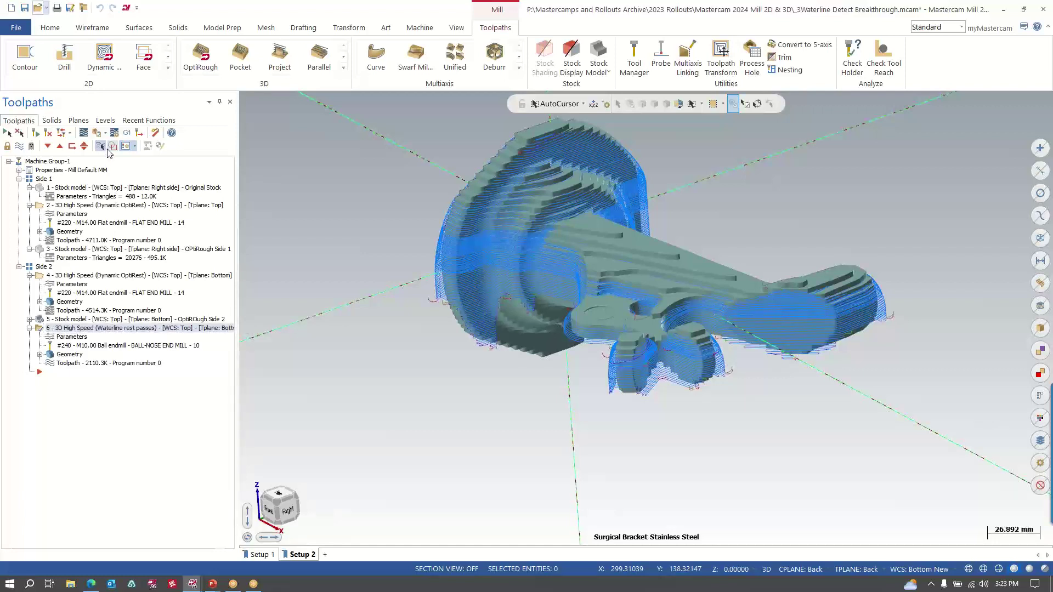
left_click(97, 134)
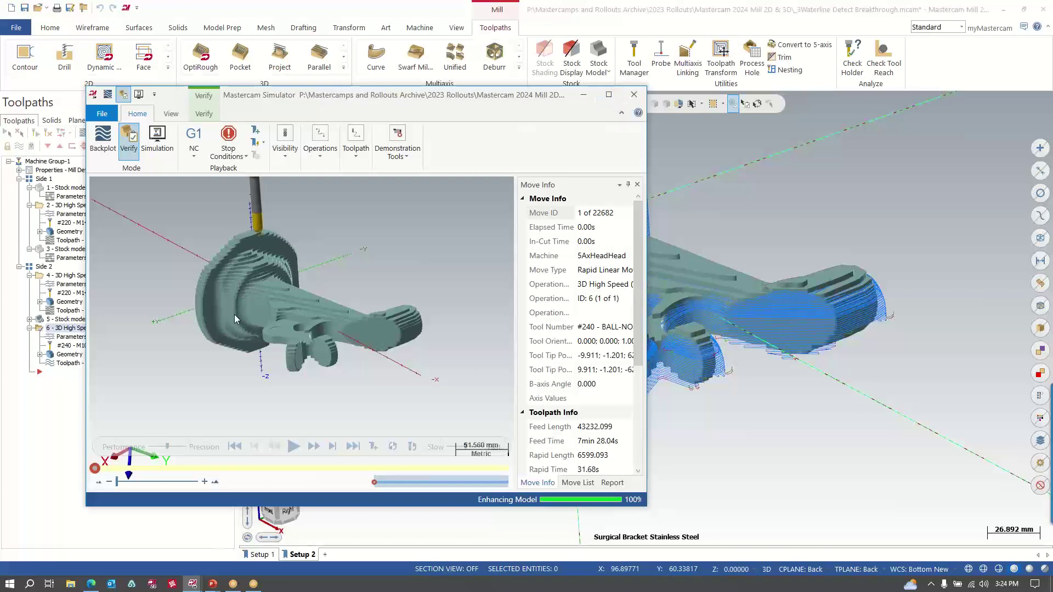
left_click(608, 95)
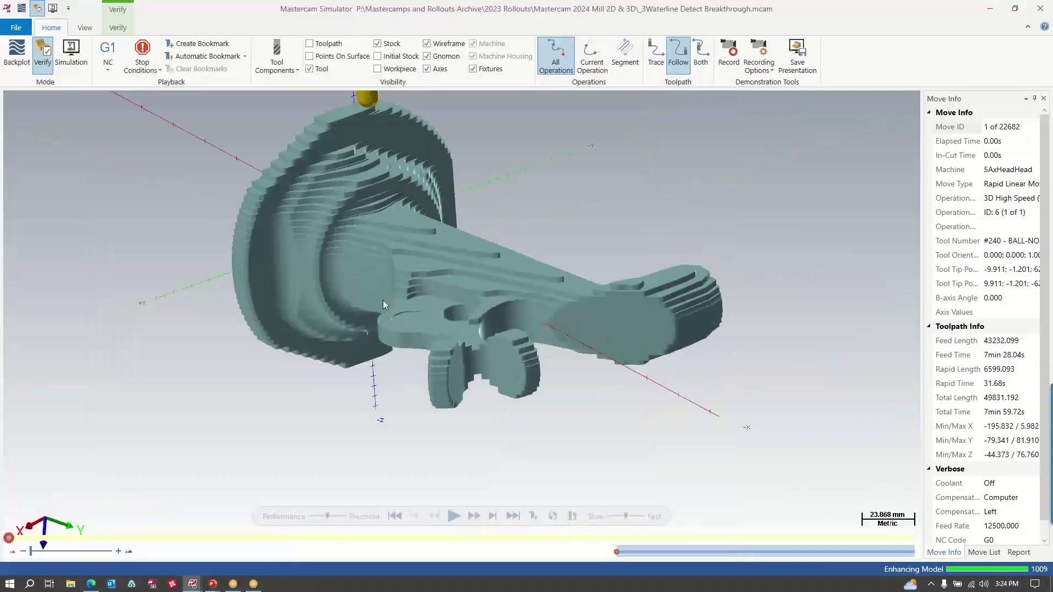
scroll(412, 217, "down", 3)
scroll(397, 147, "up", 2)
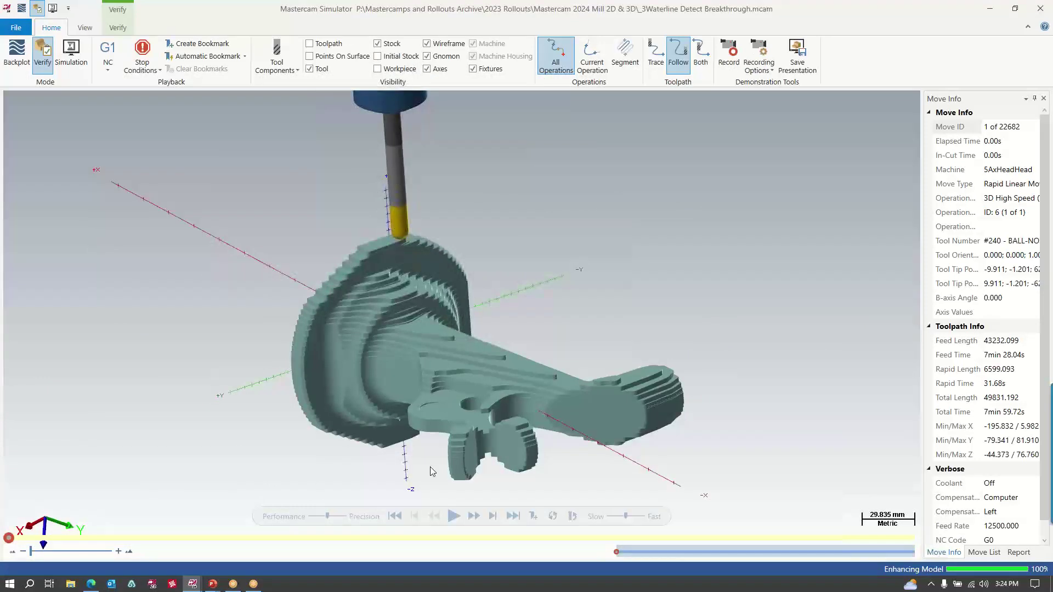
left_click(454, 516)
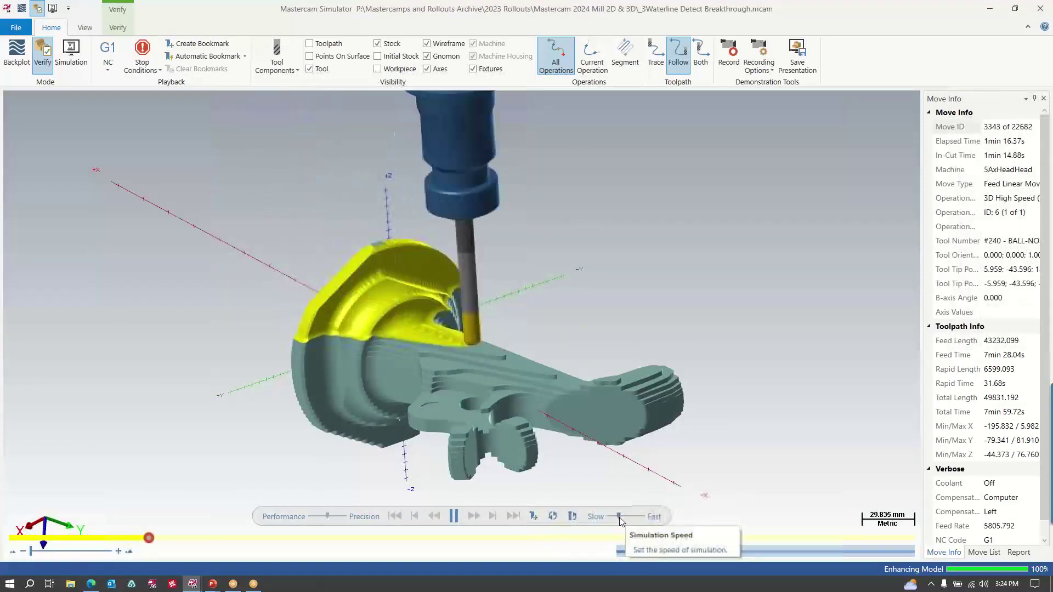
mouse_move(623, 517)
left_mouse_down()
mouse_move(614, 515)
mouse_move(628, 517)
left_mouse_up()
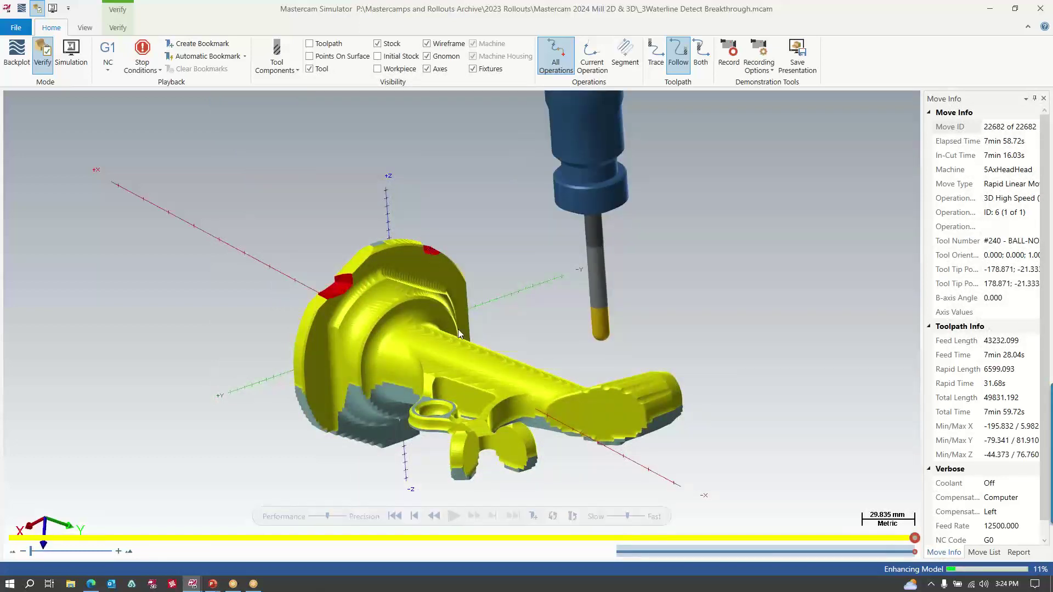
Inspect the machined bracket around the flange, arm and rings in the verified result and close the simulator.
scroll(457, 435, "up", 5)
middle_click_drag(466, 391, 521, 350)
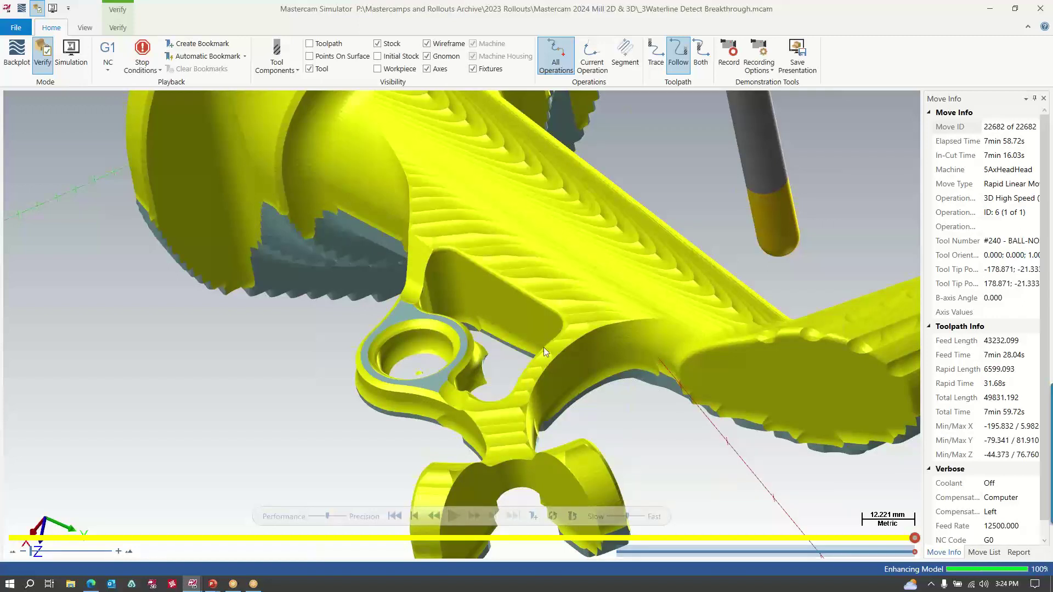
double_click(716, 16)
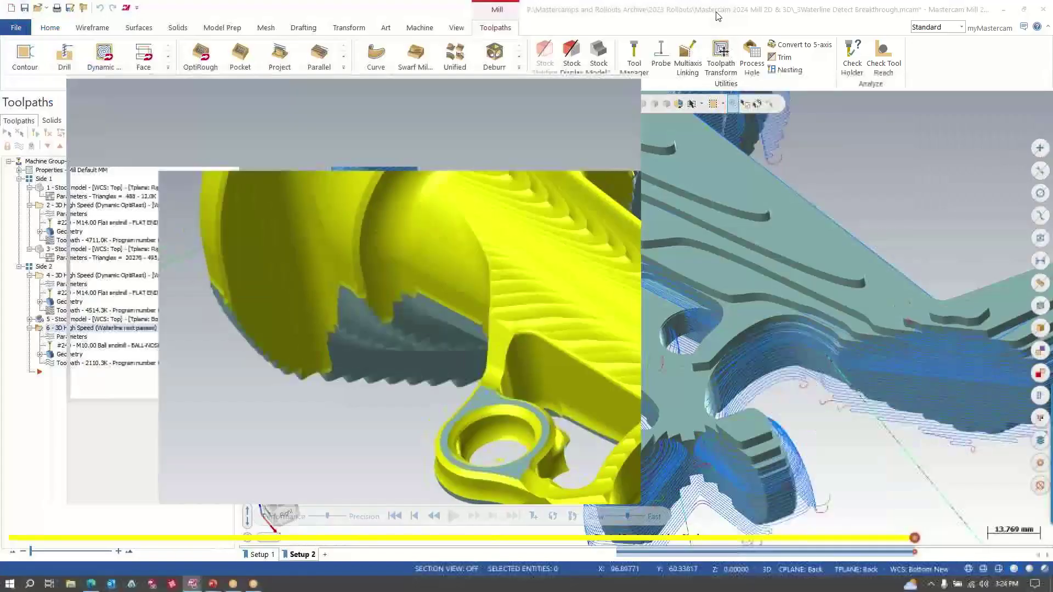
left_click(633, 96)
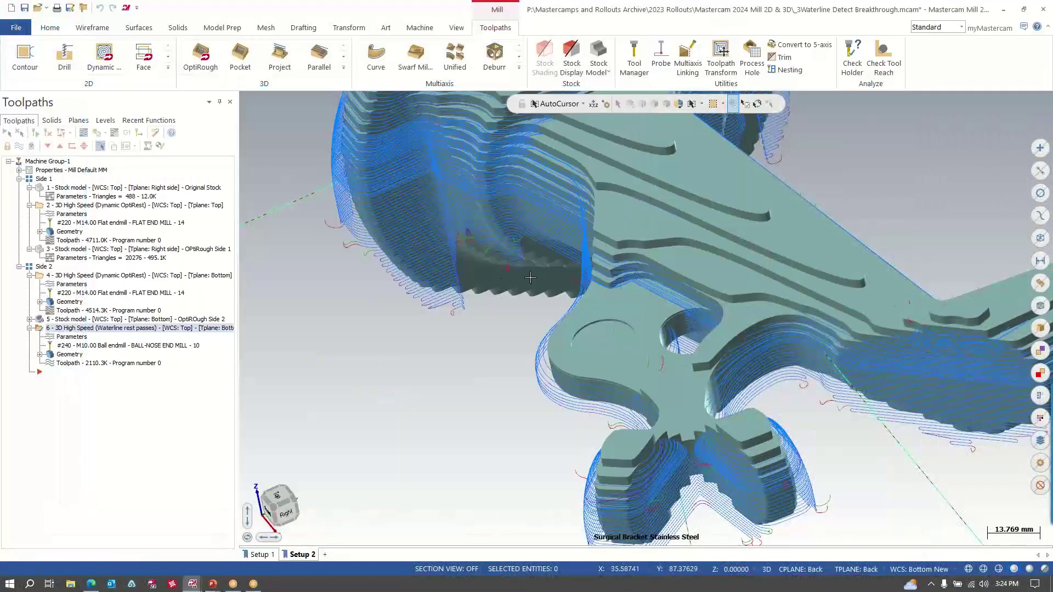
Turn Add cuts off and back on in the waterline operation's cut parameters and accept the settings.
left_click(78, 338)
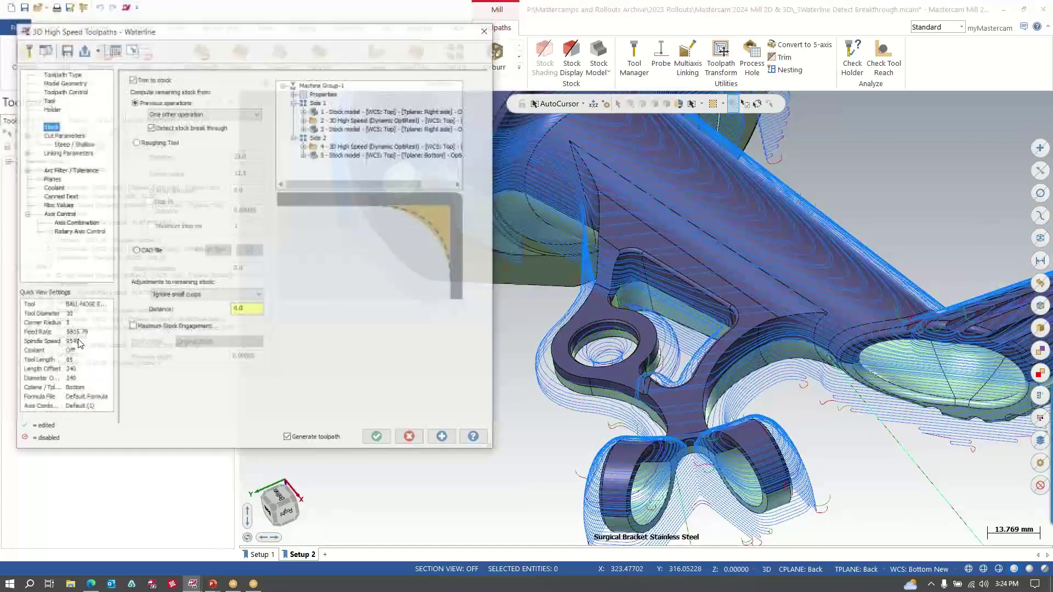
left_click(57, 135)
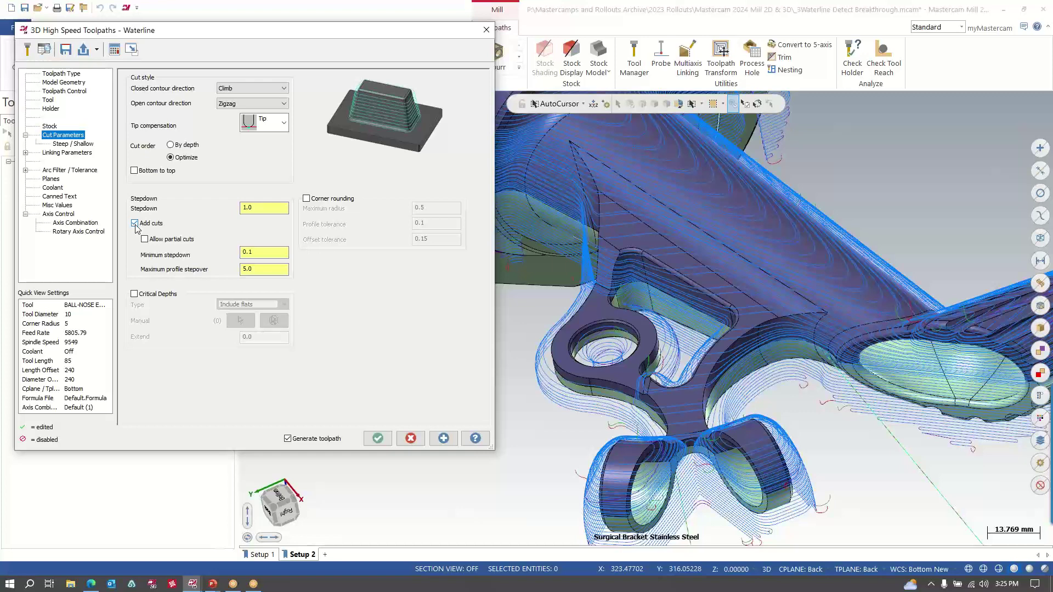
left_click(135, 224)
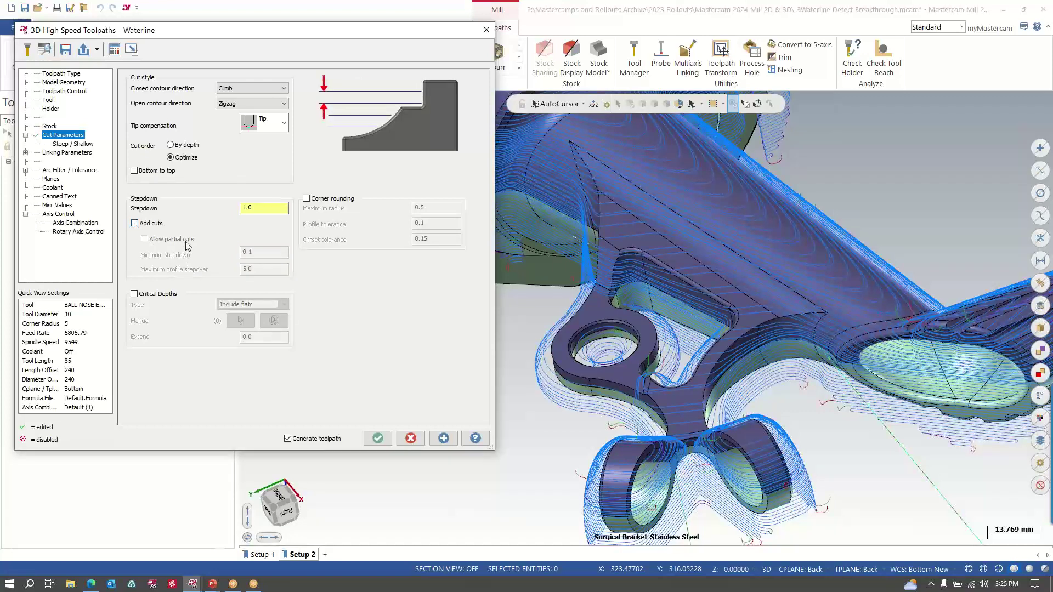
left_click(135, 224)
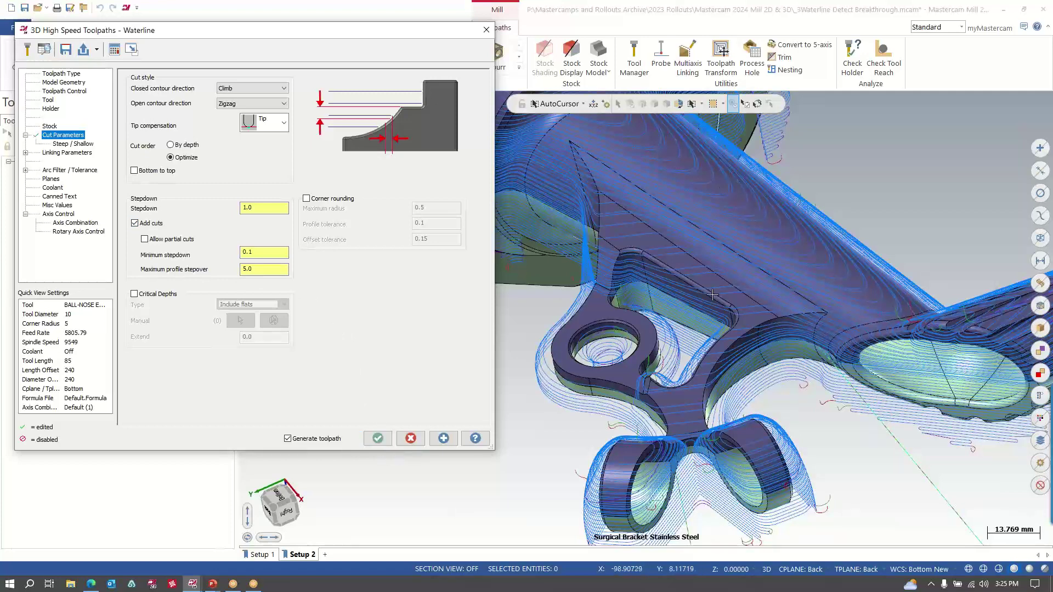
left_click(378, 439)
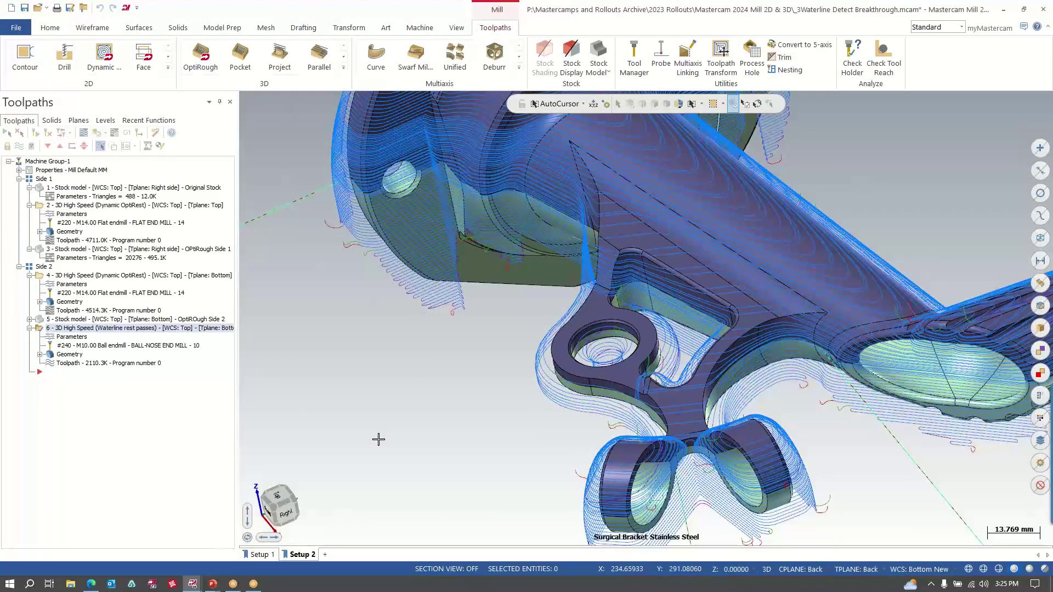
Enable Allow partial cuts in the waterline operation's cut parameters and regenerate the toolpath.
left_click(77, 337)
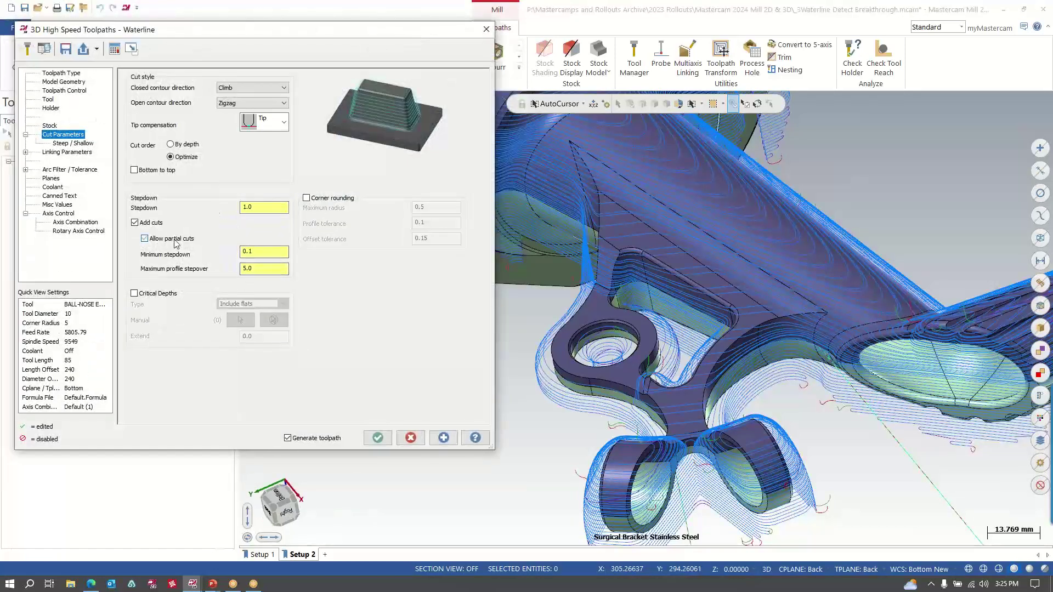
left_click(378, 438)
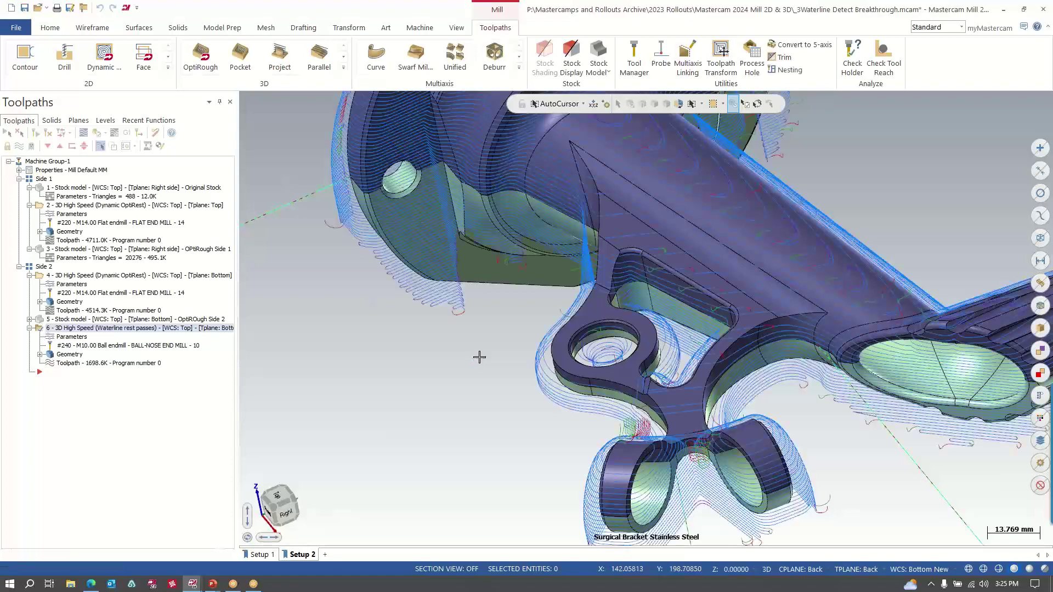
Backplot the waterline toolpath with partial cuts along the bracket's arm, adjusting the playback speed, and close the backplot.
middle_click_drag(479, 357, 738, 196)
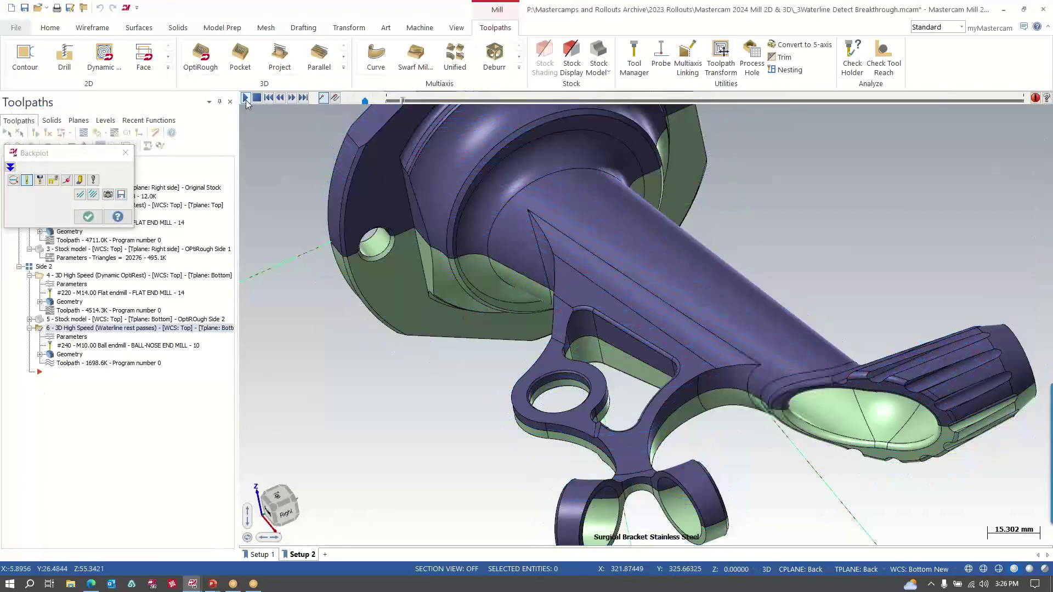
left_click(246, 99)
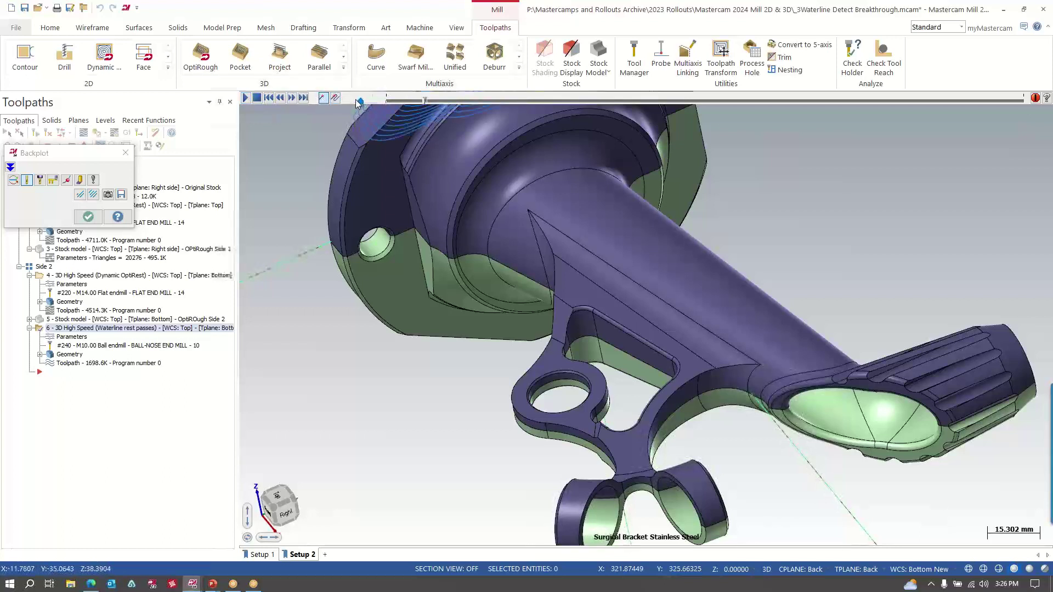
left_click_drag(358, 102, 365, 102)
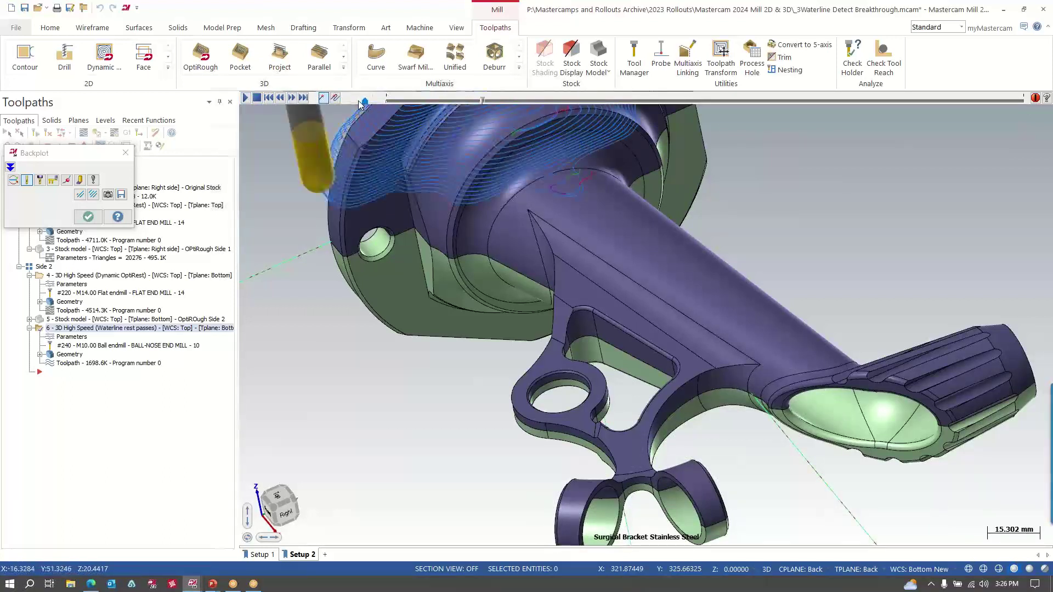
left_click_drag(361, 102, 355, 104)
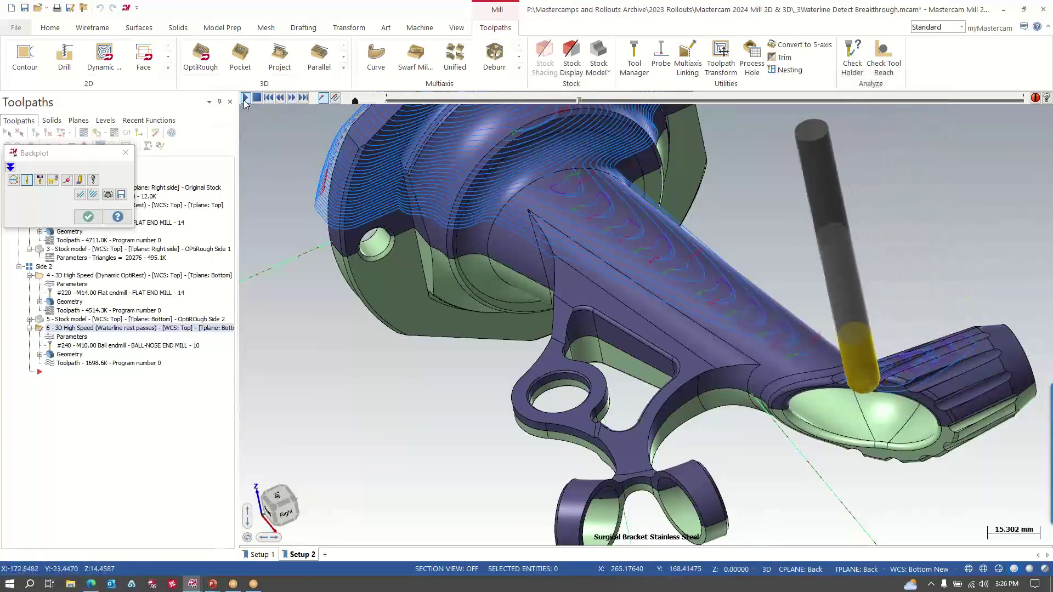
left_click(245, 99)
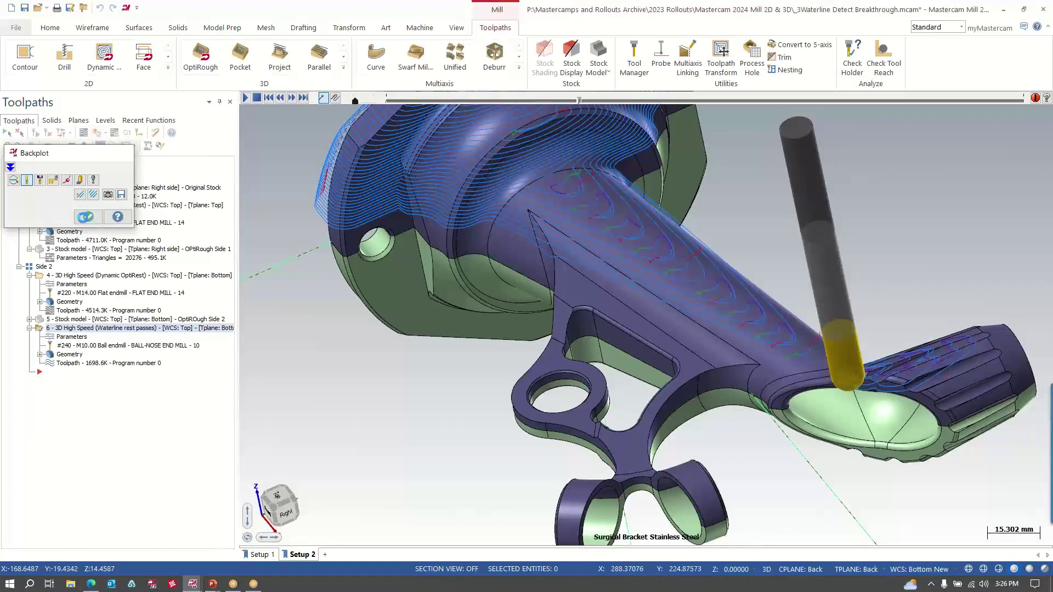
left_click(85, 217)
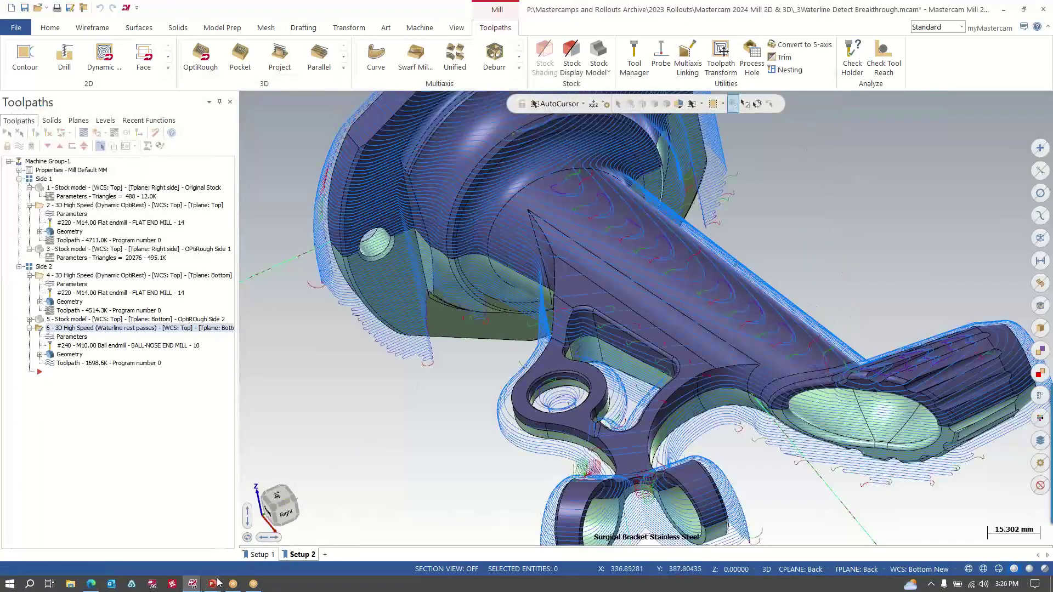
Switch to the PowerPoint slide show and advance through the raster slides to the Clusters cut order example.
mouse_move(214, 582)
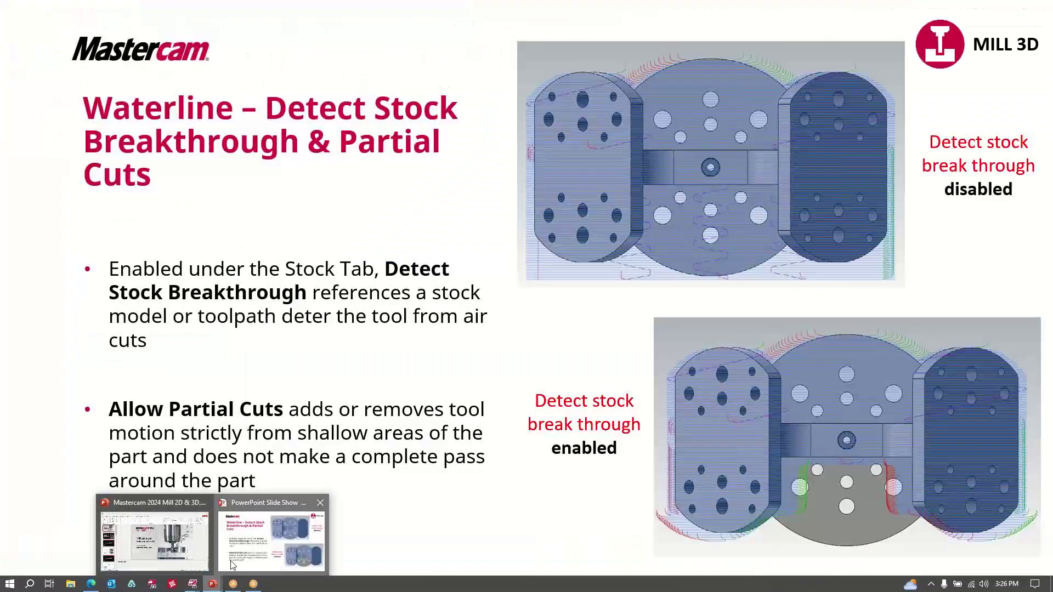
left_click(232, 565)
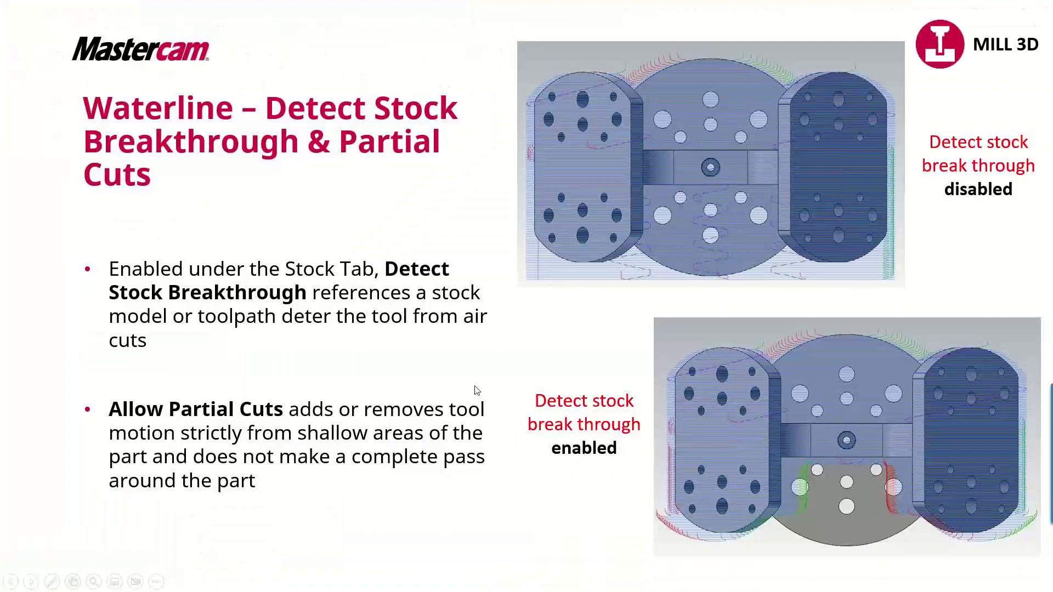
left_click(477, 391)
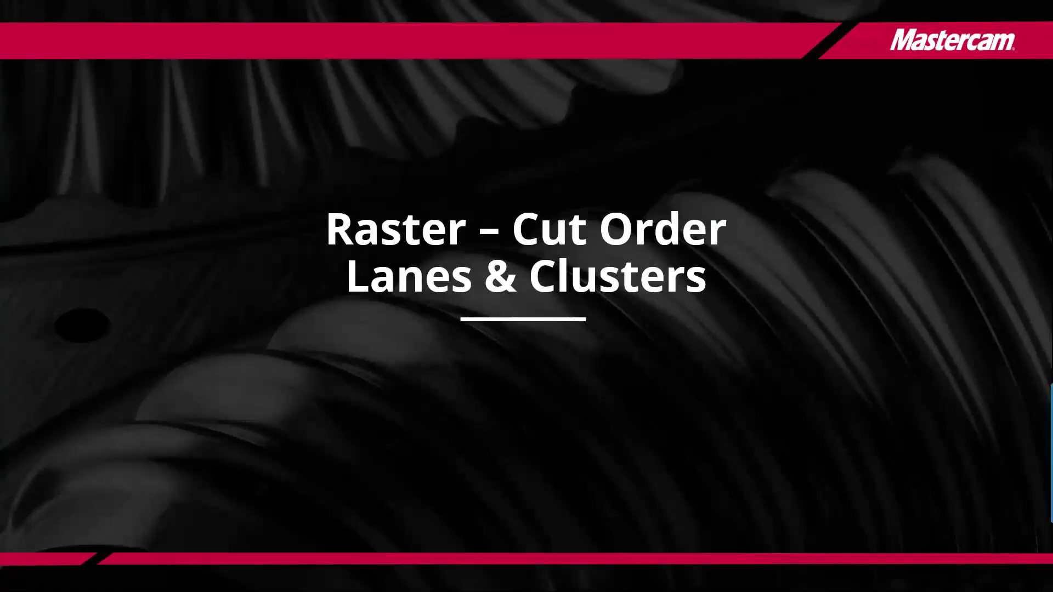
key("Right")
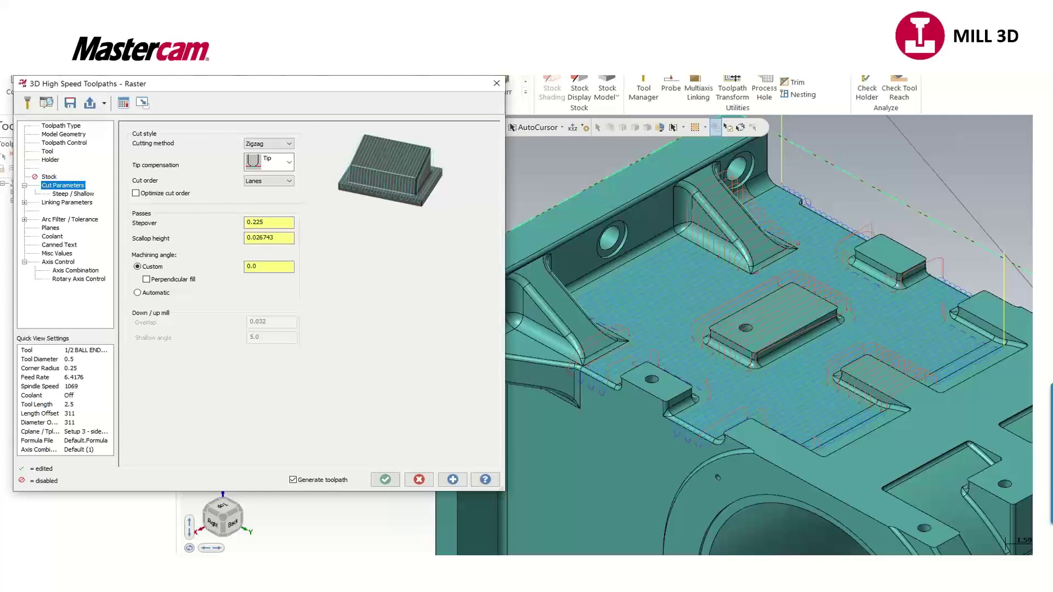
key("Right")
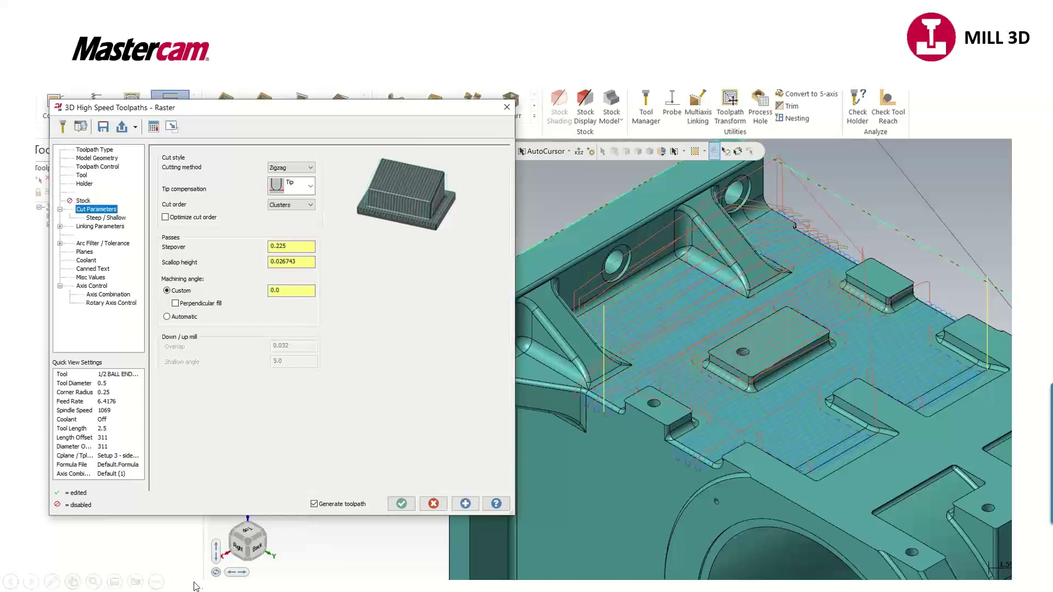
Switch to Mastercam and open the recent file _4Raster Cut Order.mcam, discarding the changes to the waterline file.
key("super")
mouse_move(192, 584)
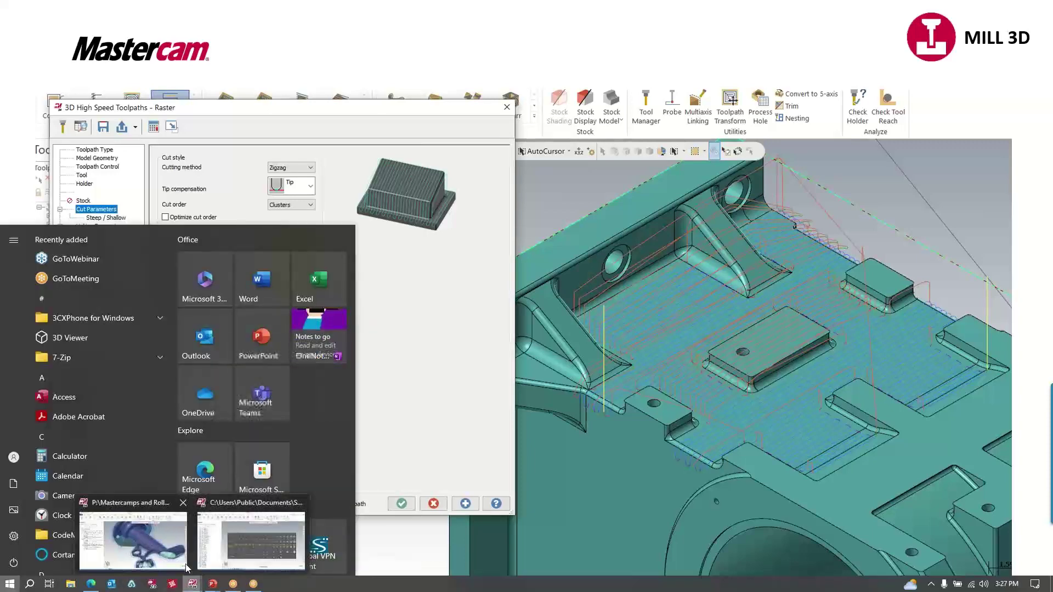
left_click(183, 561)
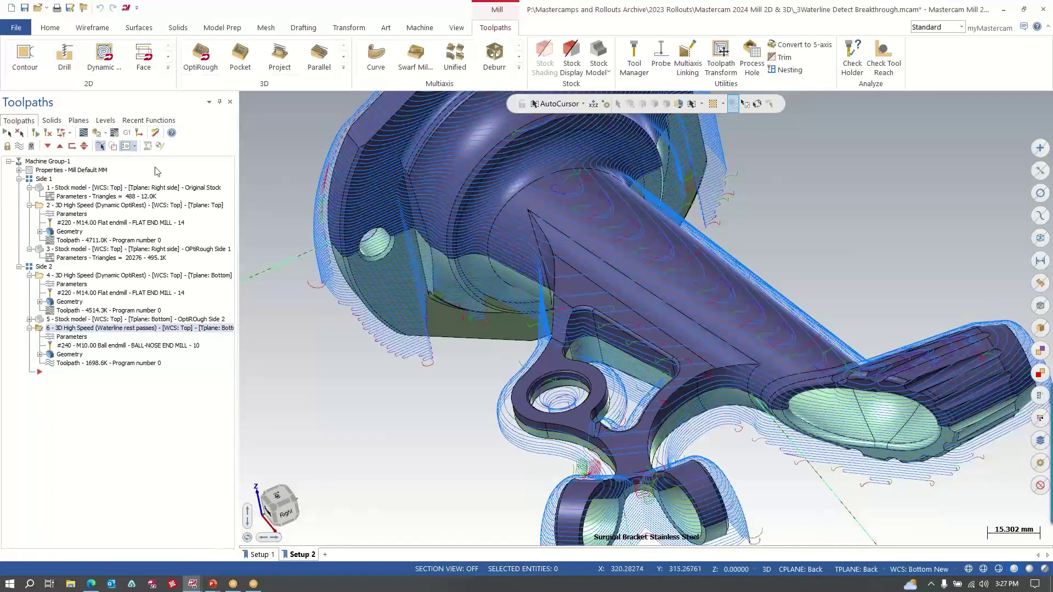
left_click(47, 8)
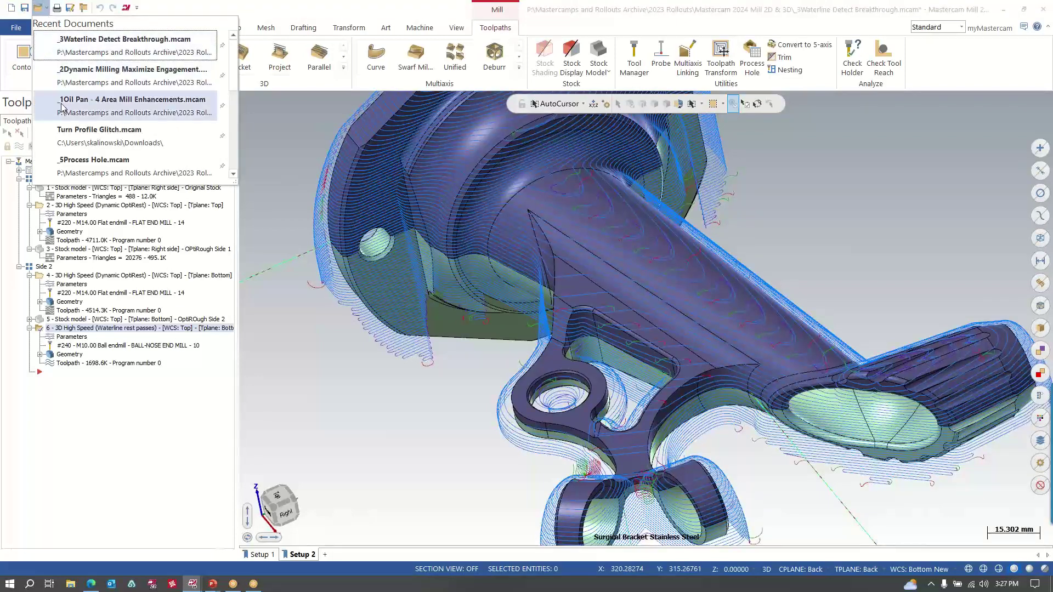
scroll(97, 161, "down", 3)
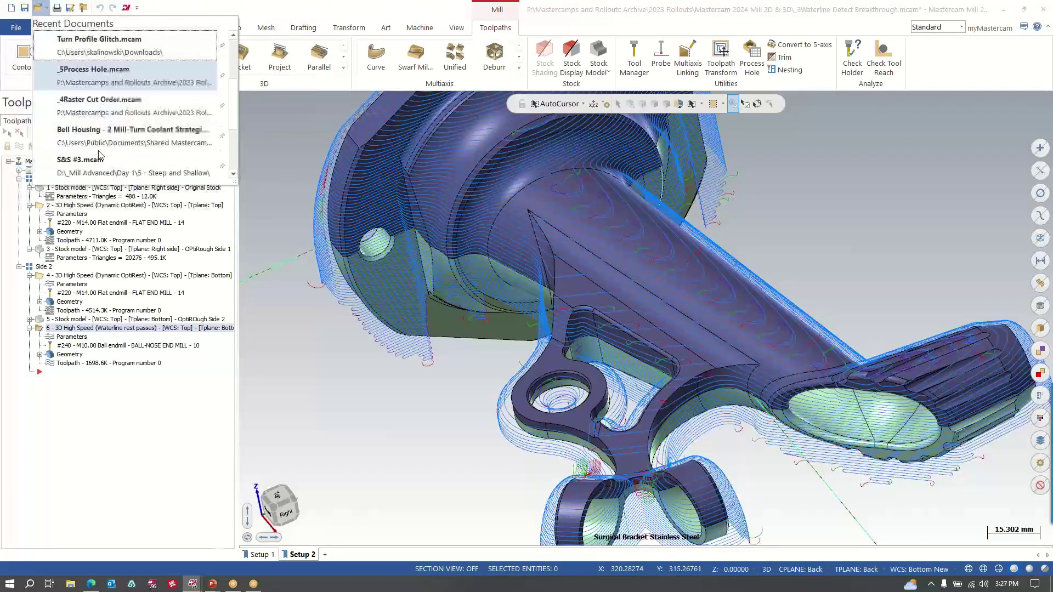
left_click(107, 111)
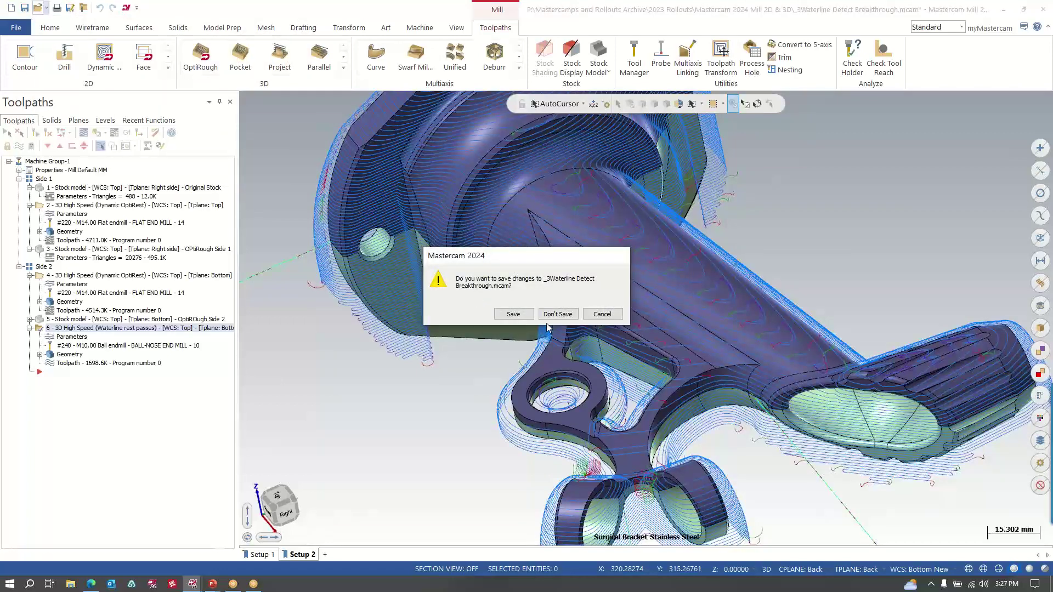
left_click(549, 316)
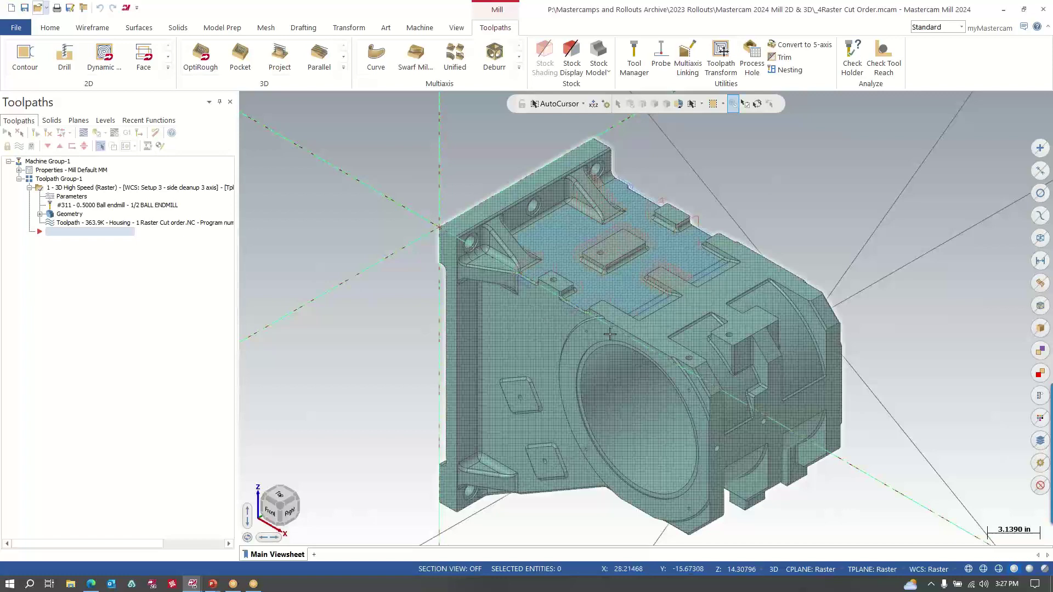
Accept the raster operation's cut parameters with the Lanes cut order, and backplot its toolpath.
scroll(610, 335, "up", 4)
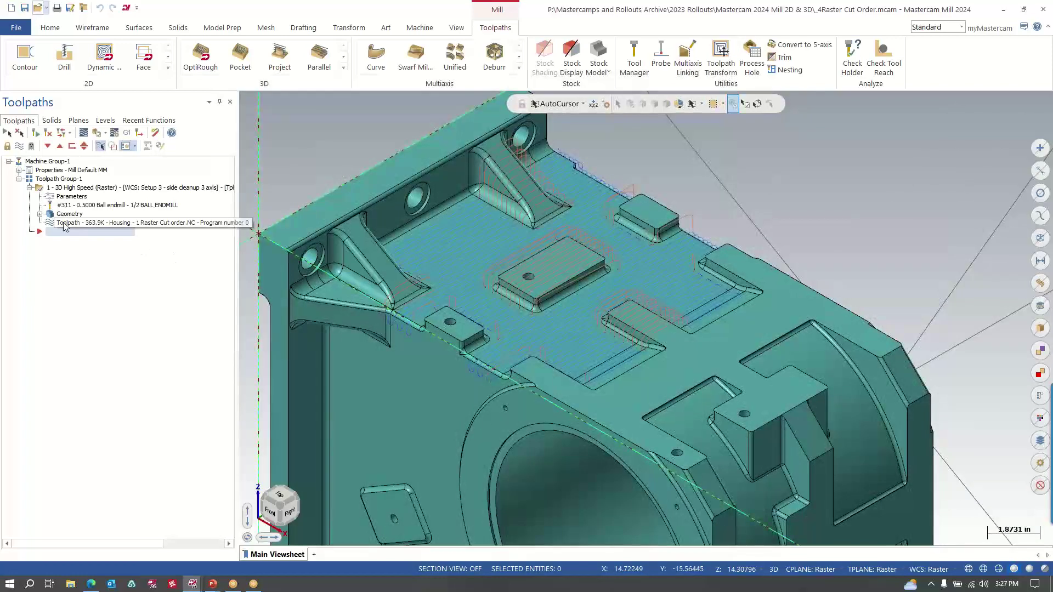
left_click(68, 197)
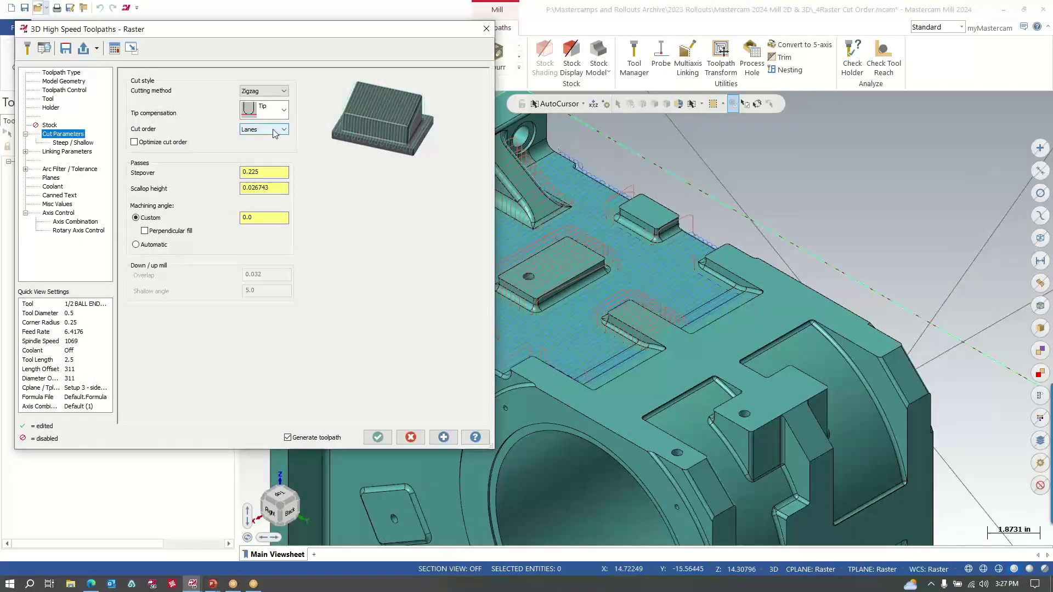
left_click(378, 438)
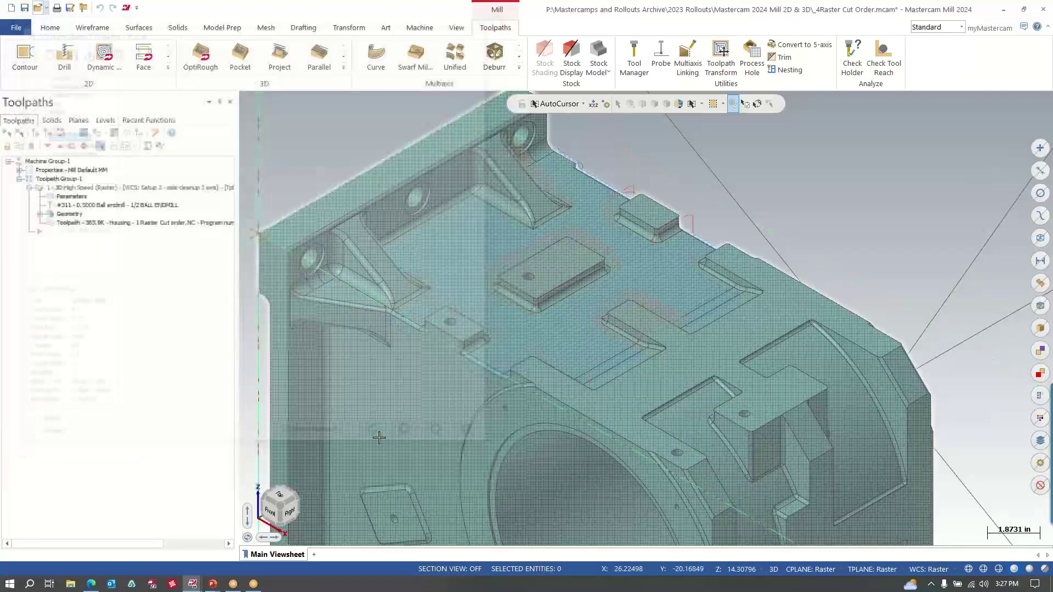
left_click(83, 132)
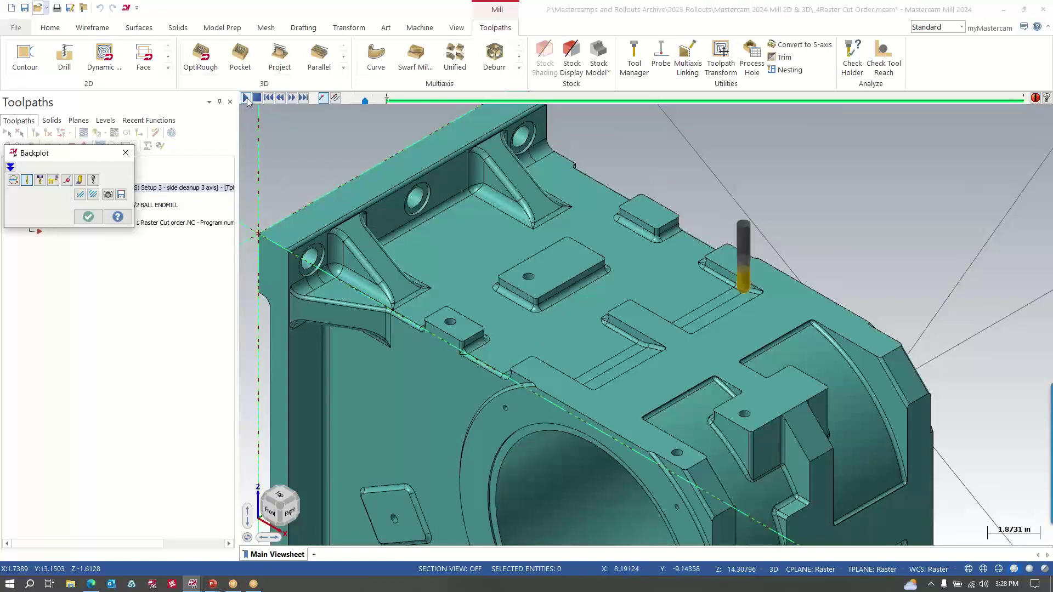
left_click(246, 98)
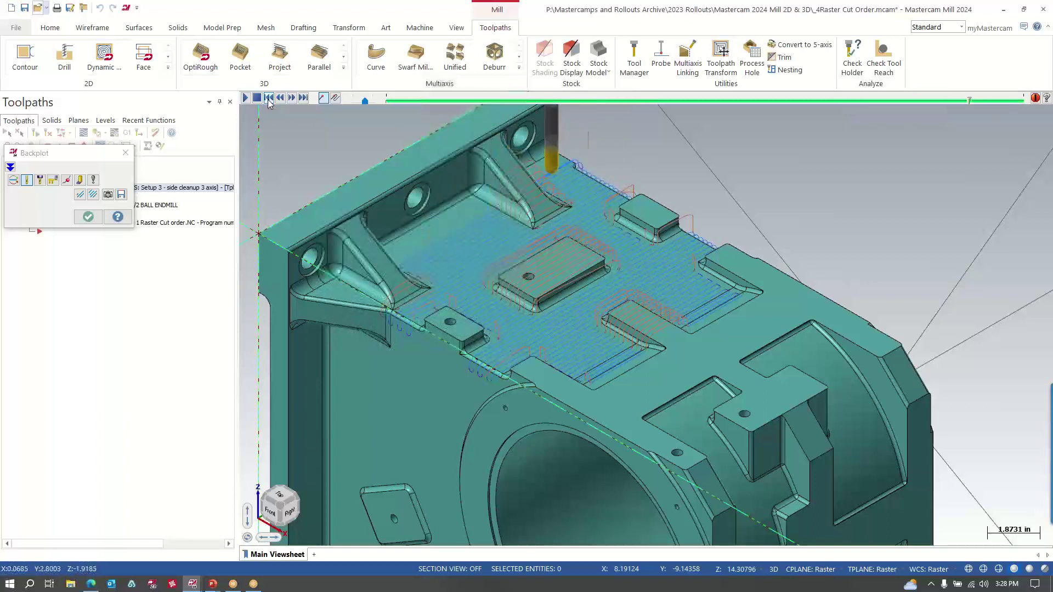
left_click(92, 218)
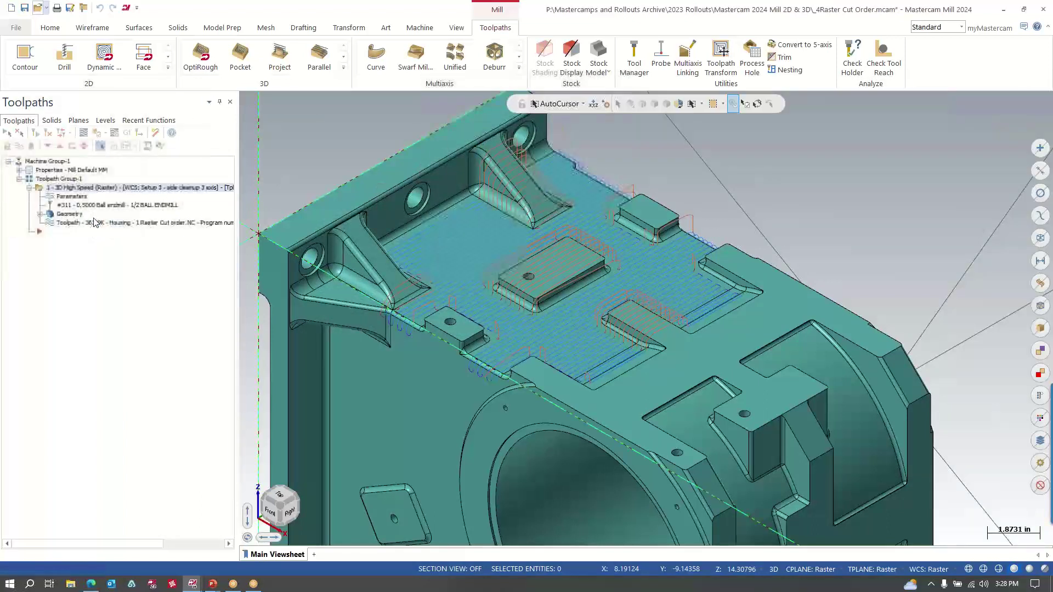
Change the raster operation's cut order to Clusters, regenerate the toolpath and backplot it.
left_click(67, 198)
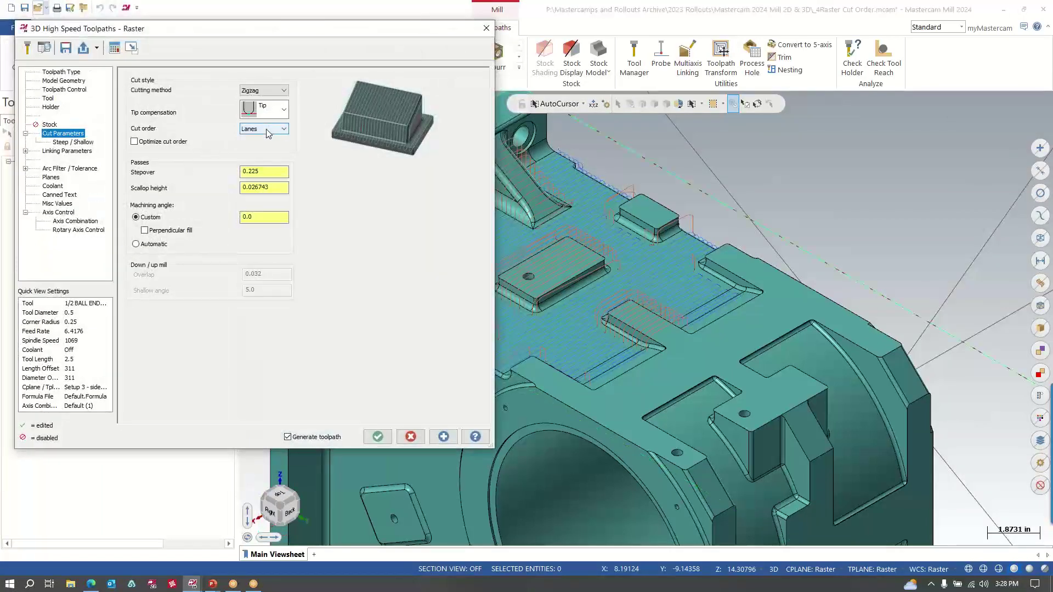
left_click(378, 438)
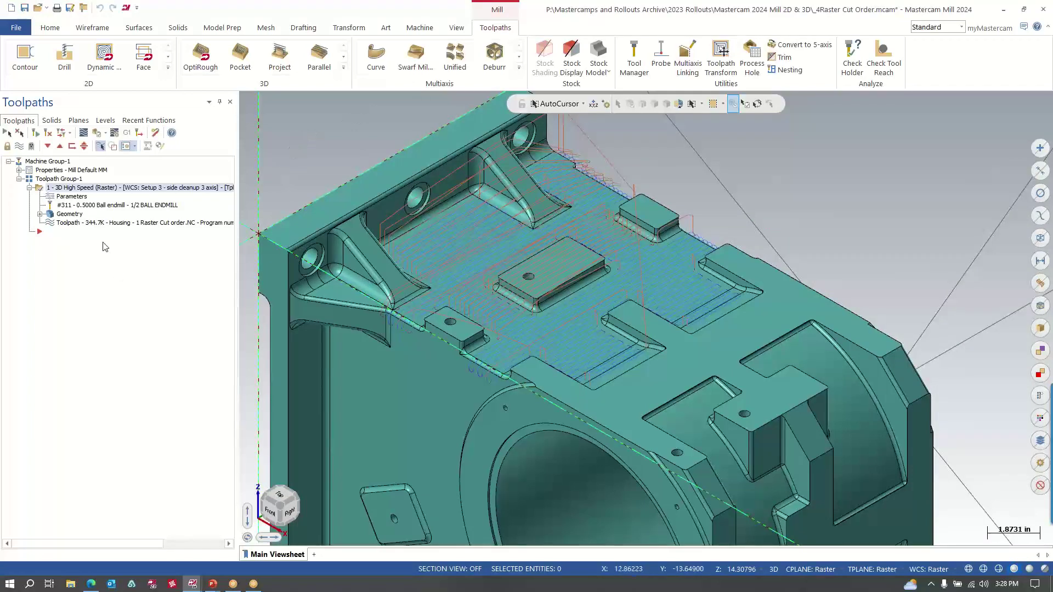
left_click(61, 132)
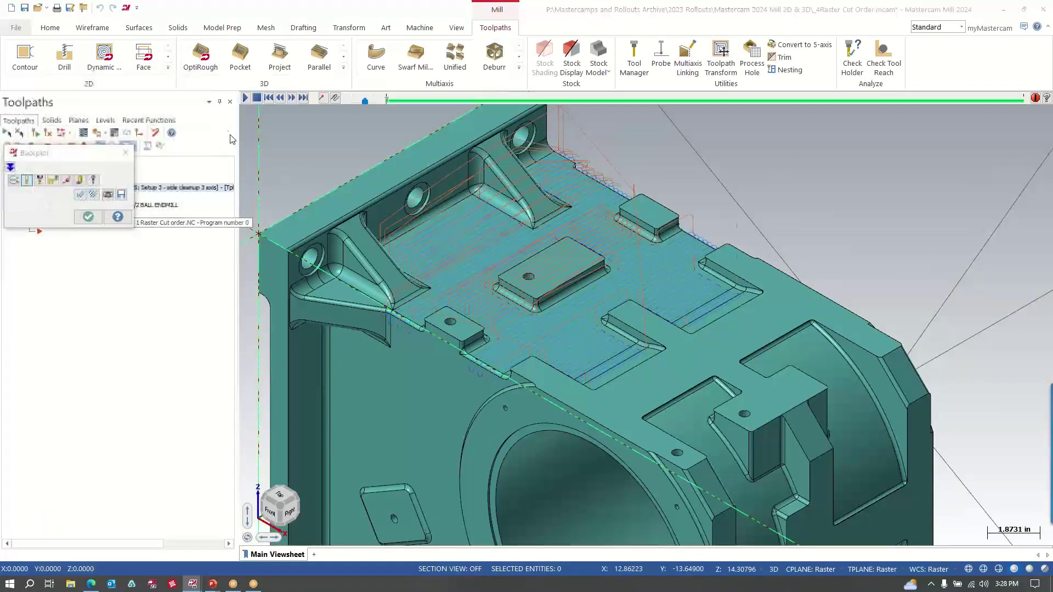
left_click(246, 98)
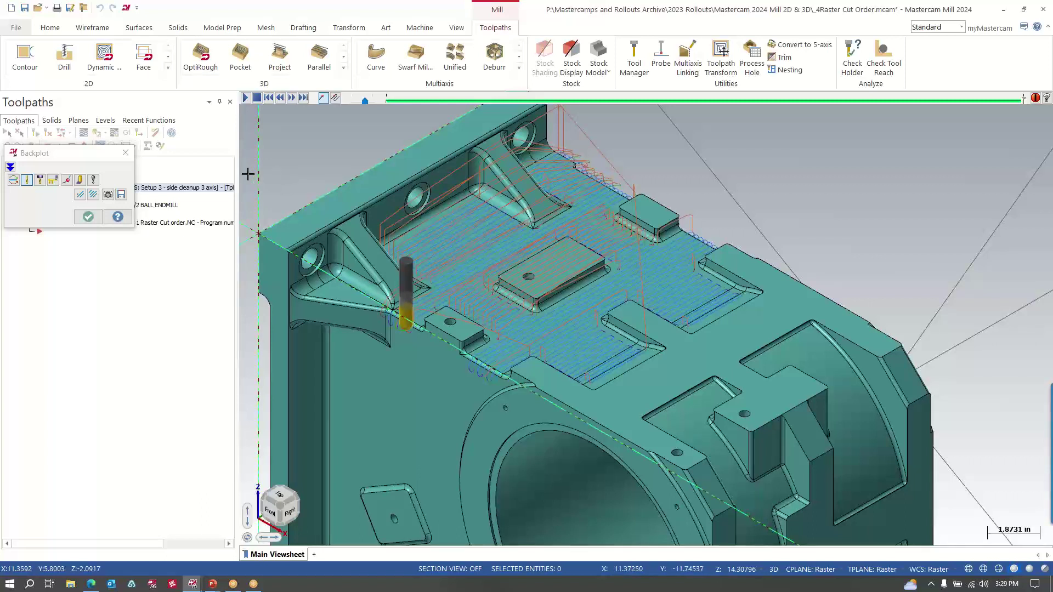
left_click(88, 217)
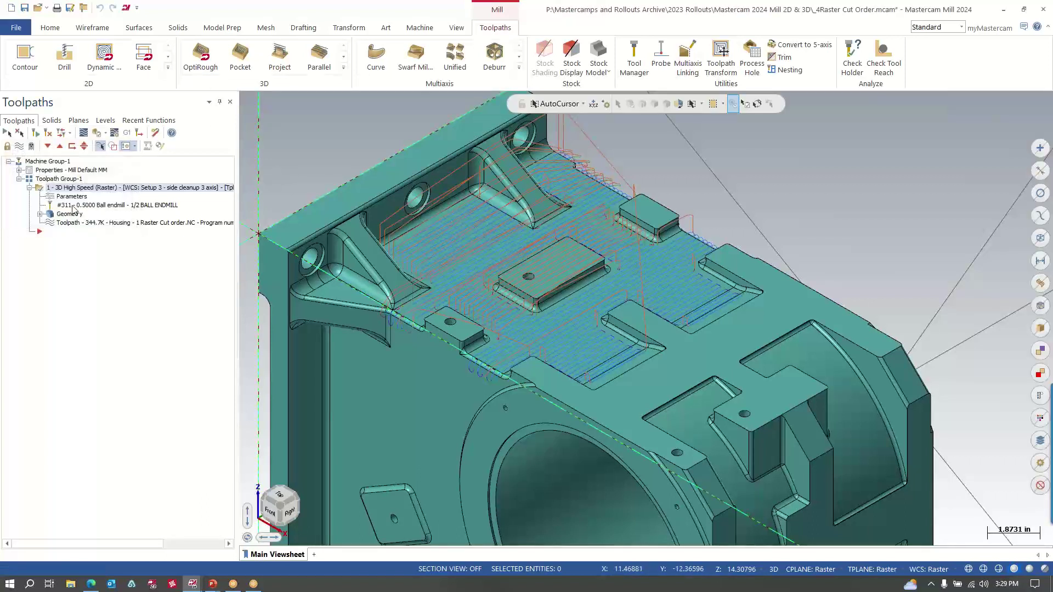
Enable Optimize cut order for the Clusters raster toolpath, regenerate it and play it through in the backplot.
left_click(77, 198)
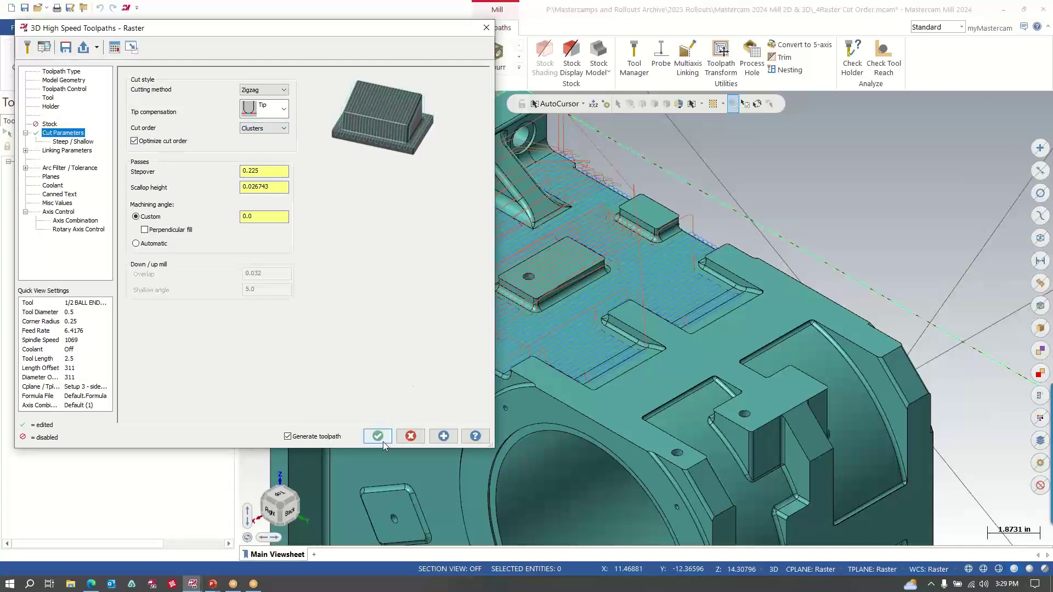
left_click(380, 439)
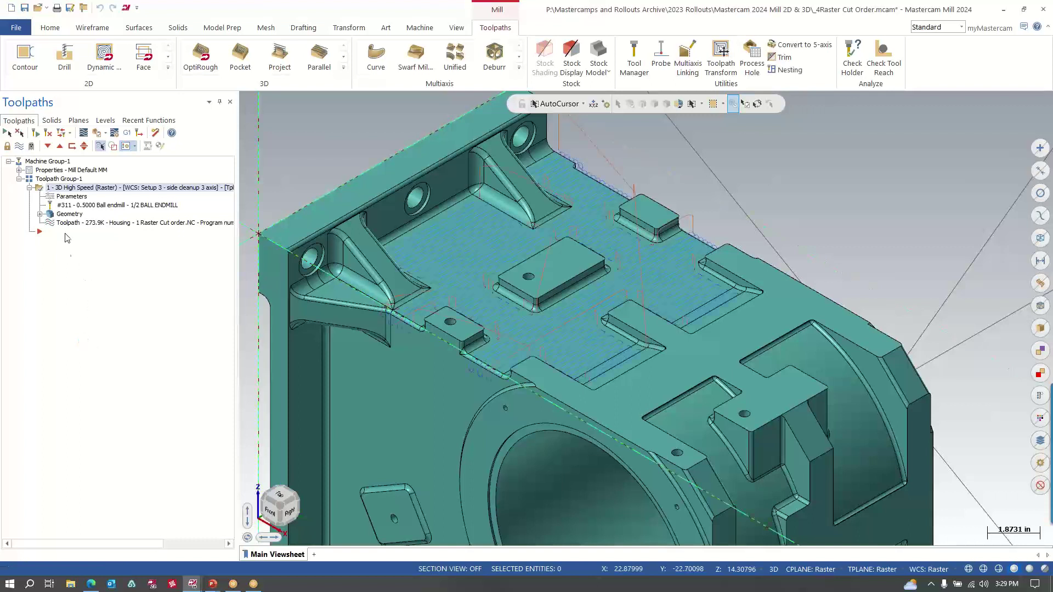
left_click(83, 133)
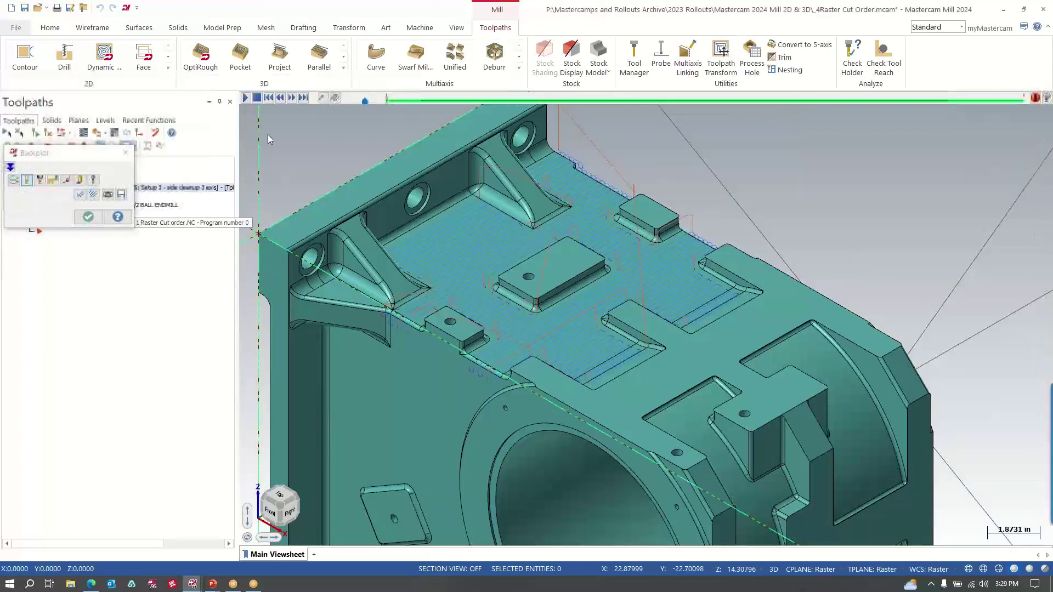
left_click(246, 99)
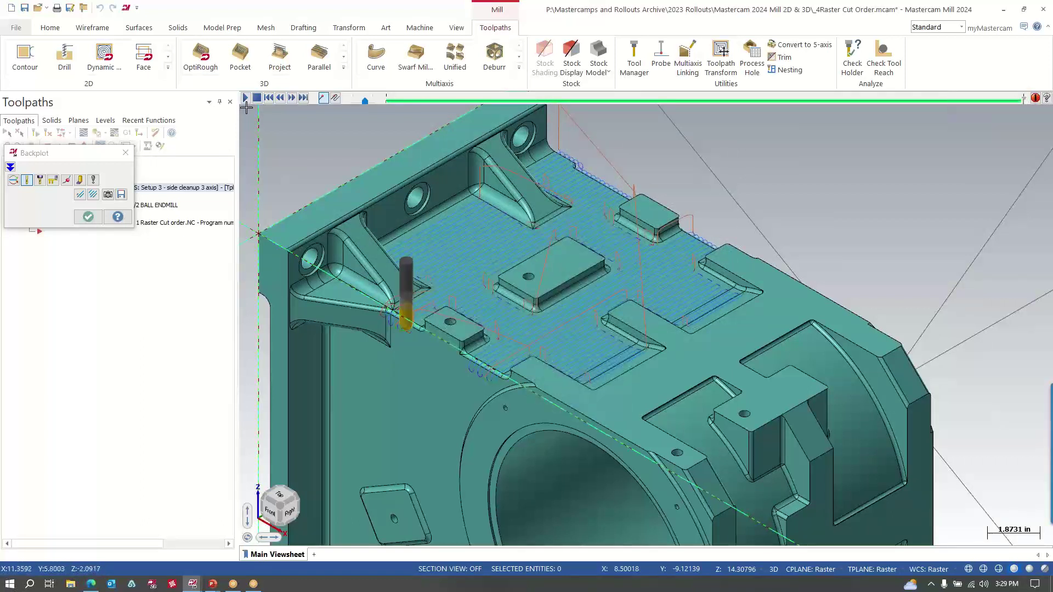
left_click(89, 218)
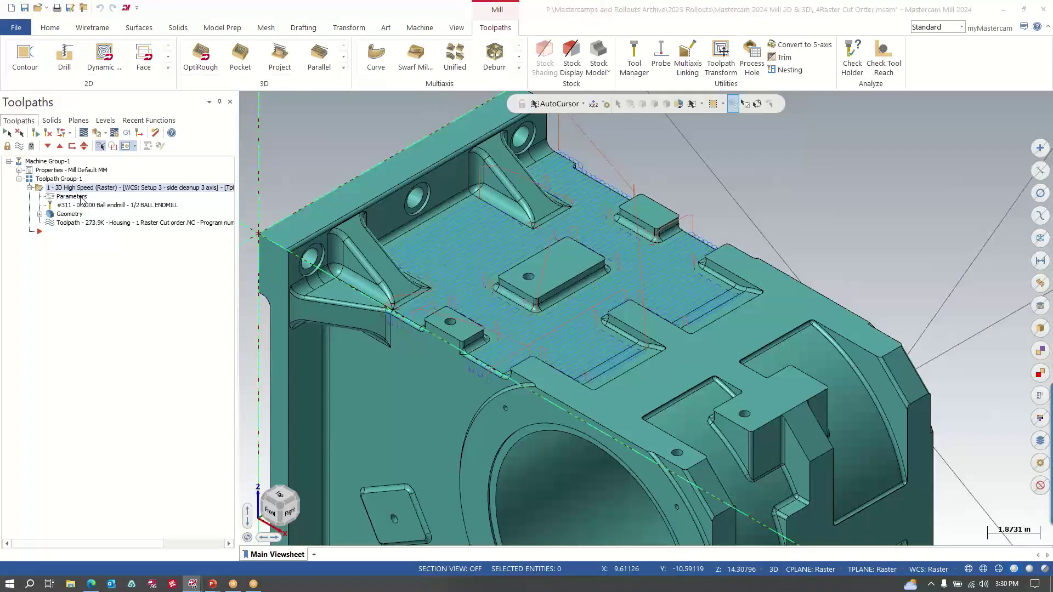
Set the raster cut order to Lanes with Optimize cut order kept on, then regenerate and backplot the toolpath.
left_click(81, 199)
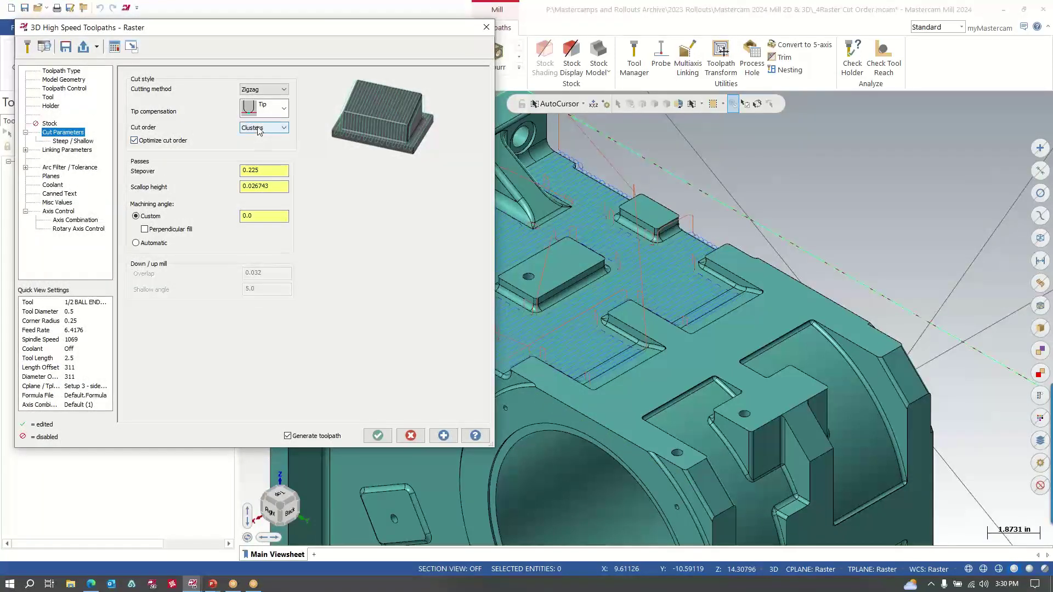
left_click(264, 143)
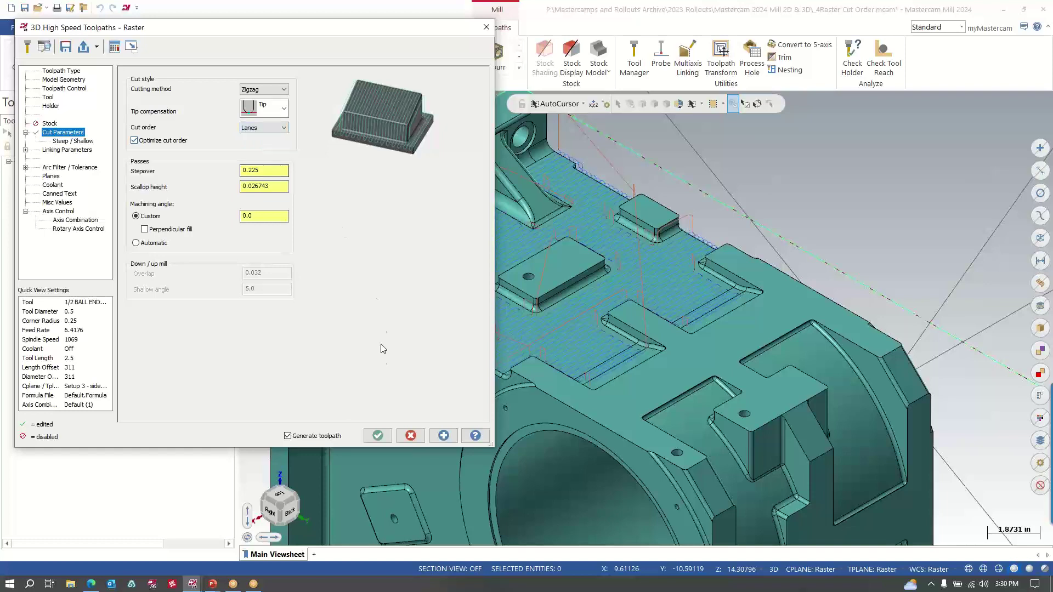
left_click(372, 437)
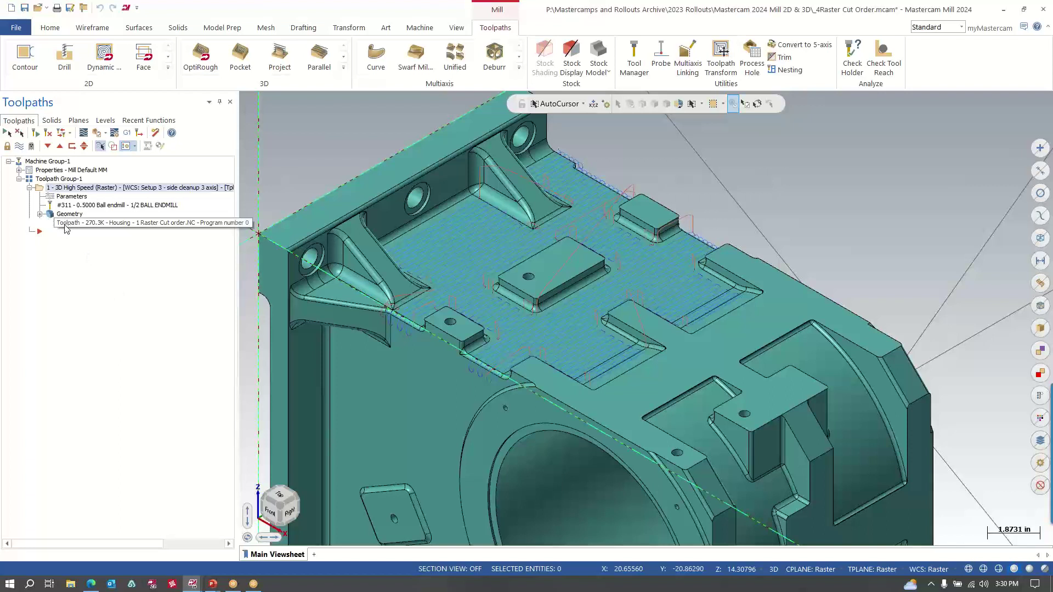
left_click(61, 133)
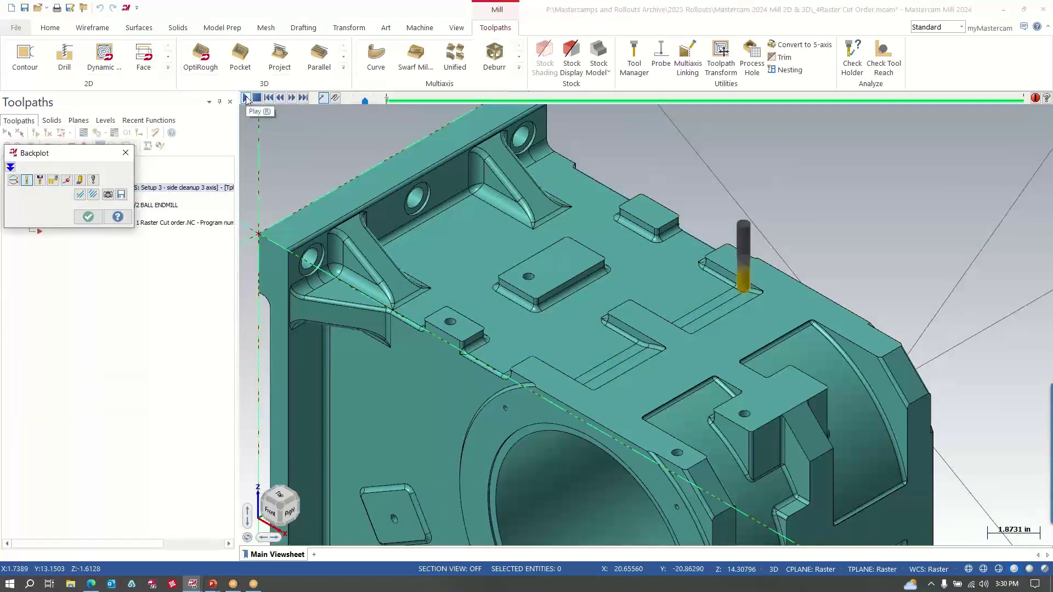
left_click(246, 98)
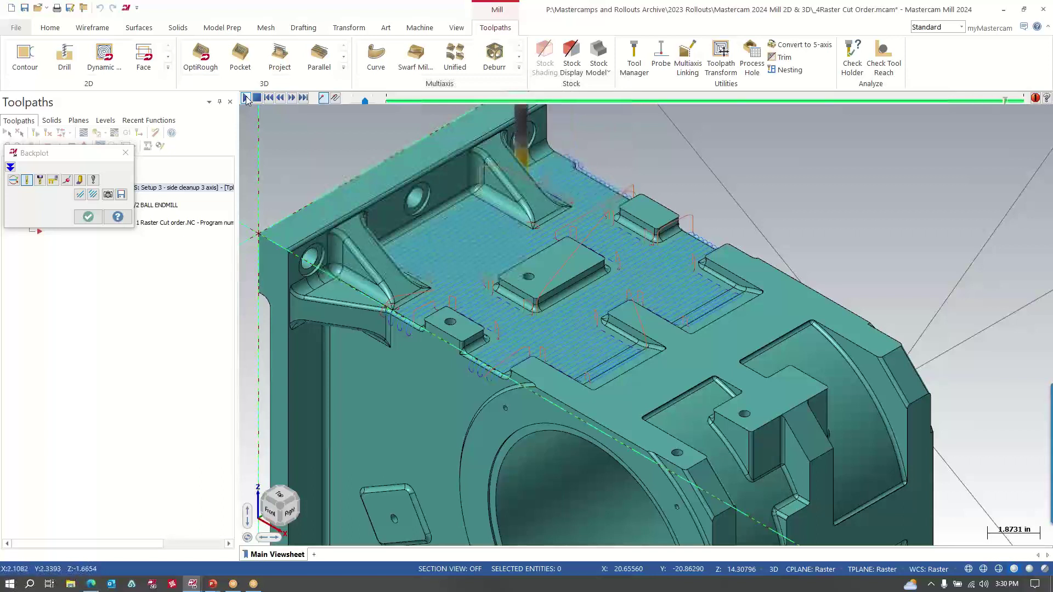
left_click(88, 218)
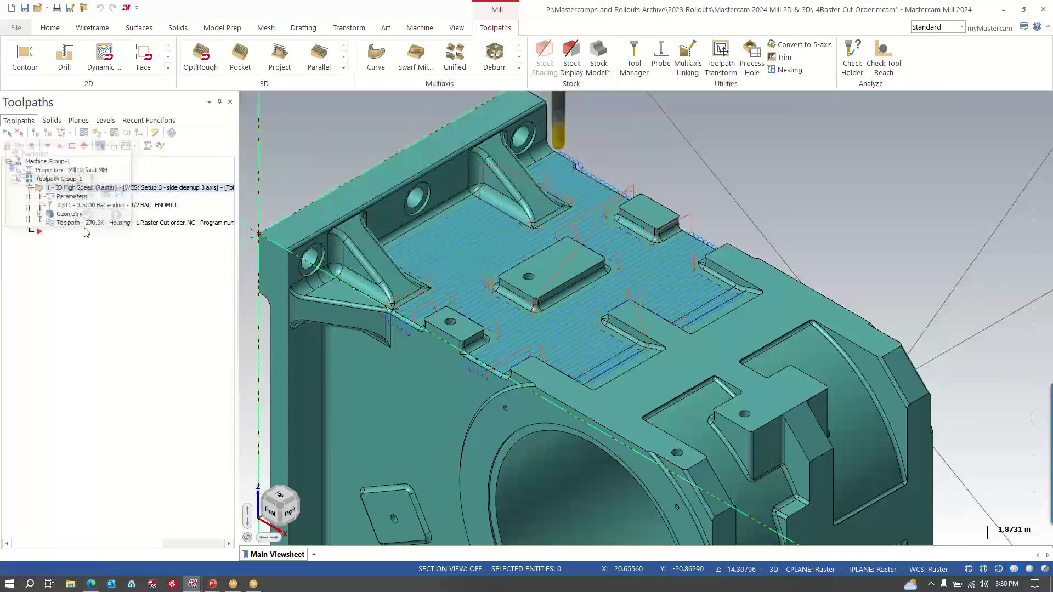
Switch to the PowerPoint slide show and advance to the slide charting simple, threaded and counterbore hole sizes.
left_click(213, 584)
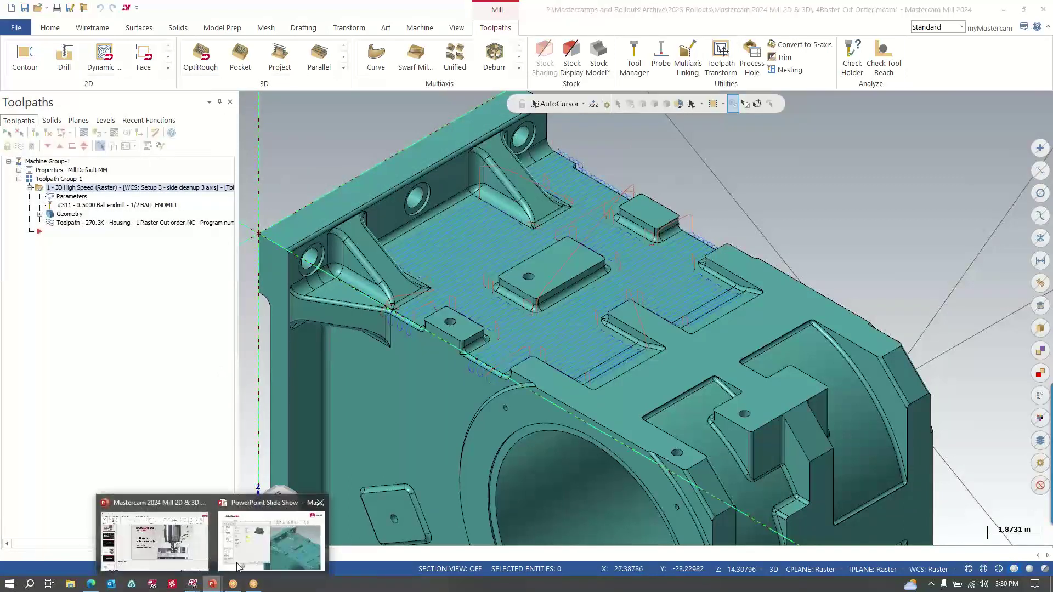
left_click(272, 535)
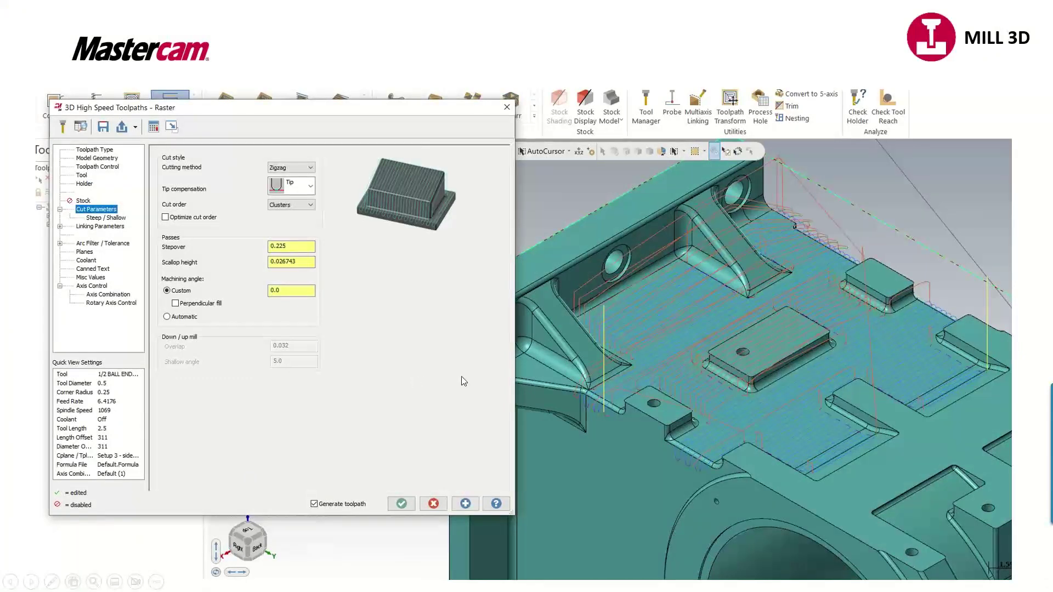
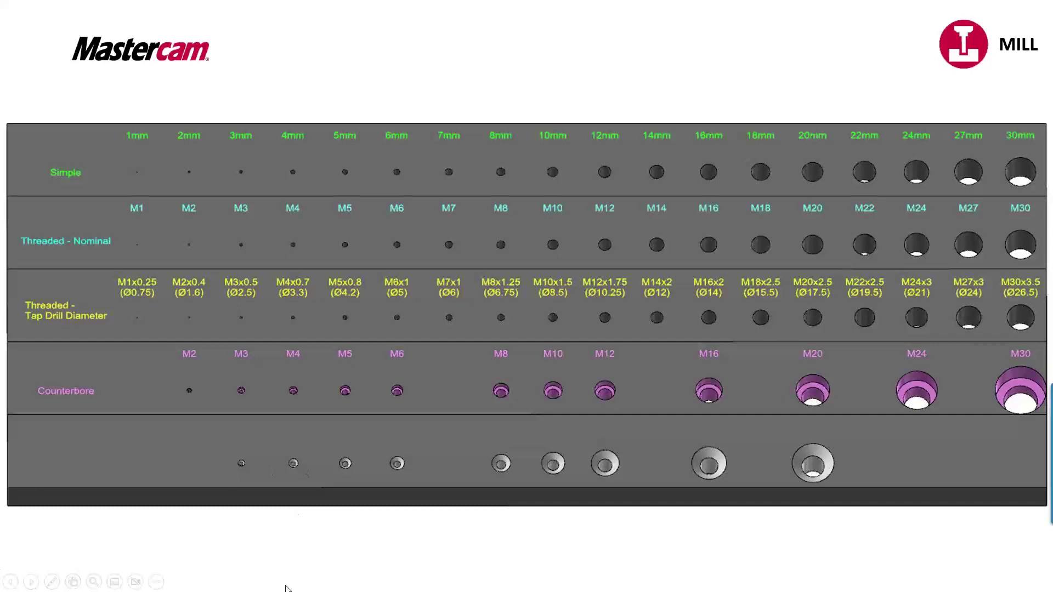
Switch back to Mastercam and open the recent file _5Process Hole.mcam, discarding the changes to the raster cut order file.
key("super")
mouse_move(196, 586)
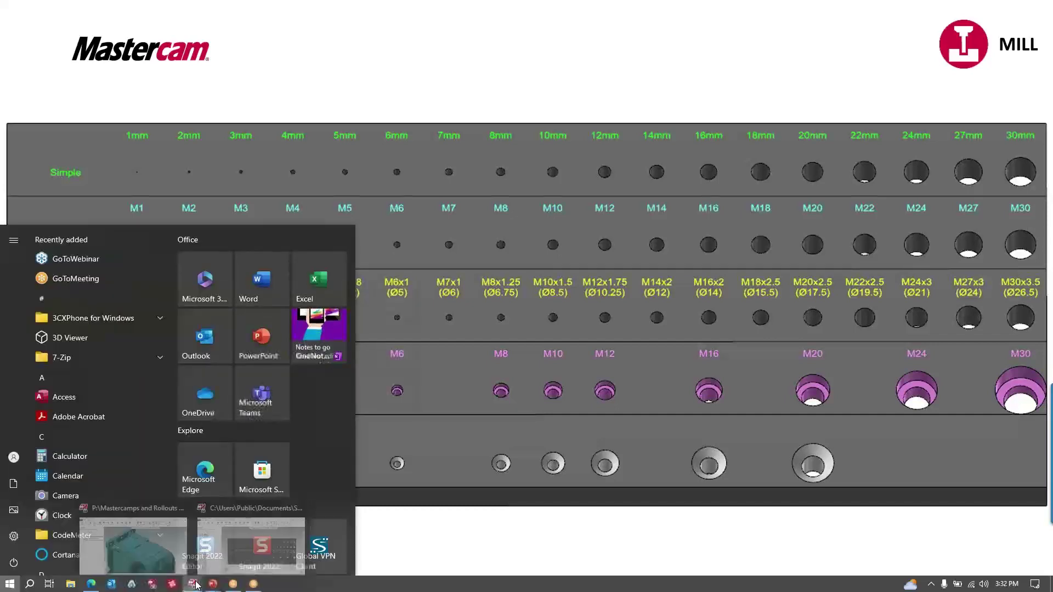
left_click(134, 545)
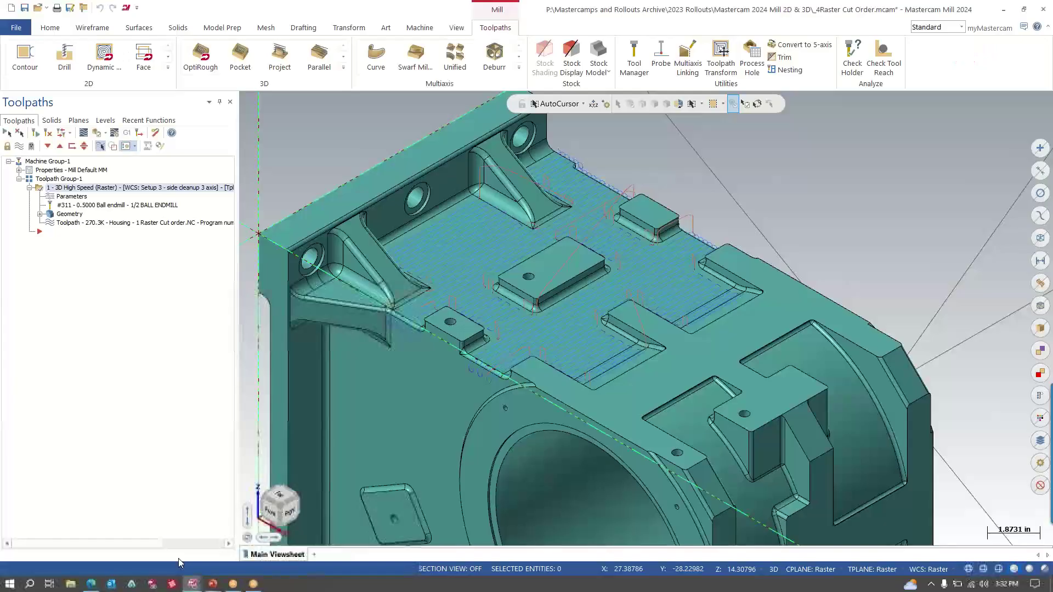
left_click(46, 8)
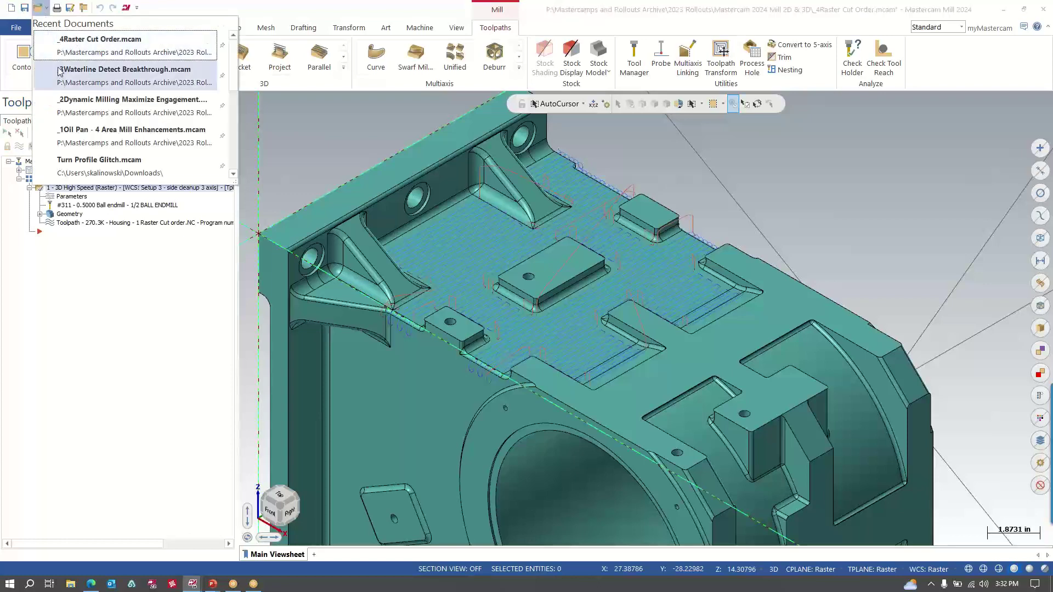
scroll(82, 110, "down", 1)
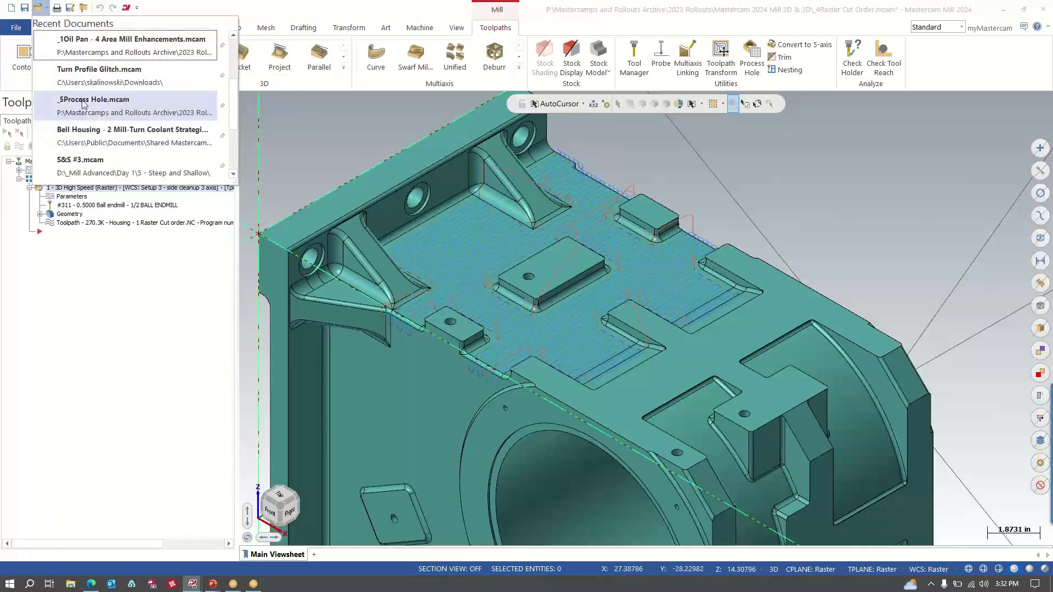
left_click(83, 105)
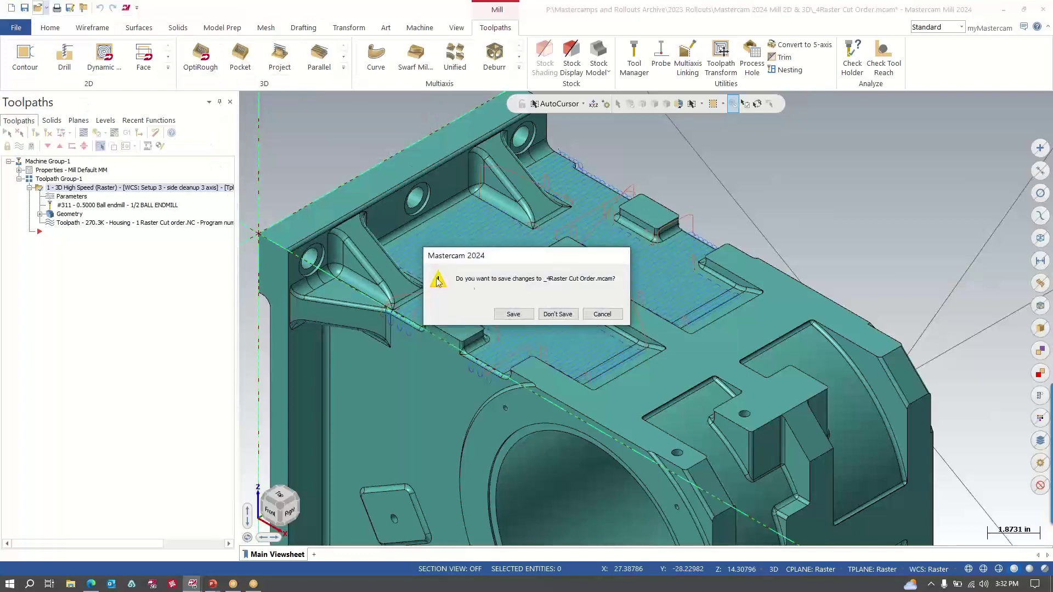
left_click(557, 314)
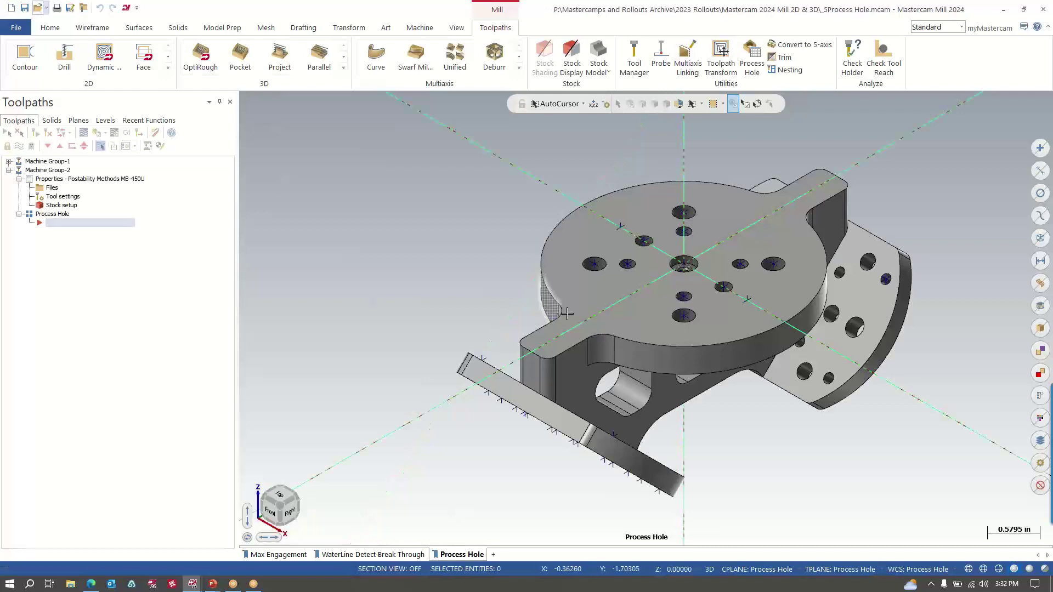
Start a Process Hole operation and select both simple Ø 0.197 holes of the same solid operation on the round plate.
scroll(937, 219, "up", 1)
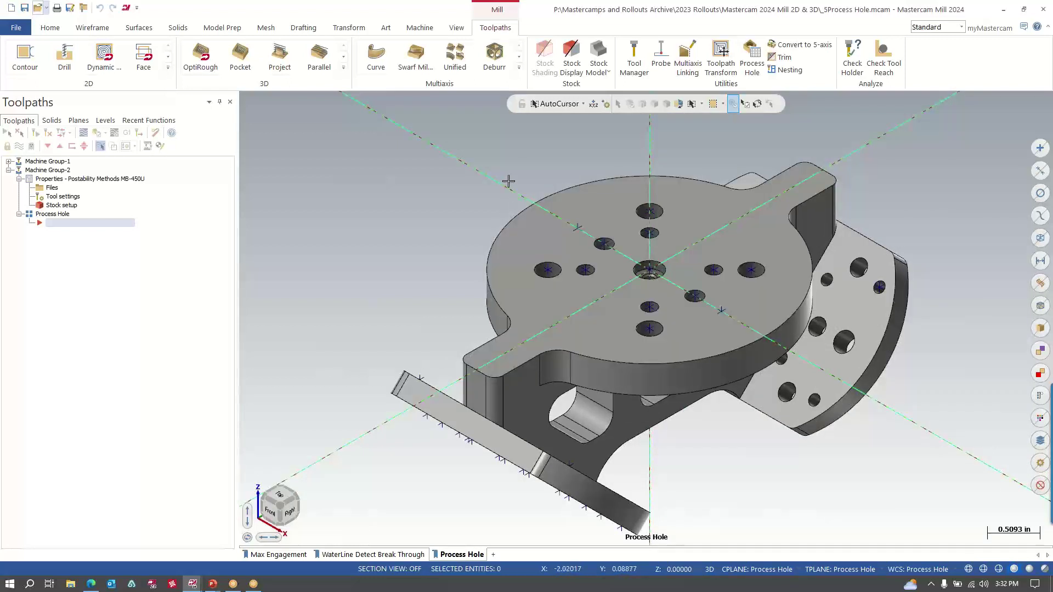
left_click(752, 69)
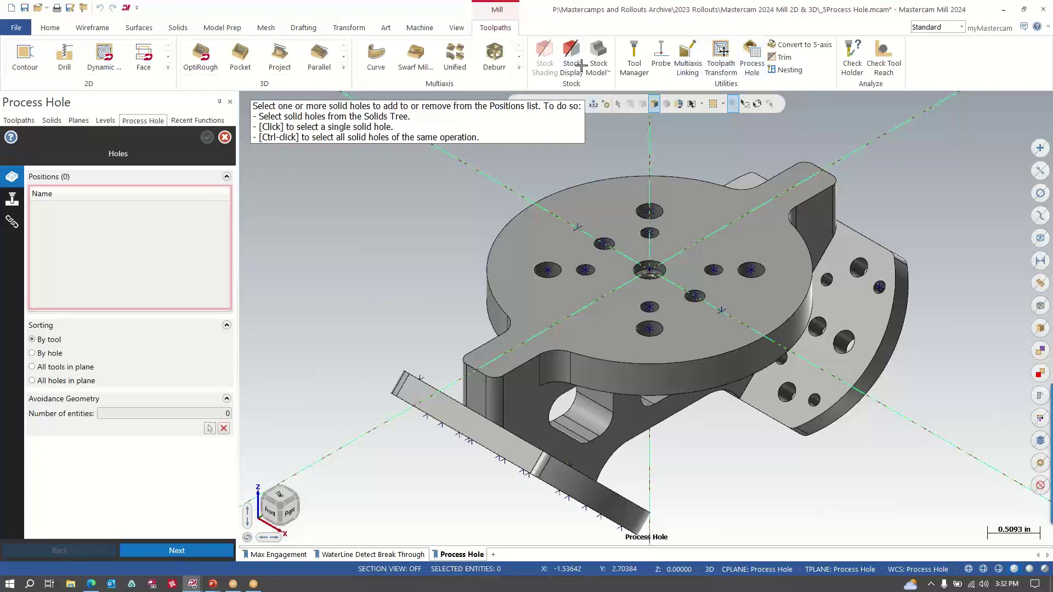
scroll(622, 219, "up", 2)
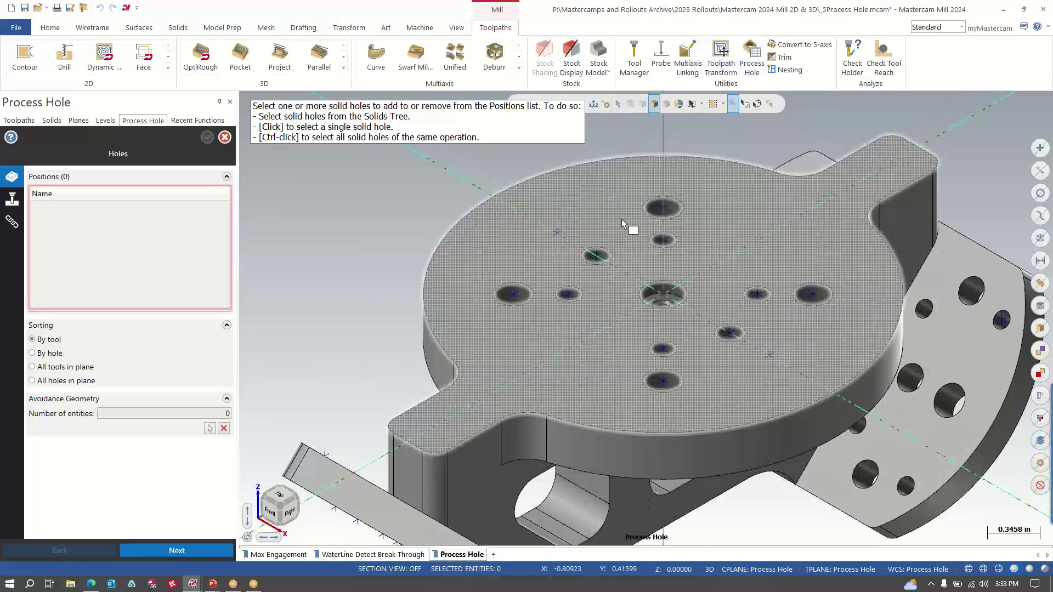
left_click(605, 255, "ctrl")
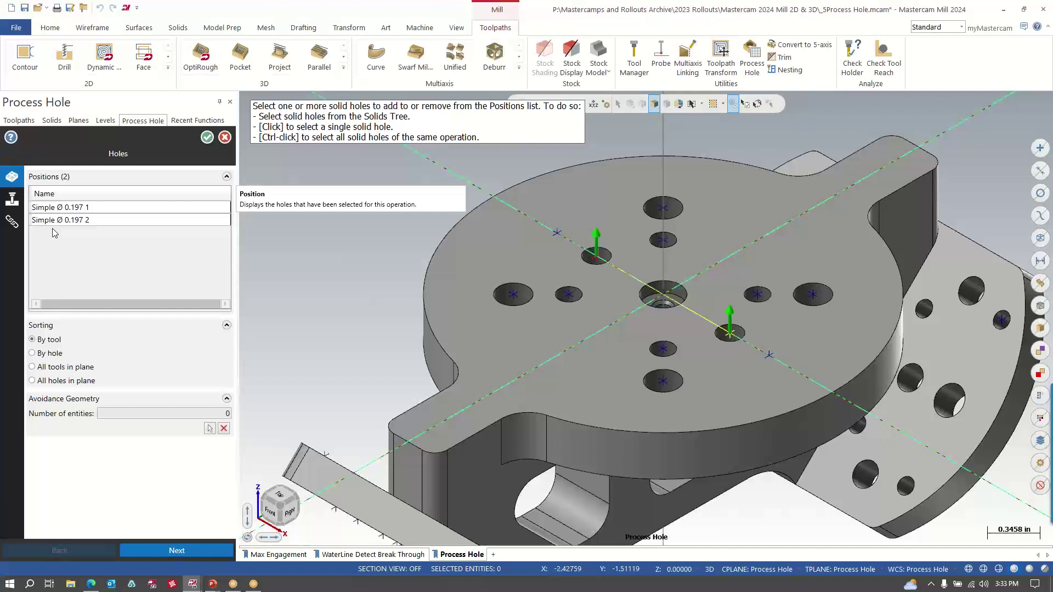
Load Process Drill Library Inch.mcam as the operations library for the hole process.
left_click(156, 548)
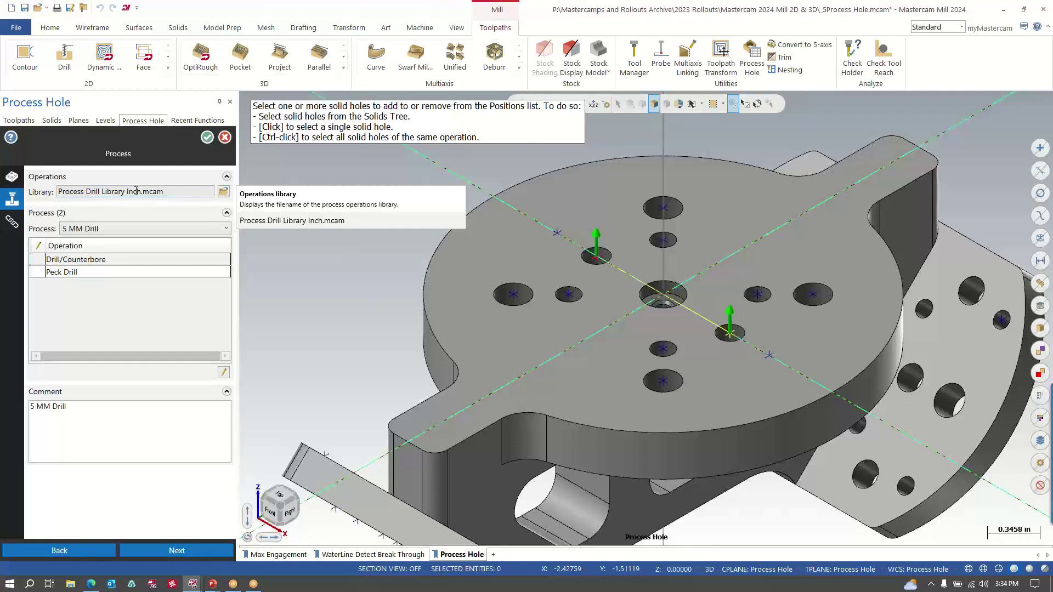
left_click(223, 192)
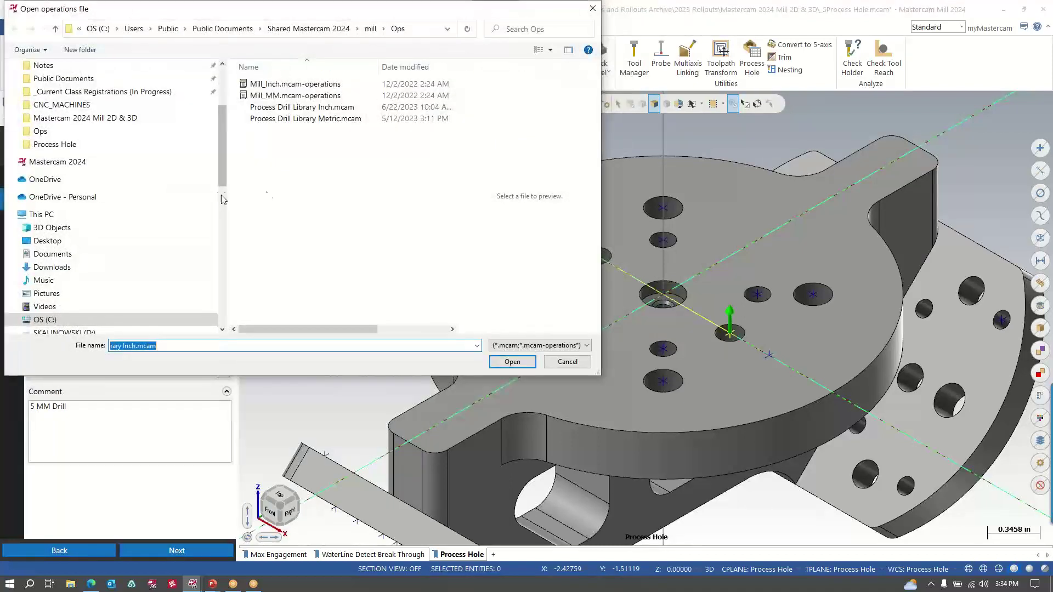
left_click(301, 107)
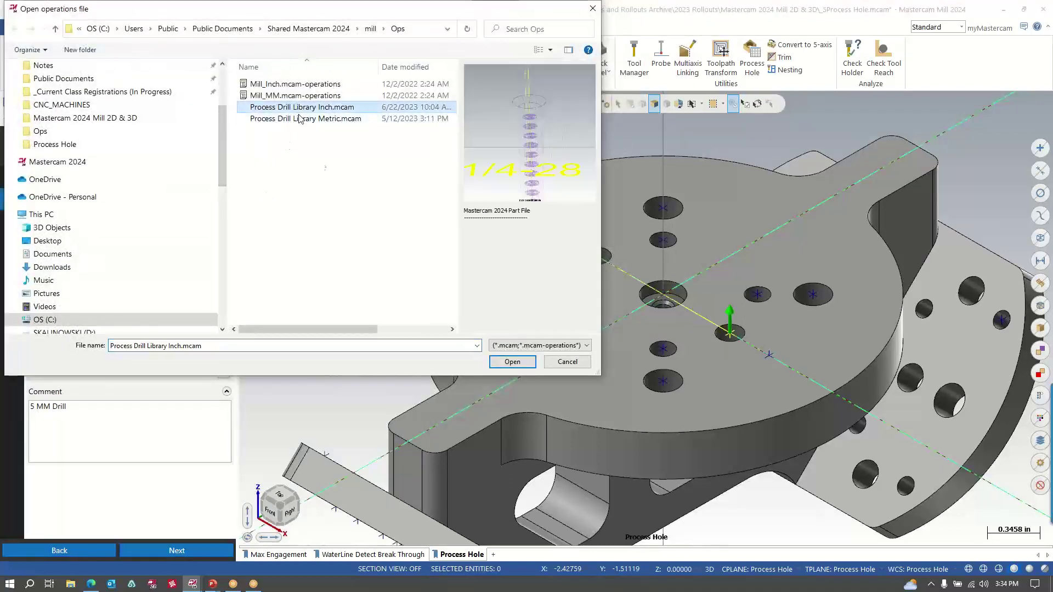
left_click(506, 362)
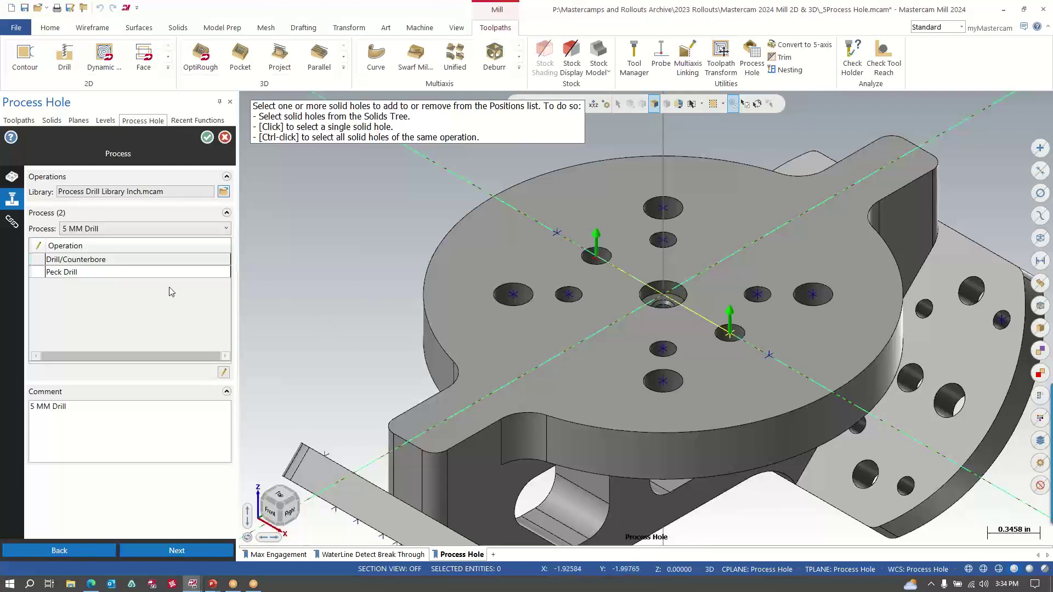
Choose the 6 MM X 1 MM Tap process, review the linking settings and create the Process Hole operation.
left_click(141, 235)
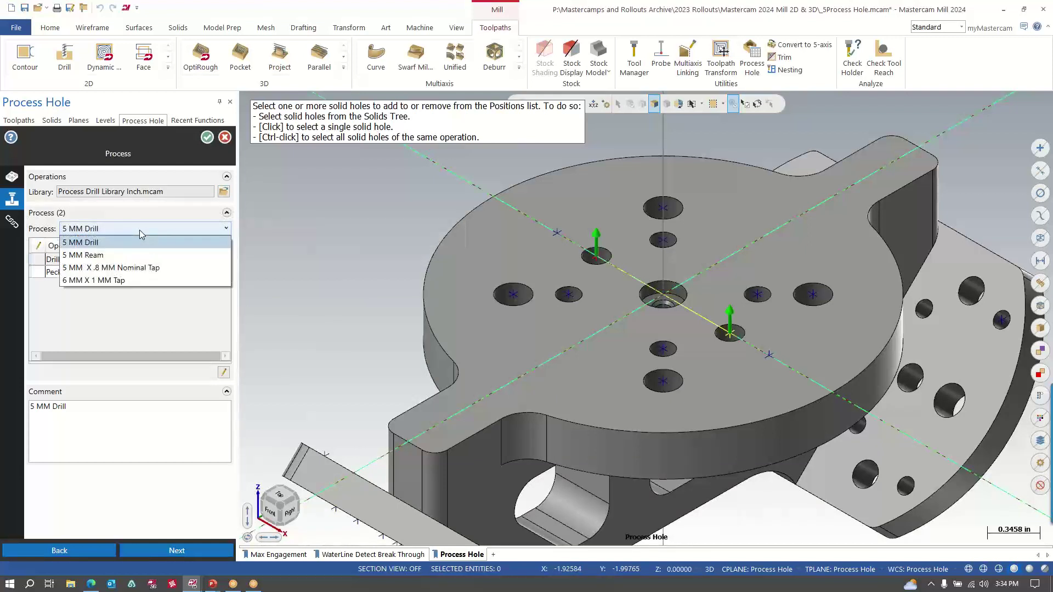
left_click(160, 281)
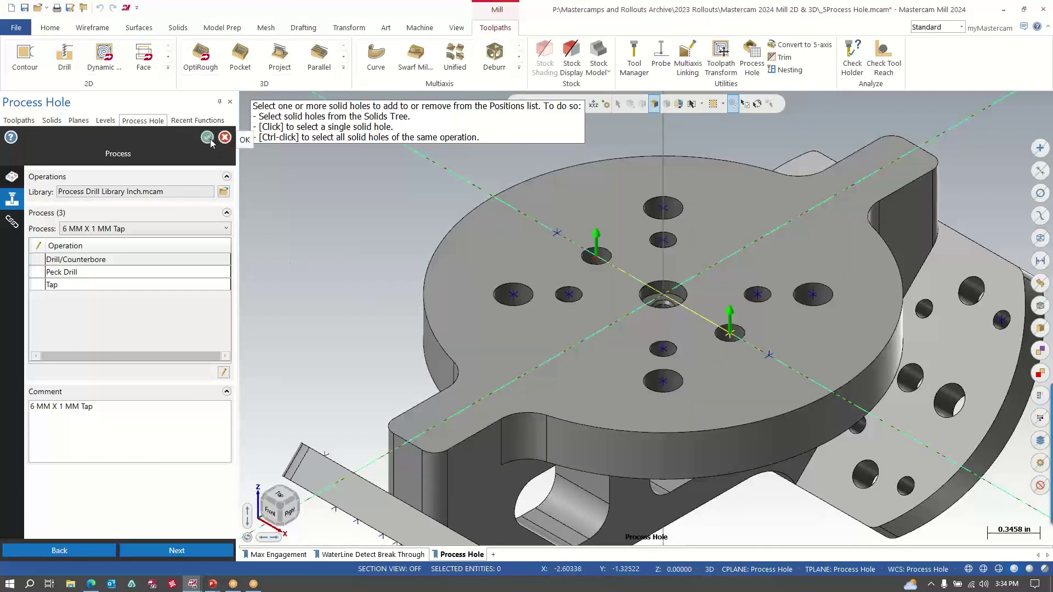
left_click(185, 552)
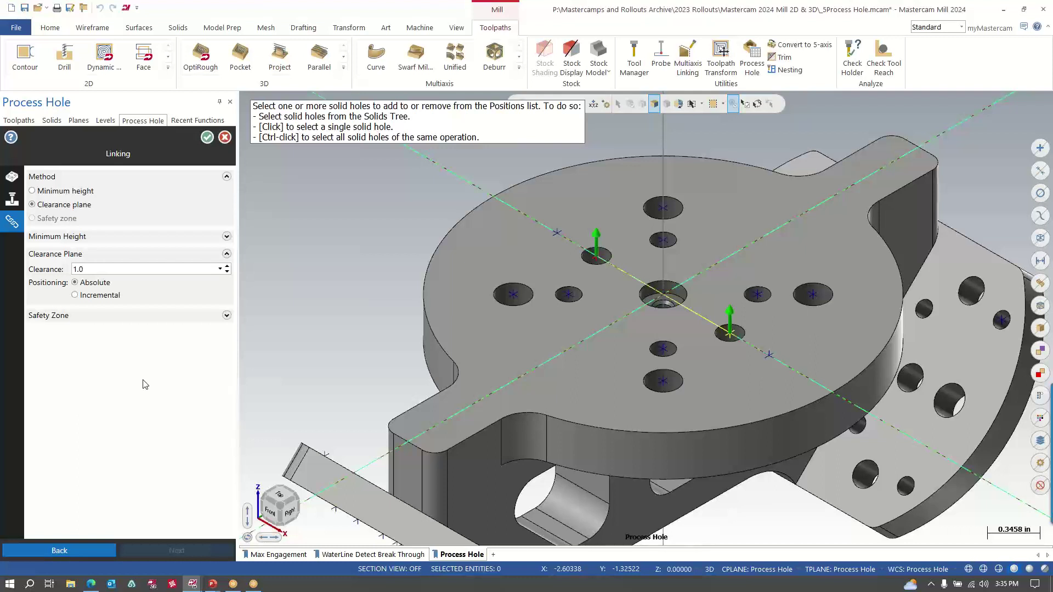
left_click(207, 137)
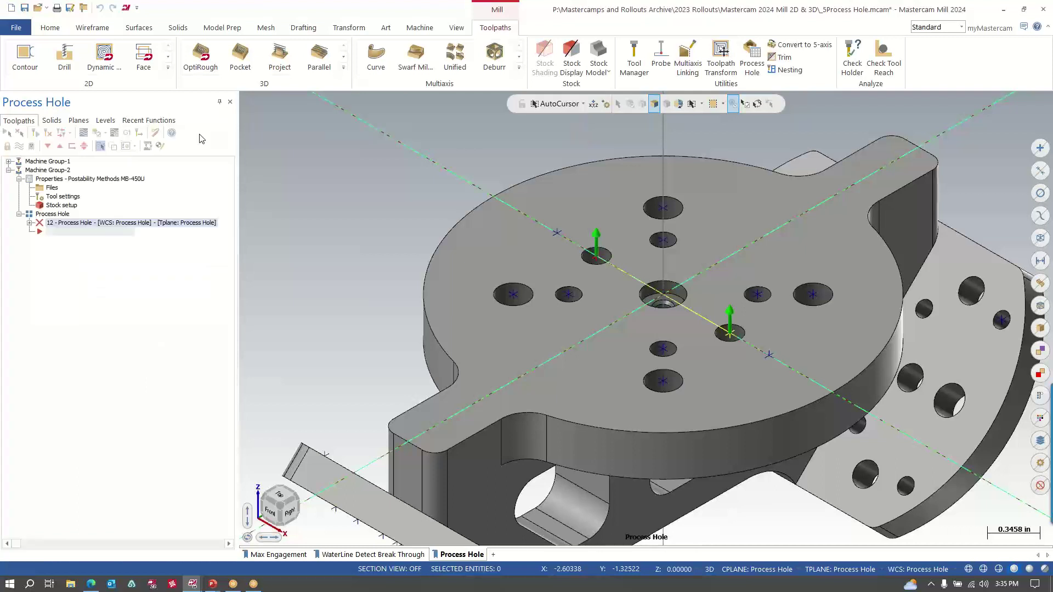
Expand the new Process Hole operation and play its drilling and tapping moves through in the backplot.
left_click(29, 223)
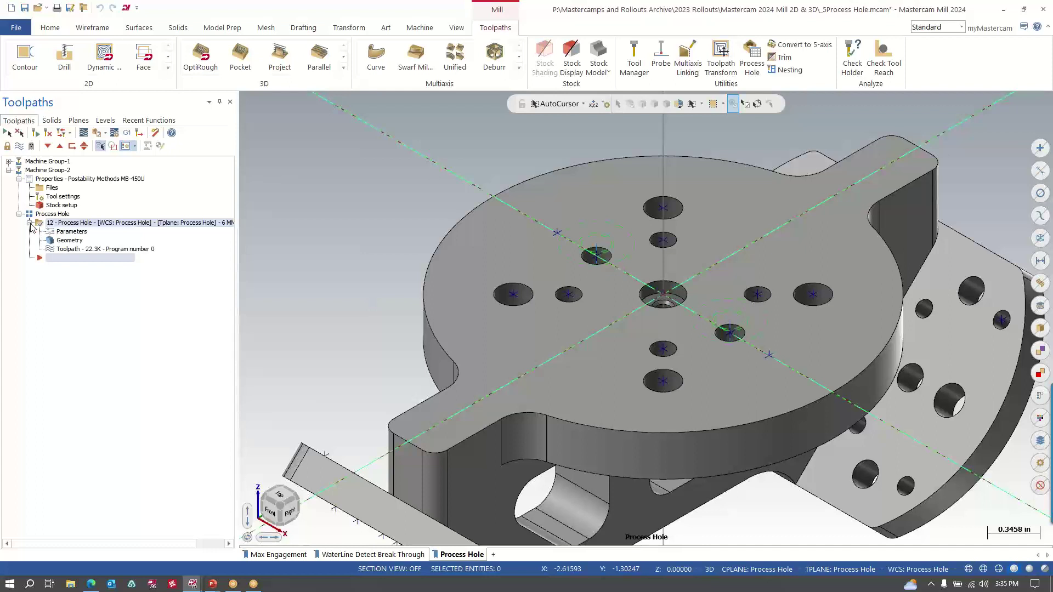
left_click(83, 133)
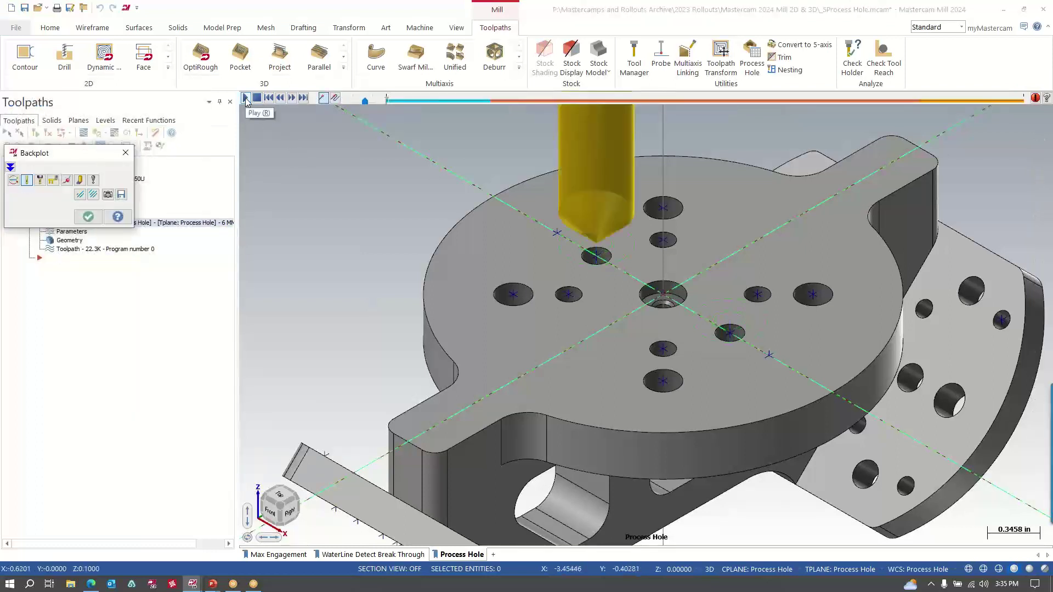
left_click(245, 97)
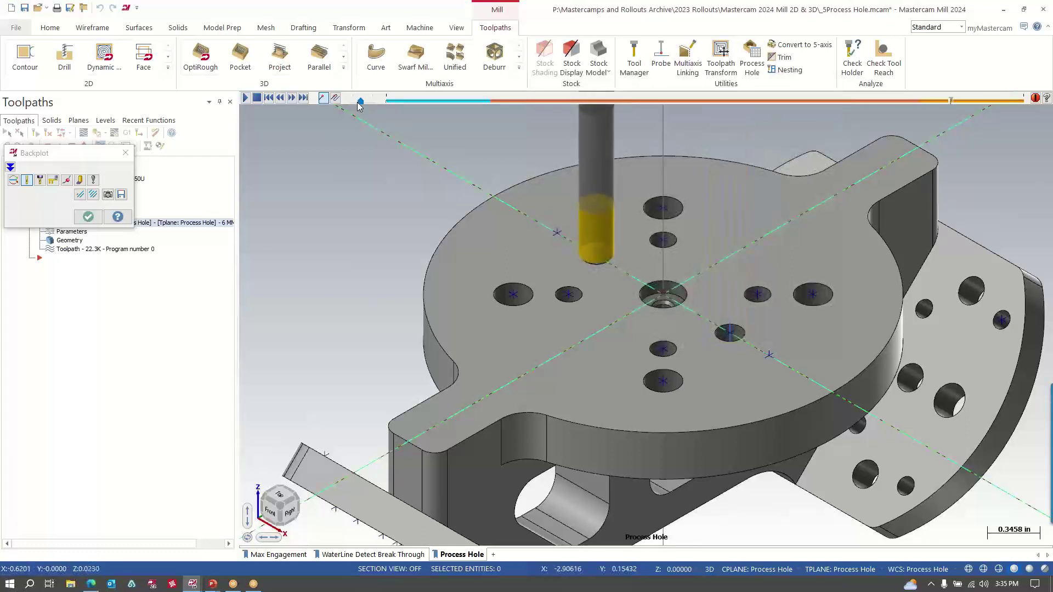
left_click(360, 102)
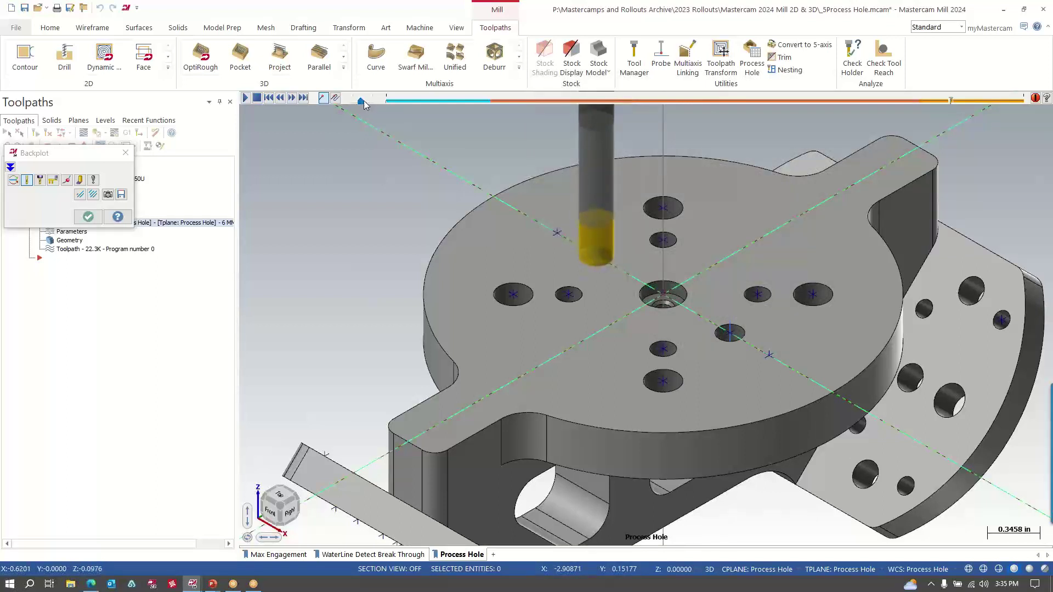
left_click(89, 217)
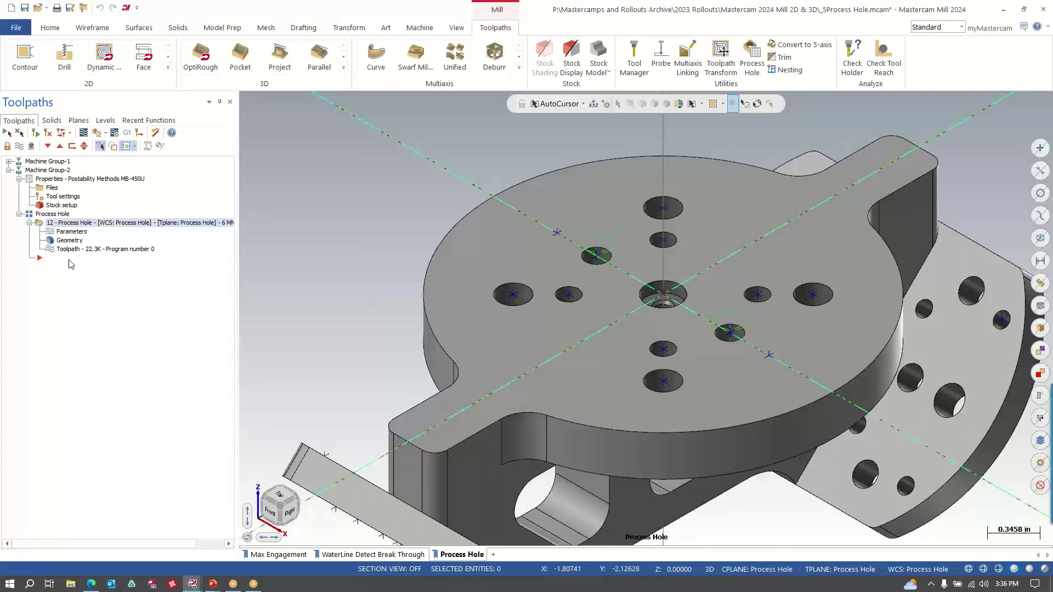
Edit the Tap operation inside the Process Hole, giving it a negative incremental depth in its linking parameters, and accept the changes.
left_click(74, 239)
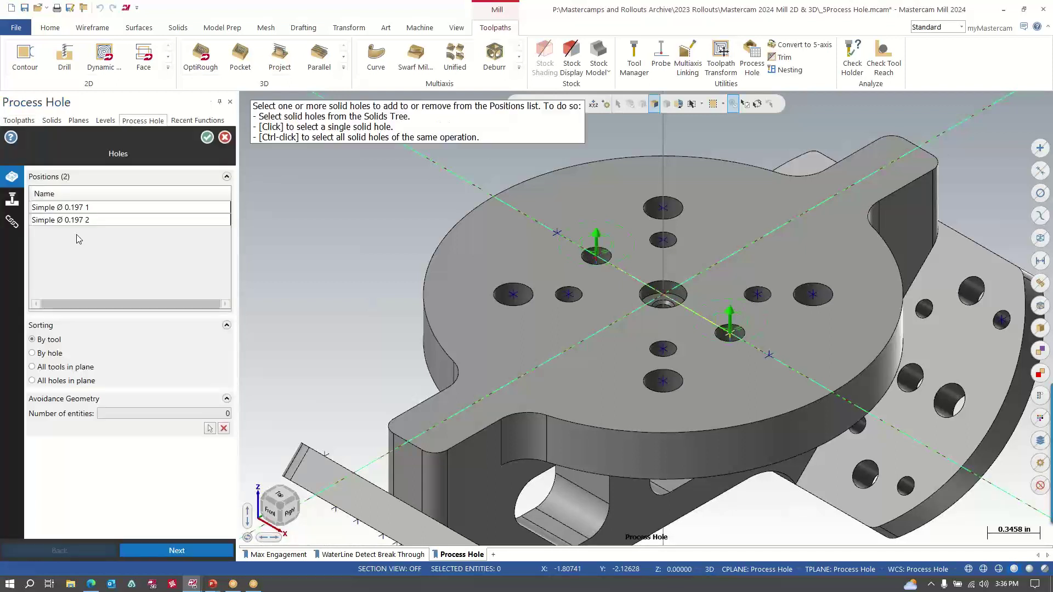
left_click(15, 200)
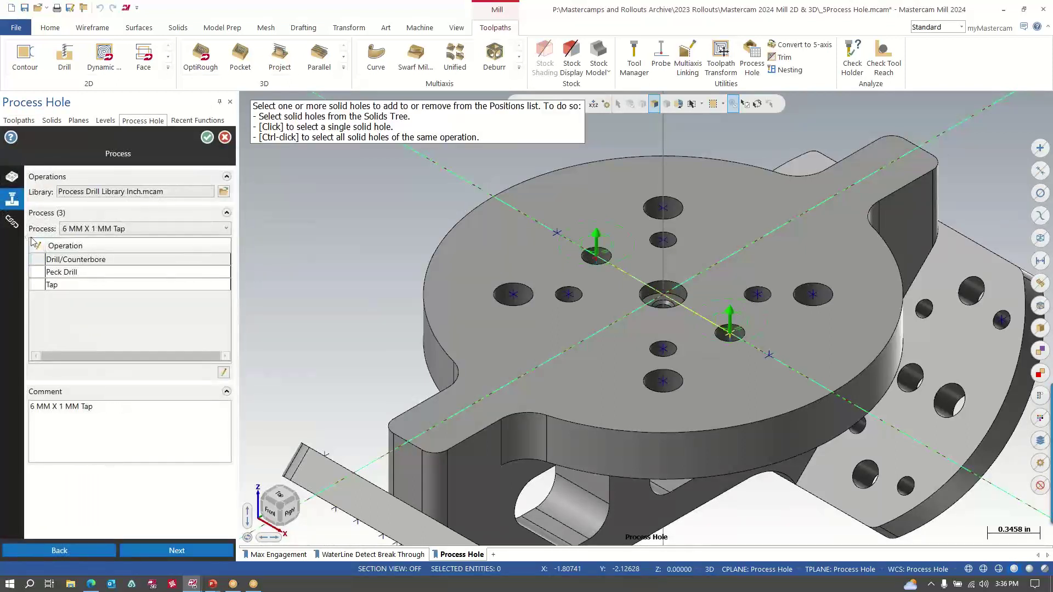
left_click(80, 286)
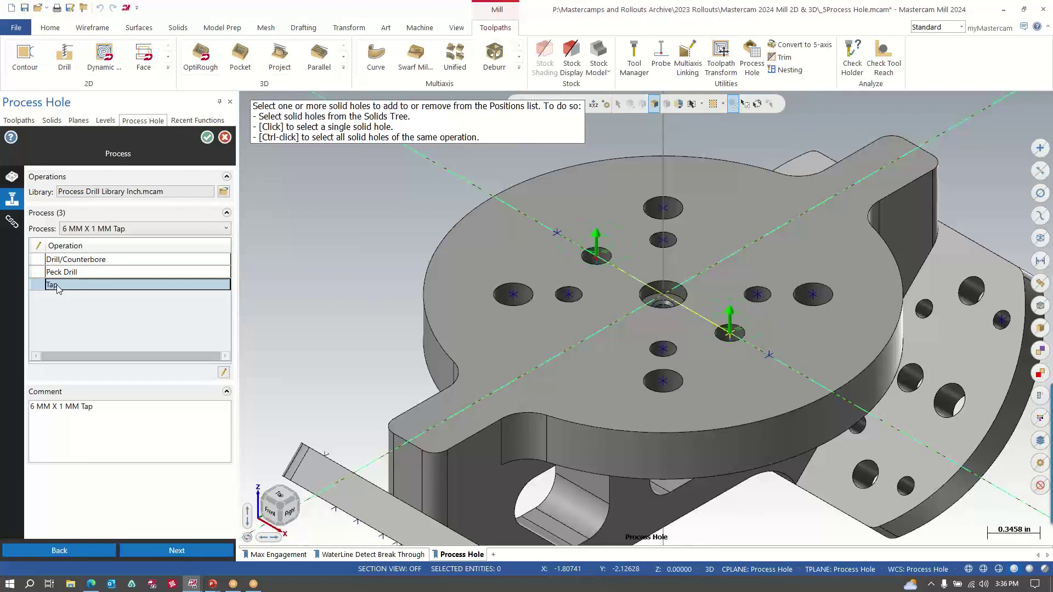
left_click(224, 374)
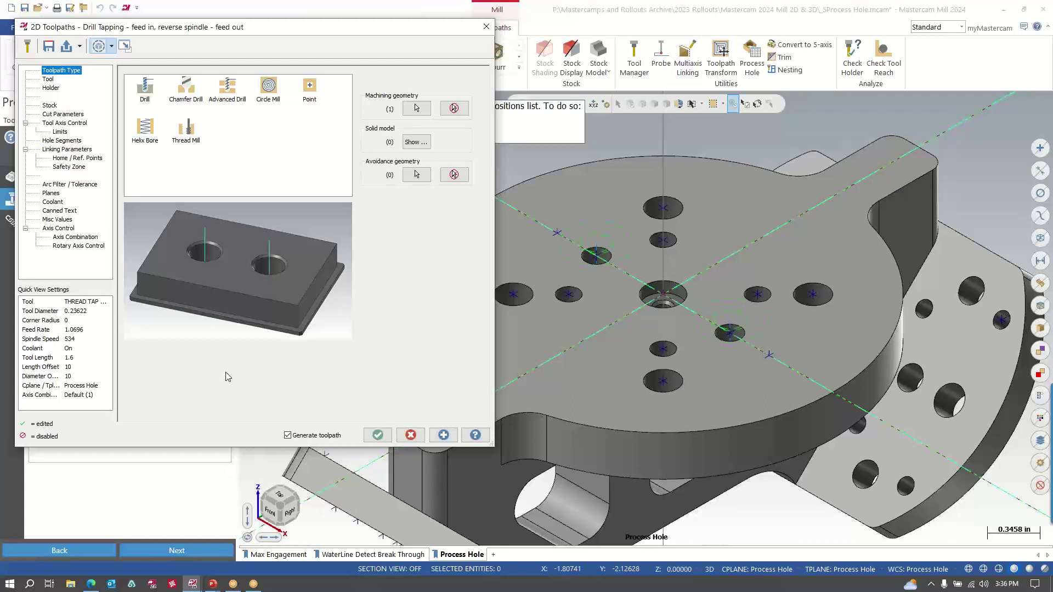
left_click(55, 151)
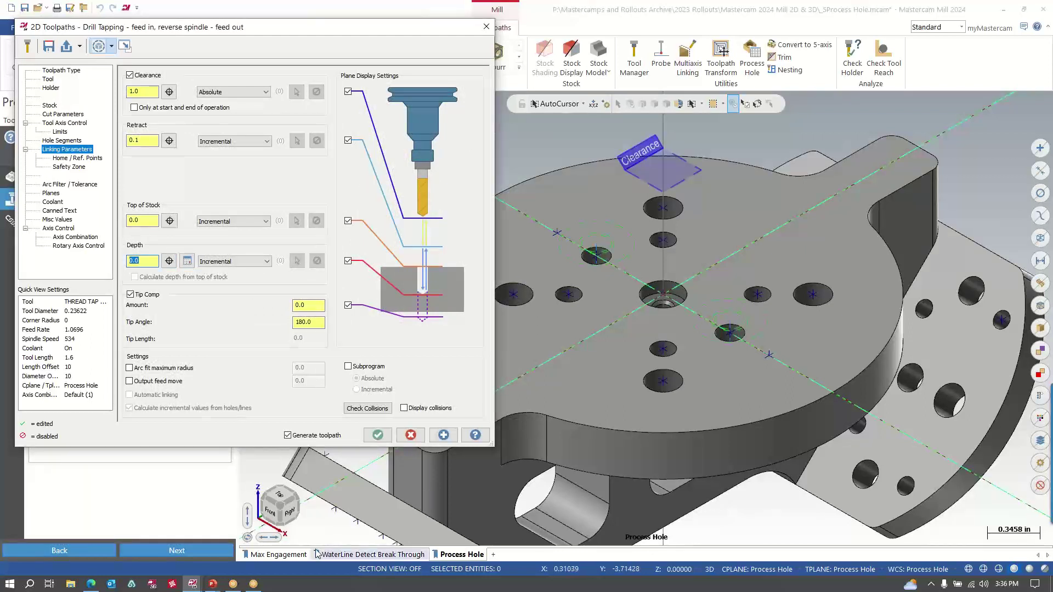
type("-")
left_click(377, 435)
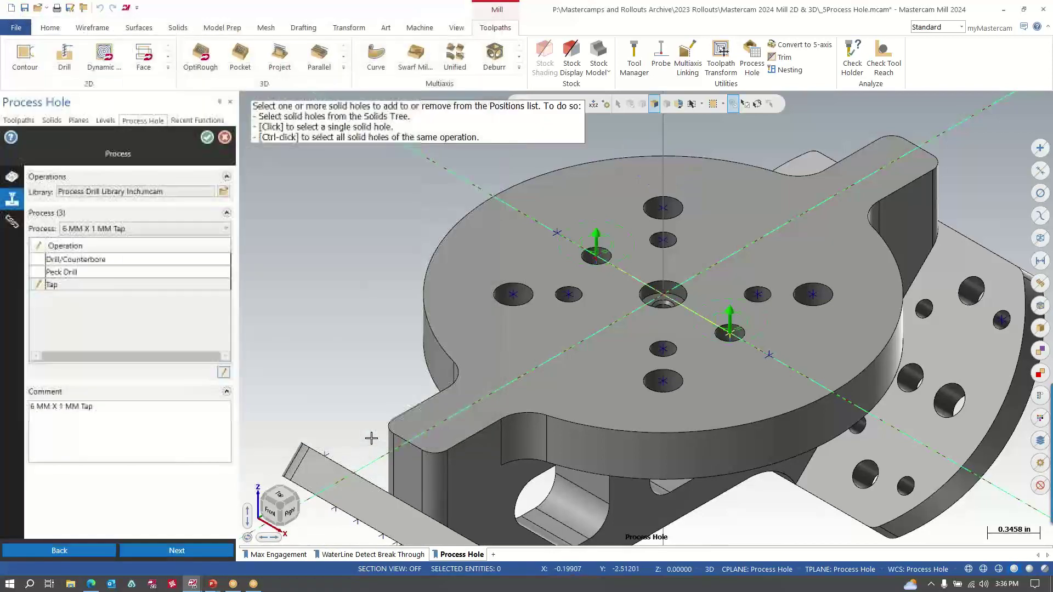
left_click(207, 137)
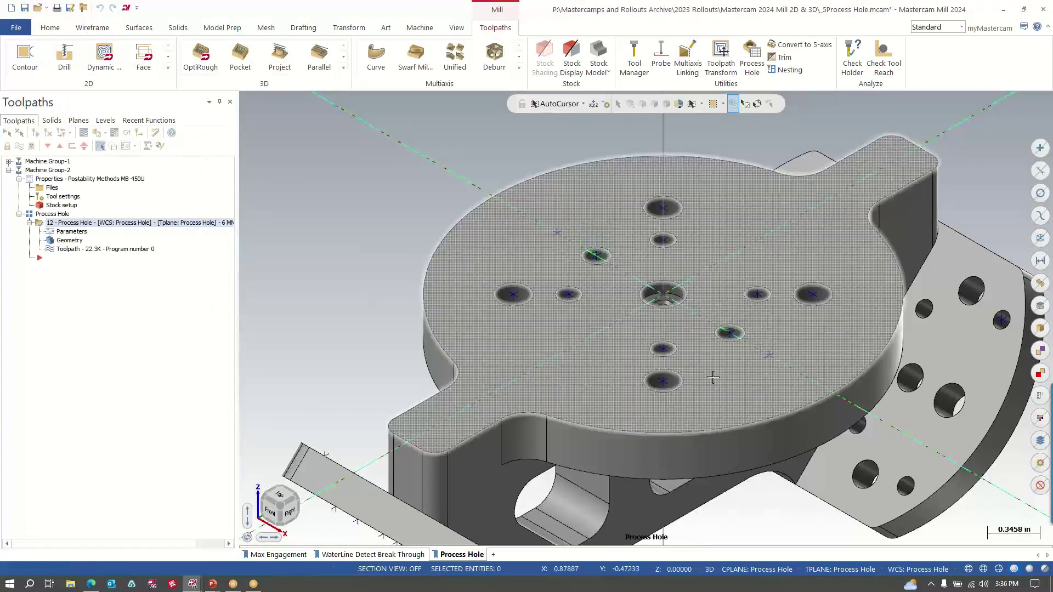
Inspect the tap toolpath from the side and explode the Process Hole operation into separate drilling and tapping operations.
mouse_move(713, 377)
middle_mouse_down()
mouse_move(712, 327)
mouse_move(725, 367)
middle_mouse_up()
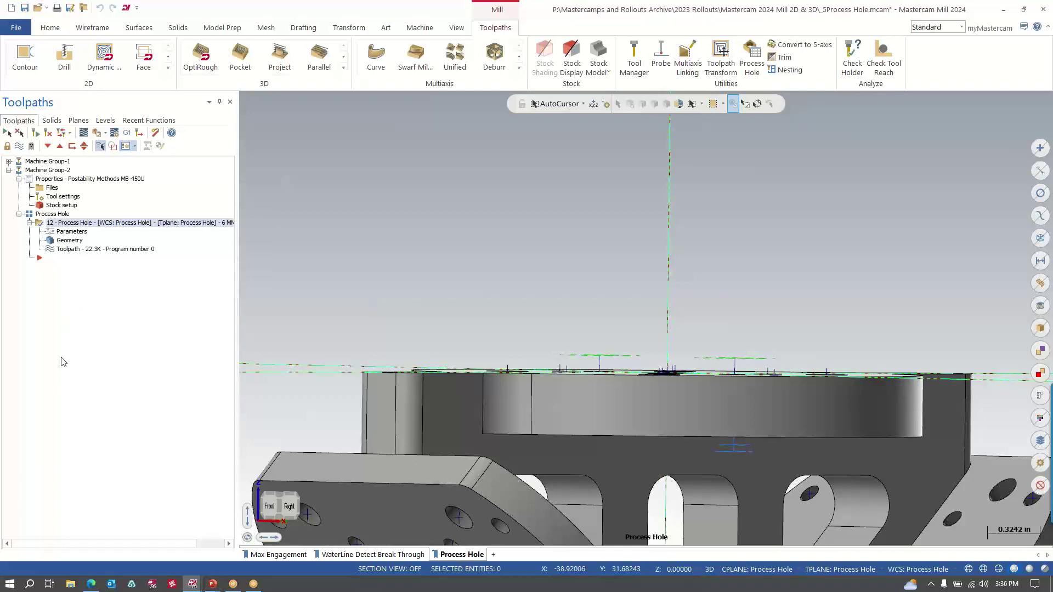
right_click(75, 225)
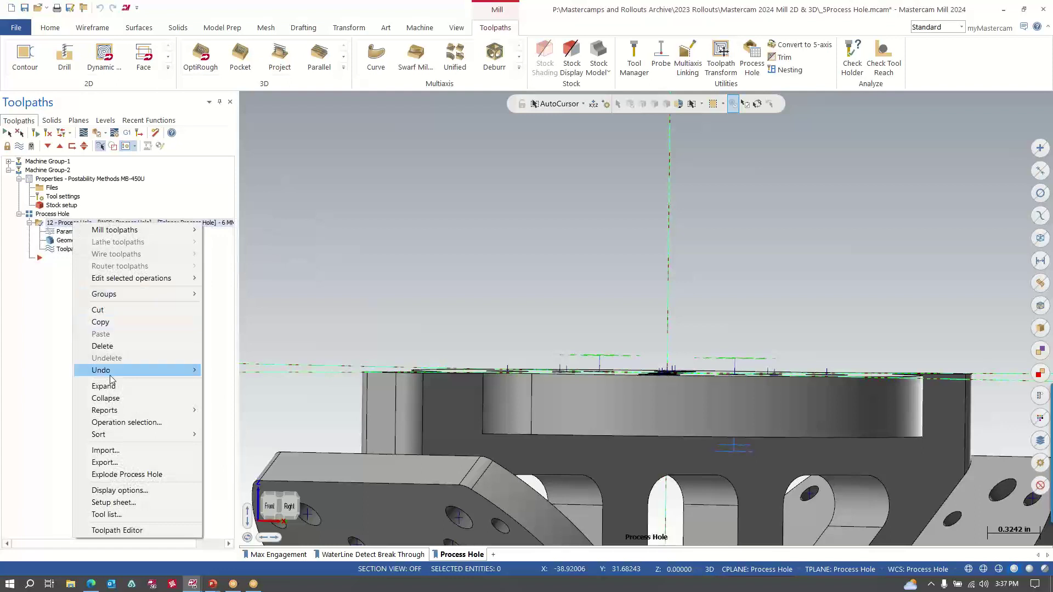
left_click(127, 475)
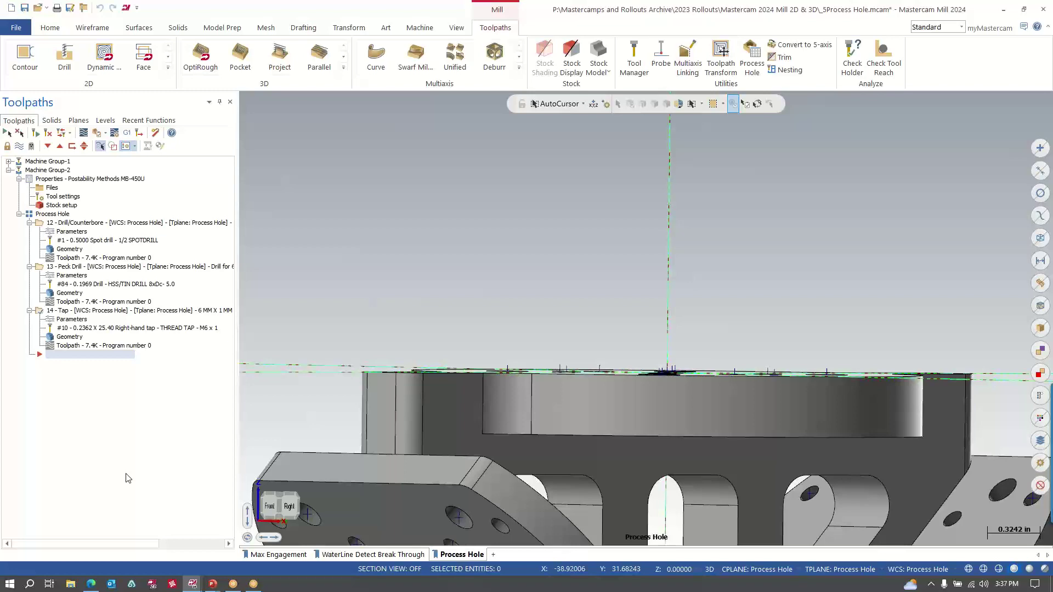
Try to set up a Process Hole operation on the four Ø 0.177 holes of the top face, and discard it.
middle_click_drag(492, 341, 495, 355)
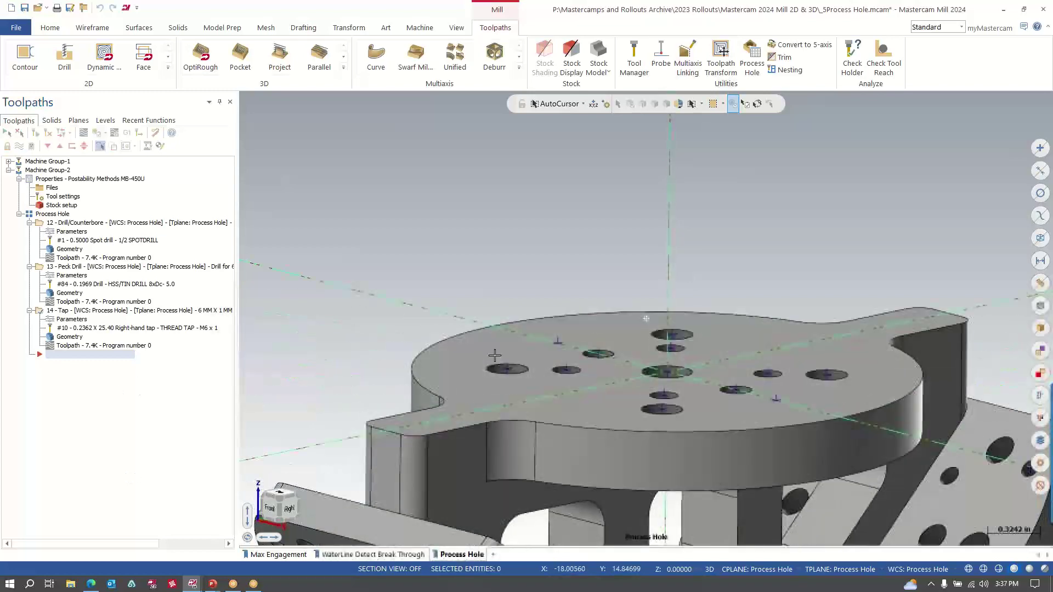
left_click(750, 61)
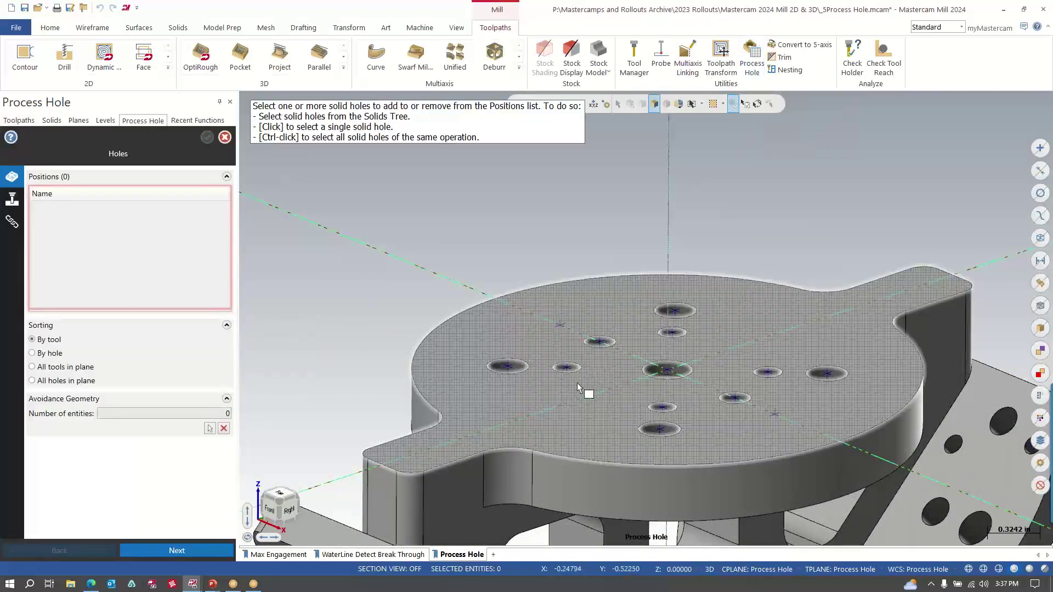
middle_click_drag(578, 387, 576, 359)
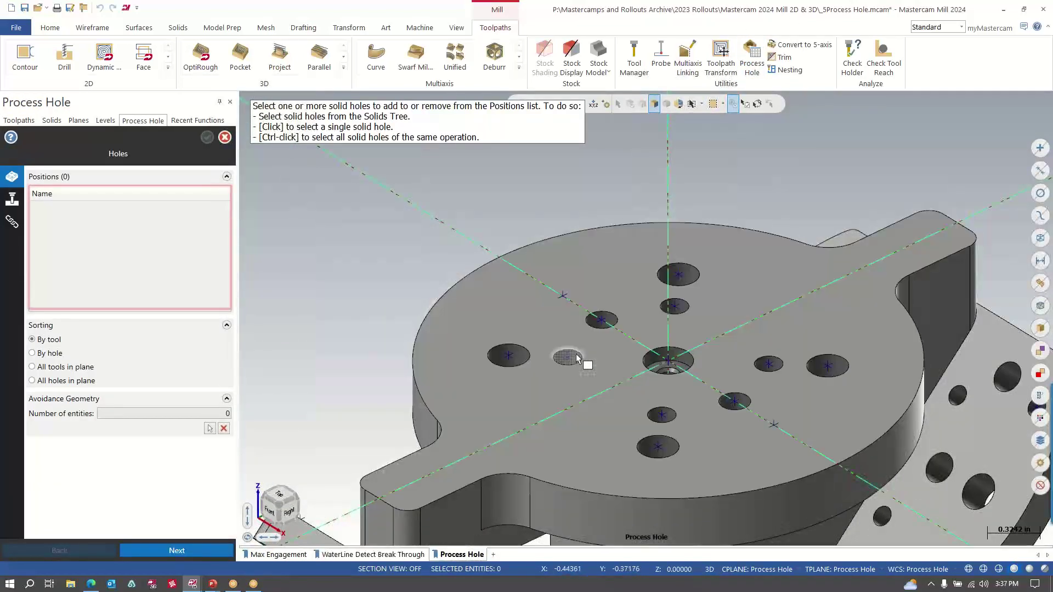
left_click(576, 359, "ctrl")
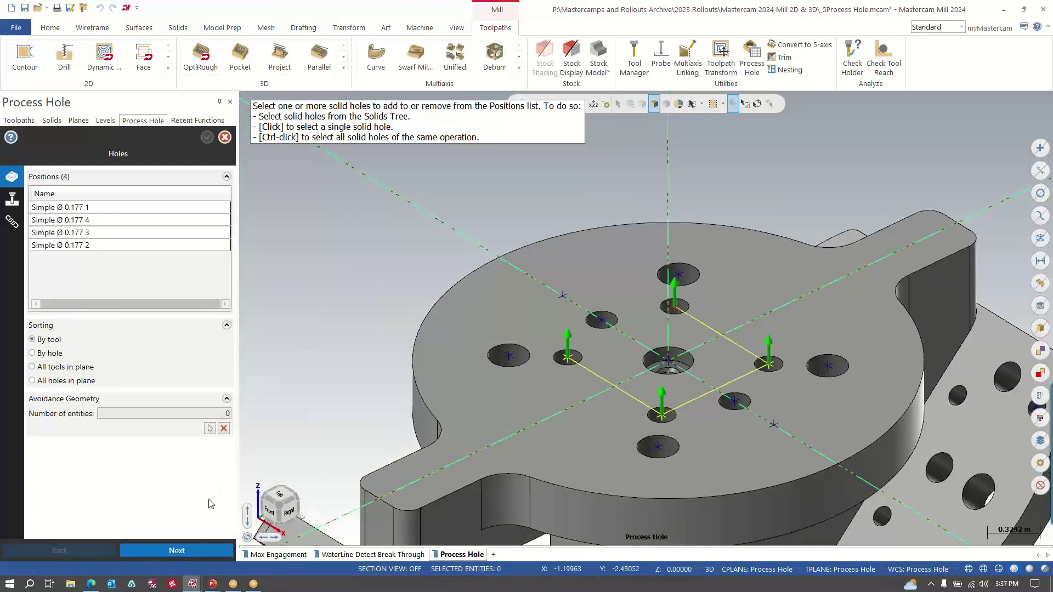
left_click(177, 550)
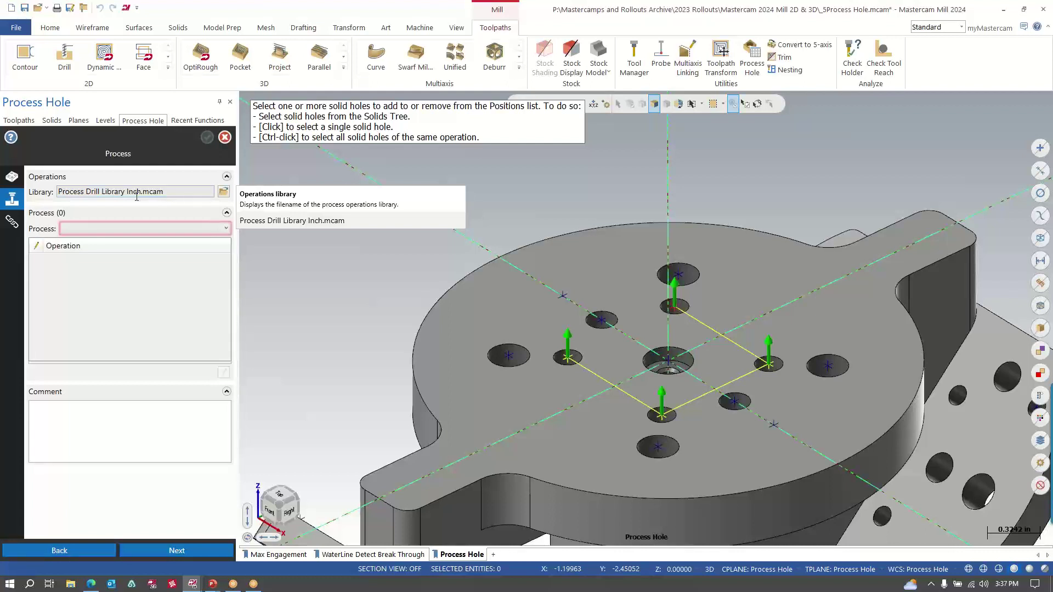
left_click(199, 547)
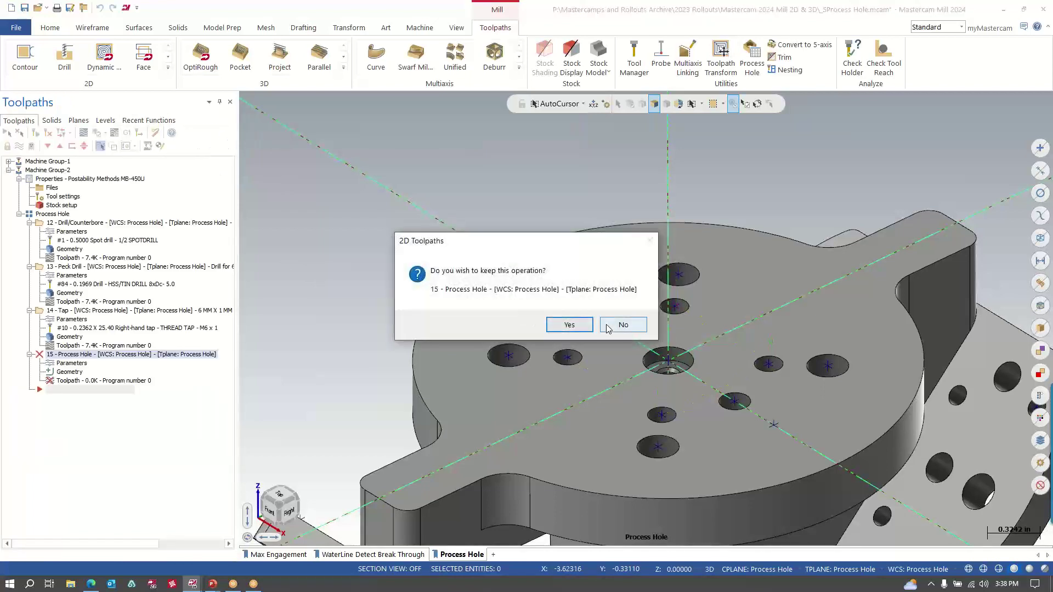
left_click(620, 323)
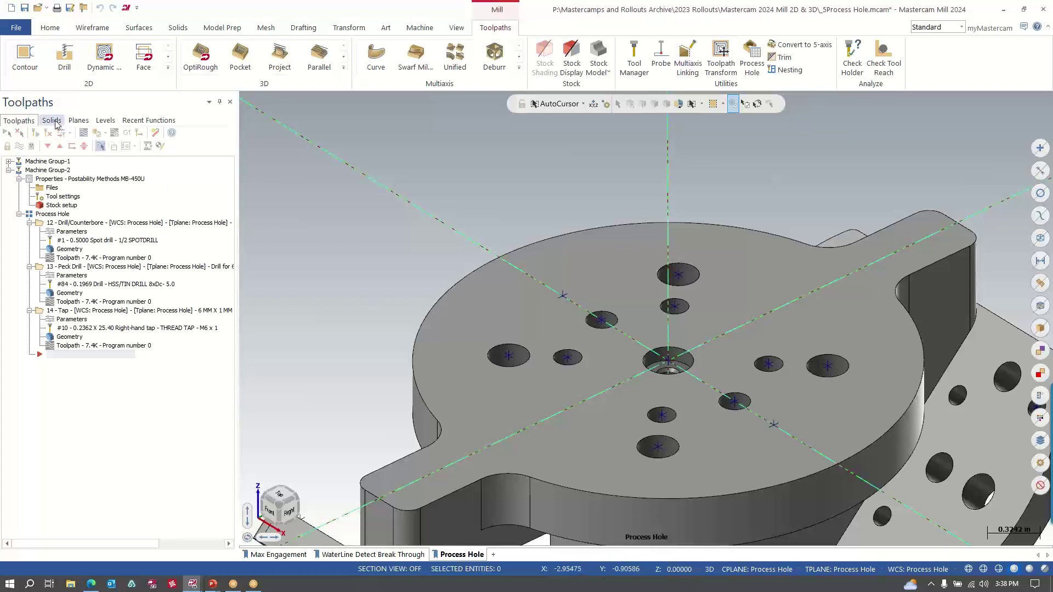
Locate the holes belonging to the Simple Ø 0.197 and Simple Ø 0.177 operations in the Prototype solid's history.
left_click(53, 122)
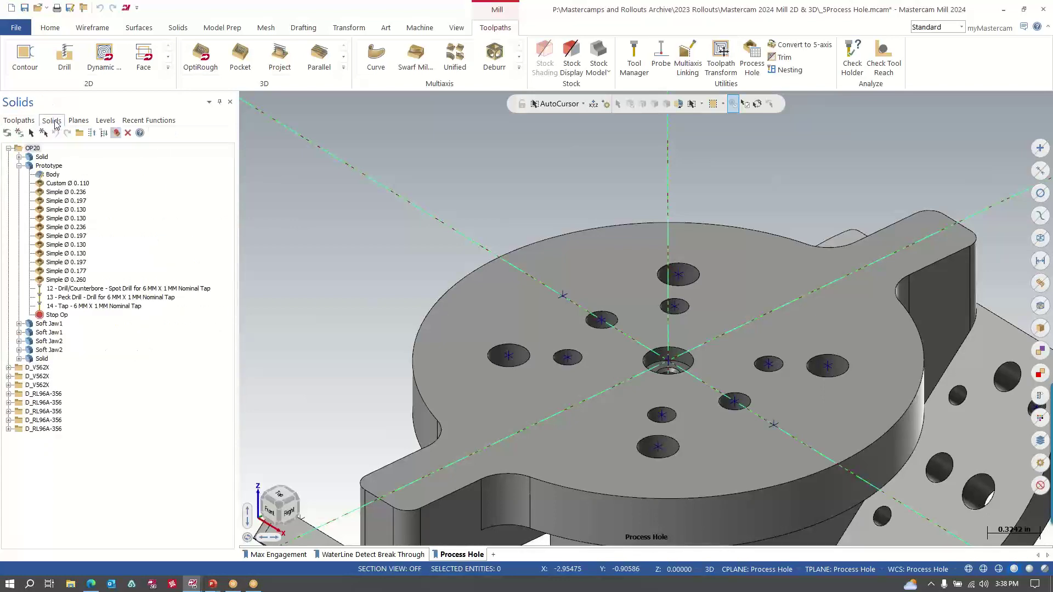
left_click(65, 201)
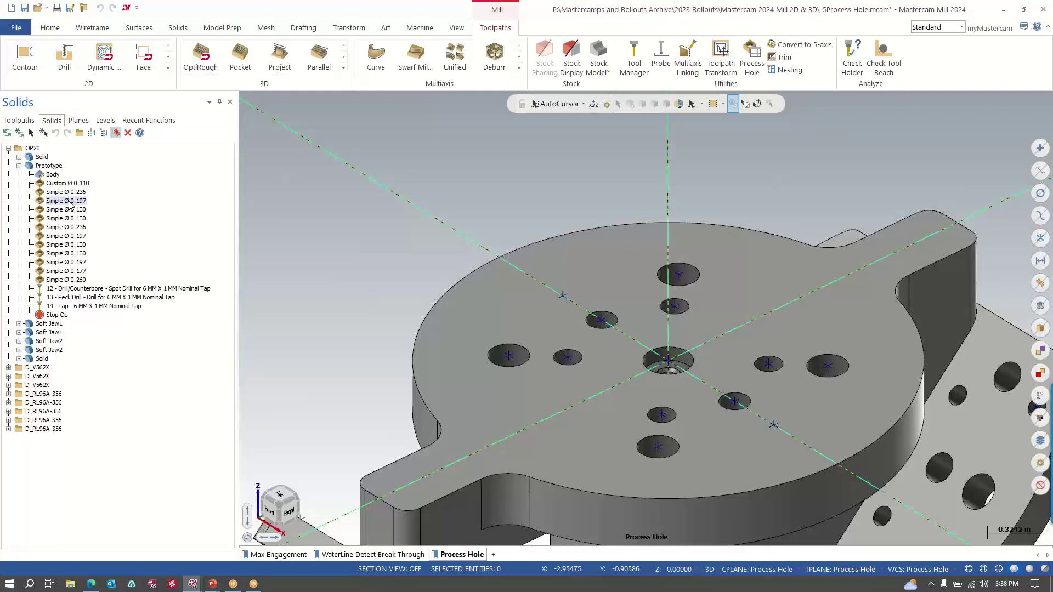
left_click(73, 237)
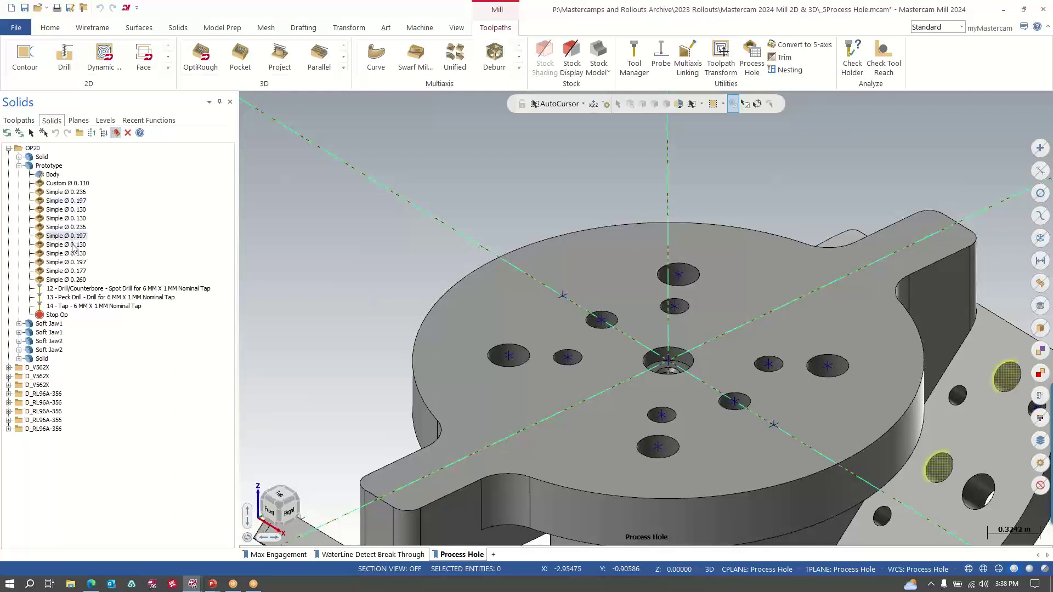
left_click(73, 263)
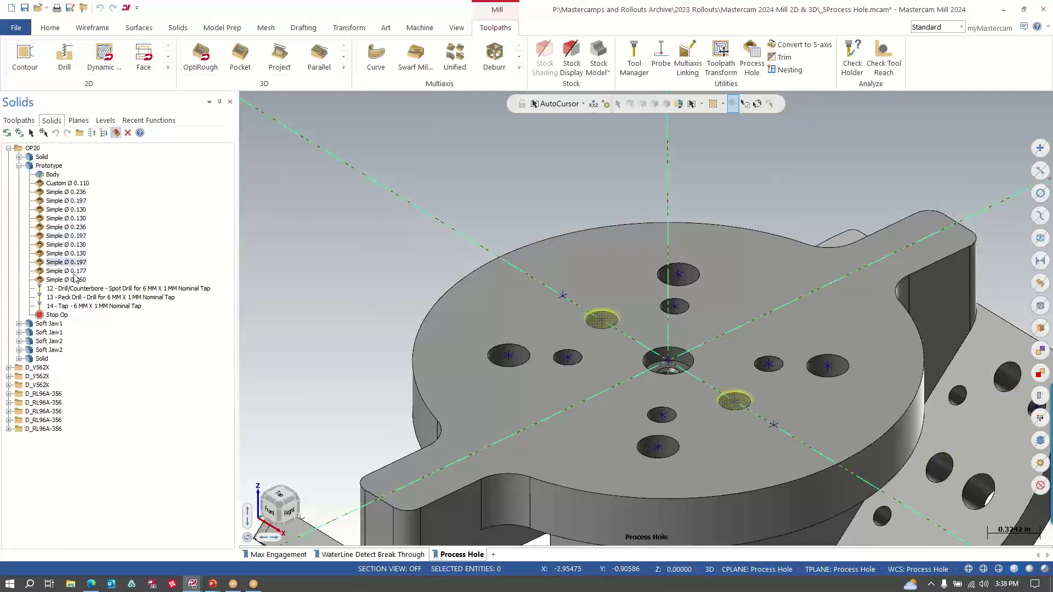
left_click(75, 272)
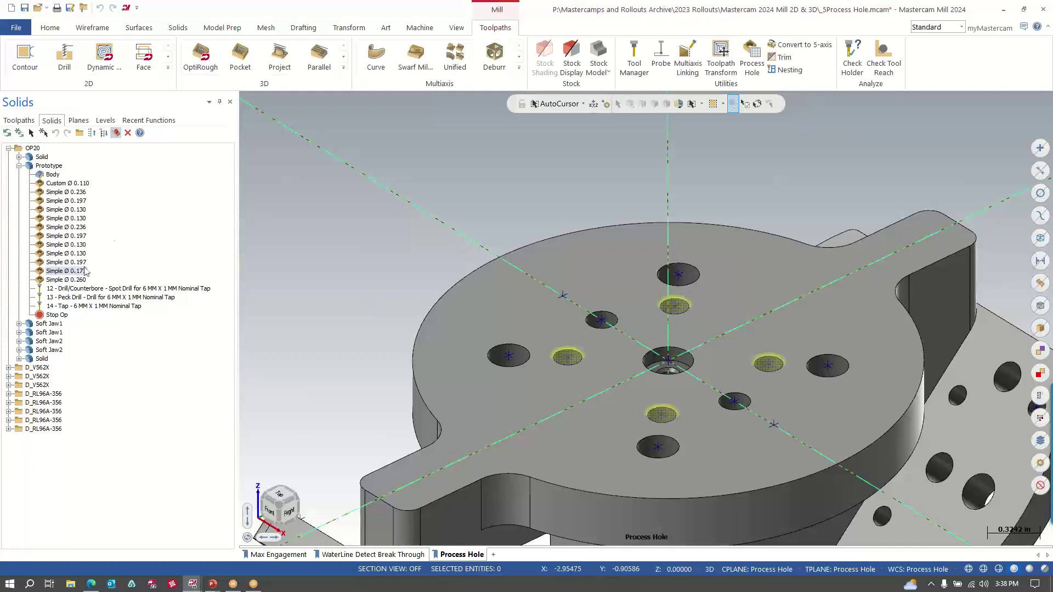
Edit the Prototype's Simple Ø 0.177 hole operation, setting its bottom angle to 118, and regenerate the solid.
left_click(181, 30)
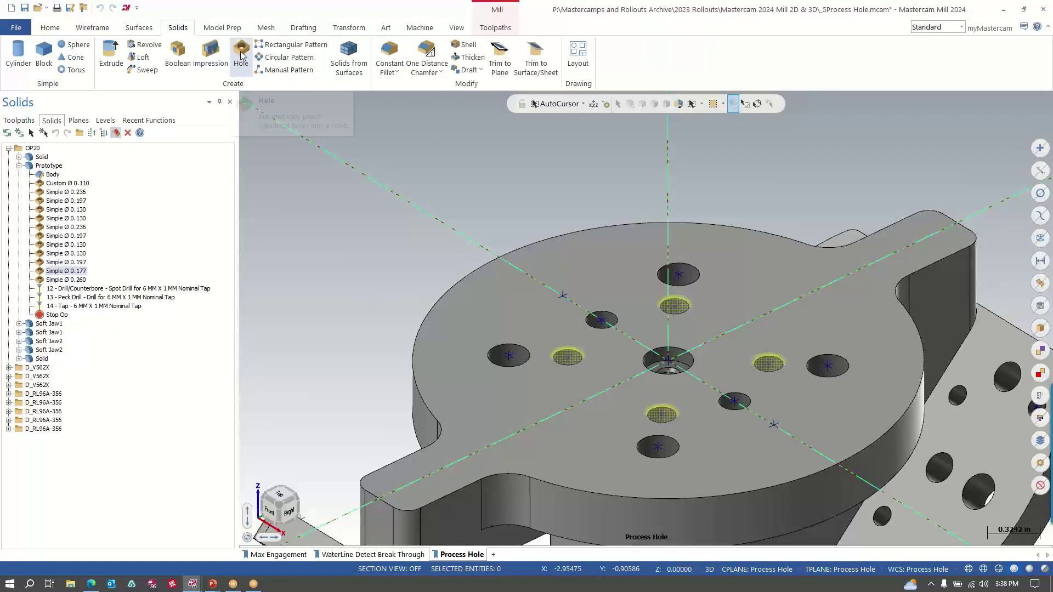
double_click(53, 274)
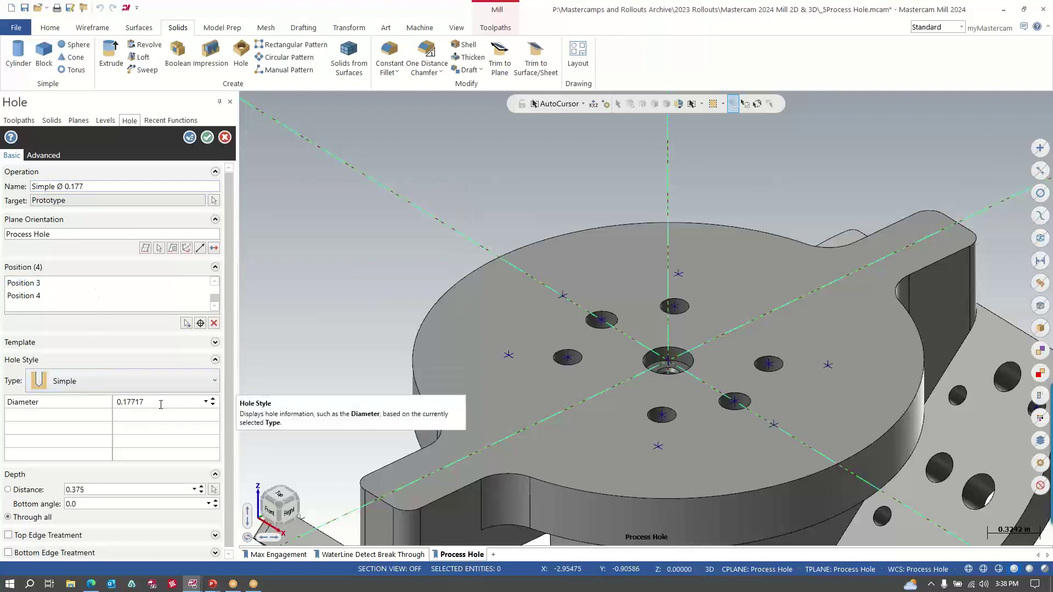
scroll(49, 493, "down", 1)
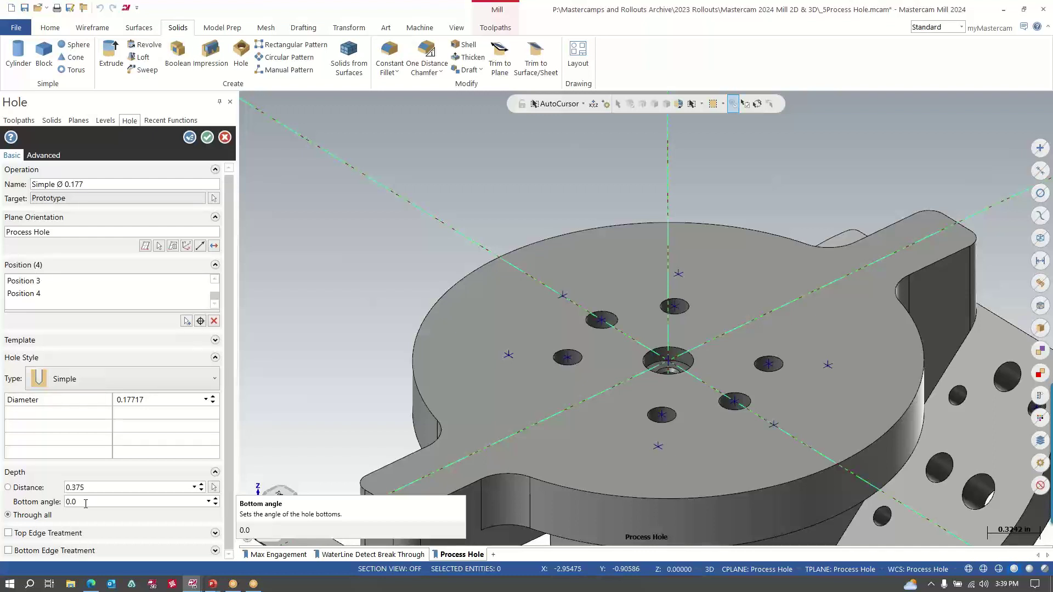
left_click(86, 503)
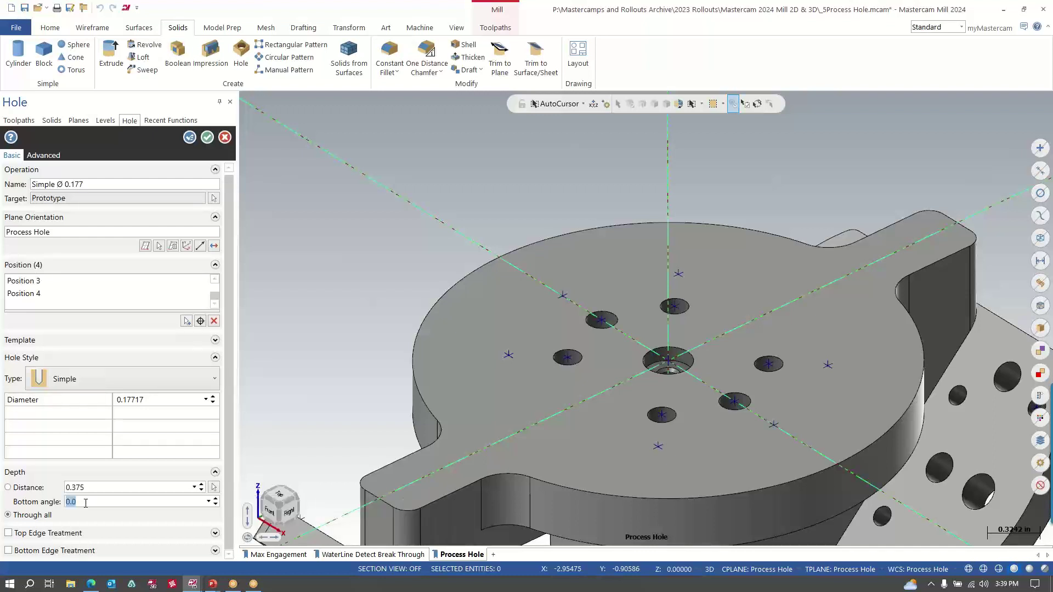
type("118")
left_click(208, 137)
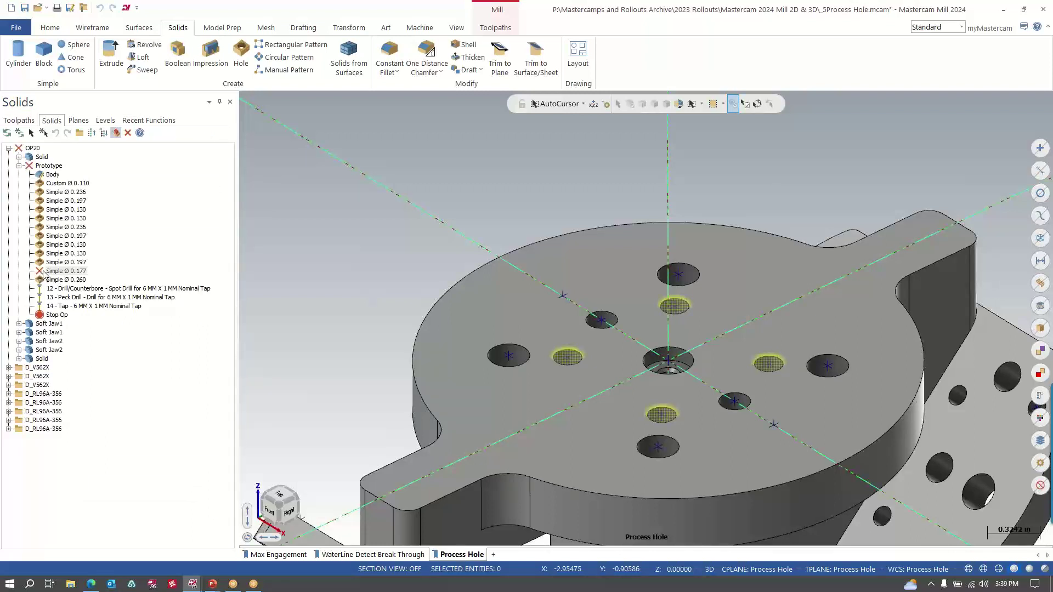
left_click(7, 133)
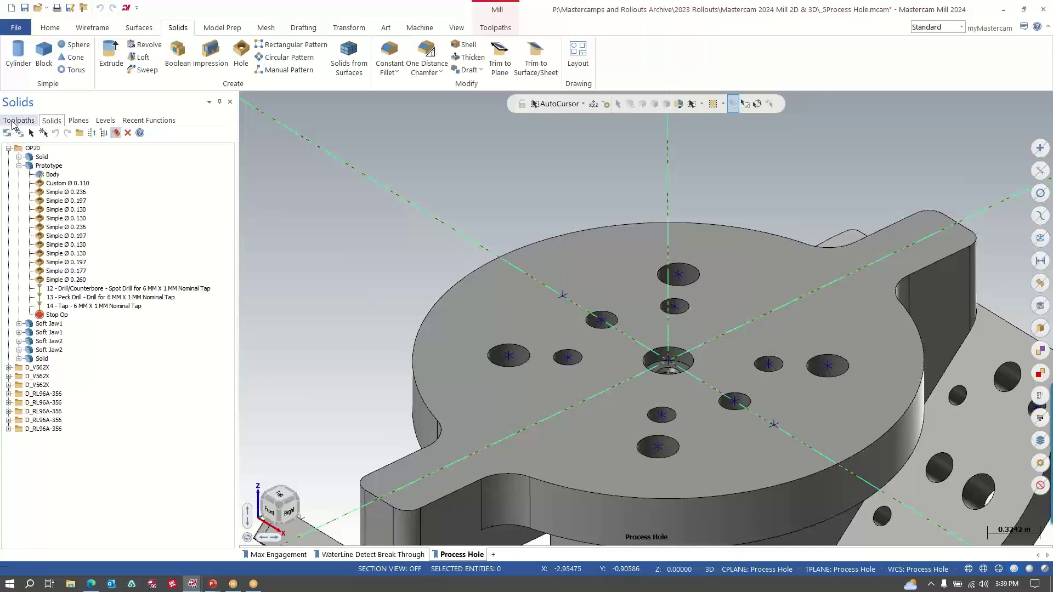
Start a new Process Hole operation on the four Ø 0.177 holes and check which processes the library offers for them.
left_click(19, 120)
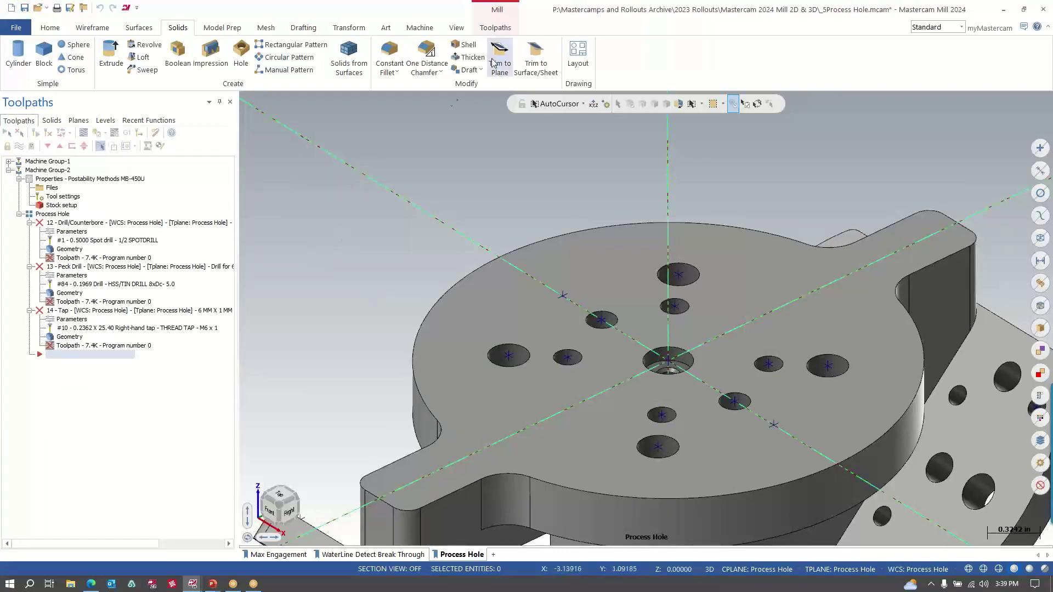
left_click(495, 29)
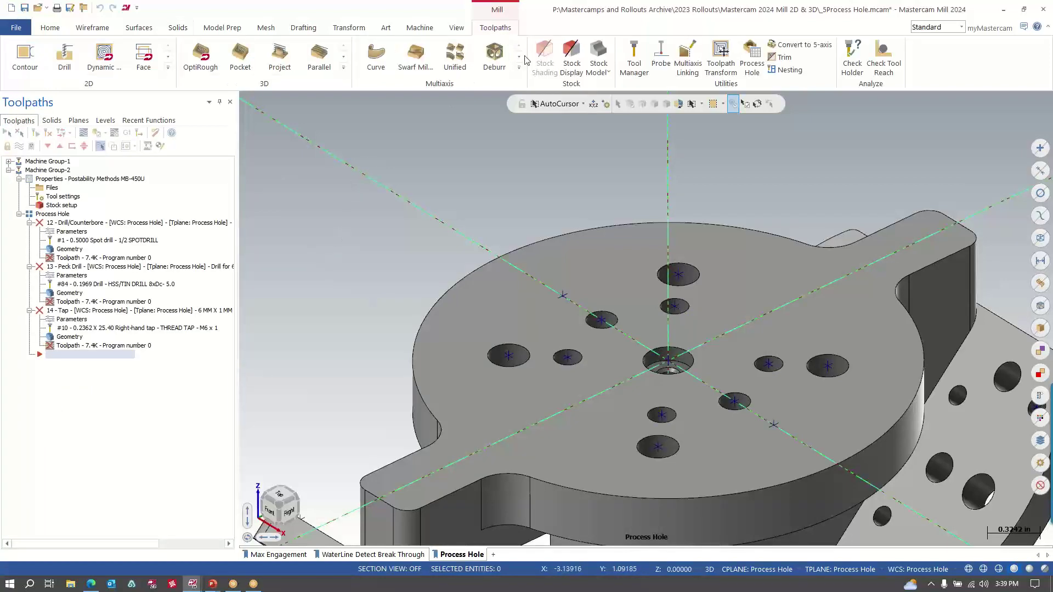
left_click(752, 56)
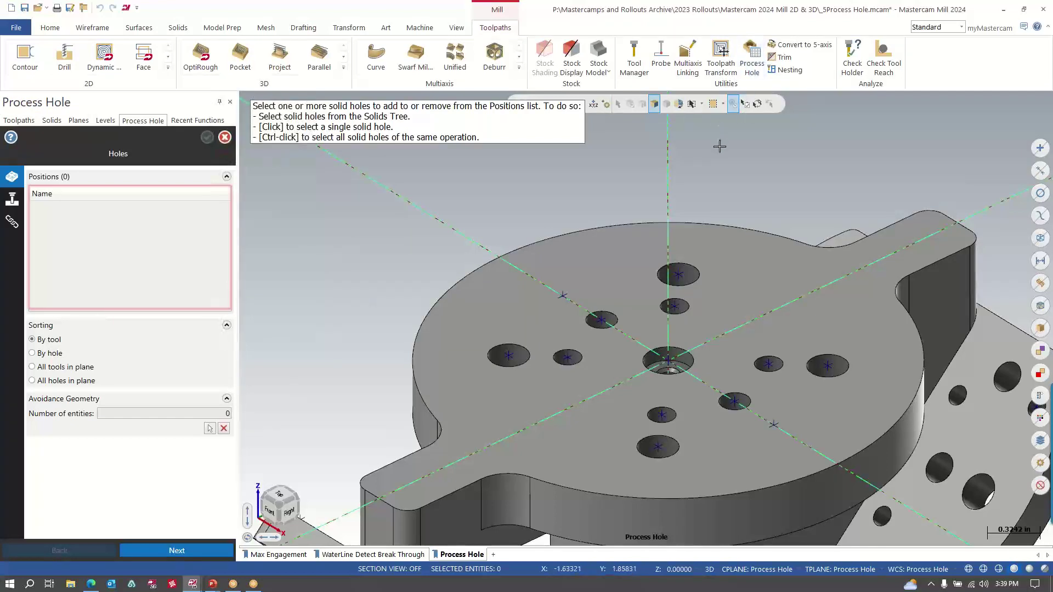
left_click(574, 358, "ctrl")
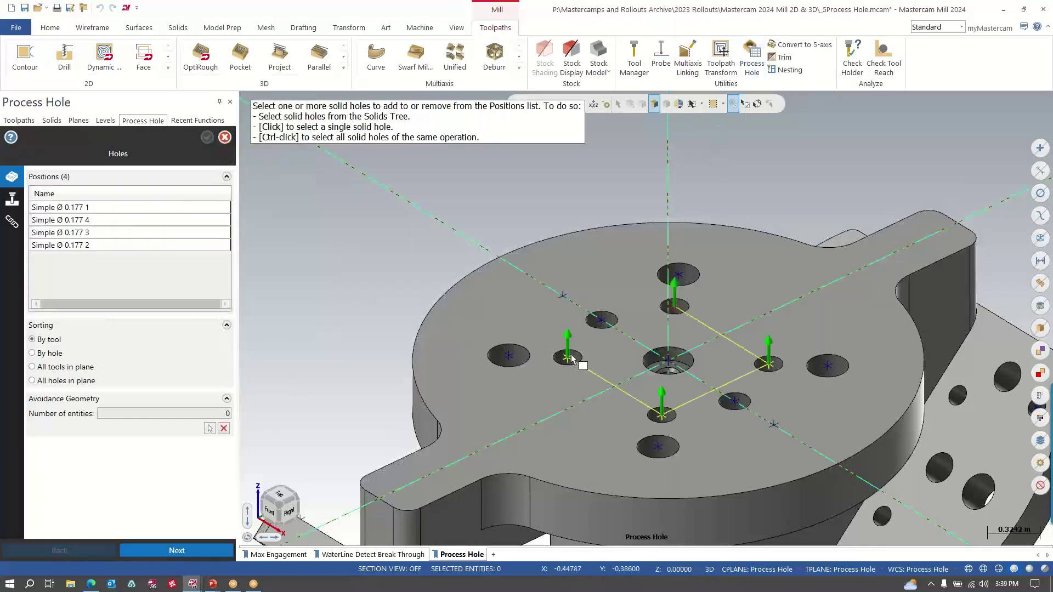
left_click(179, 548)
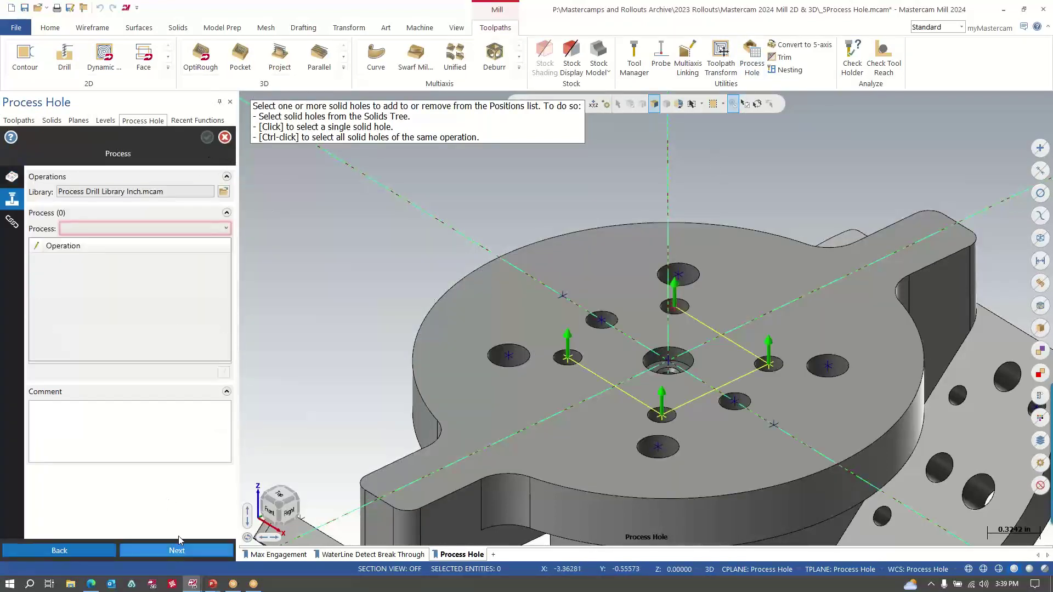
left_click(166, 229)
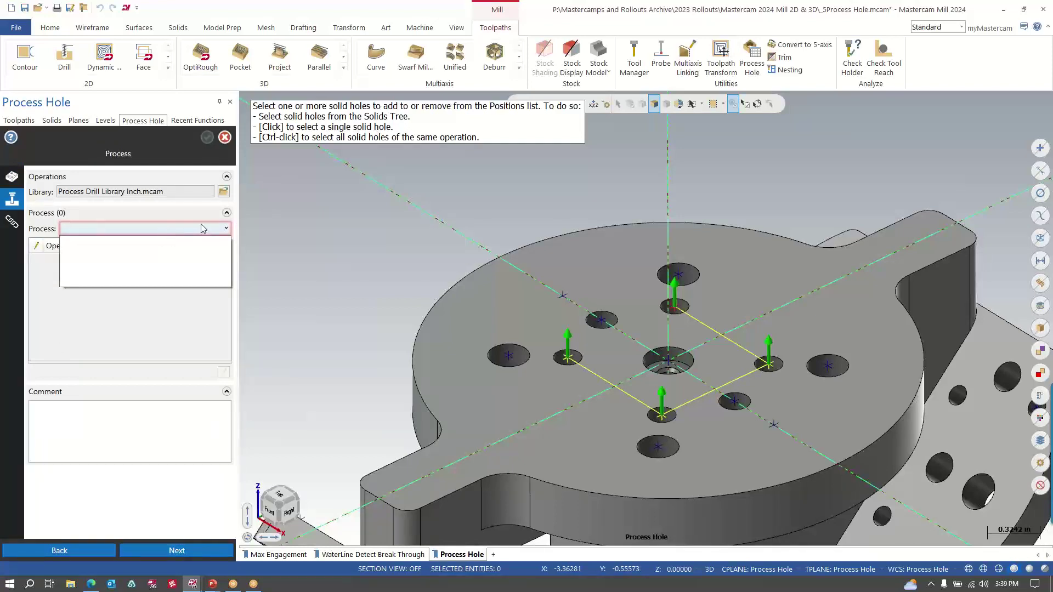
Reload Process Drill Library Inch.mcam as the process library, and abandon the Process Hole operation without keeping it.
left_click(222, 196)
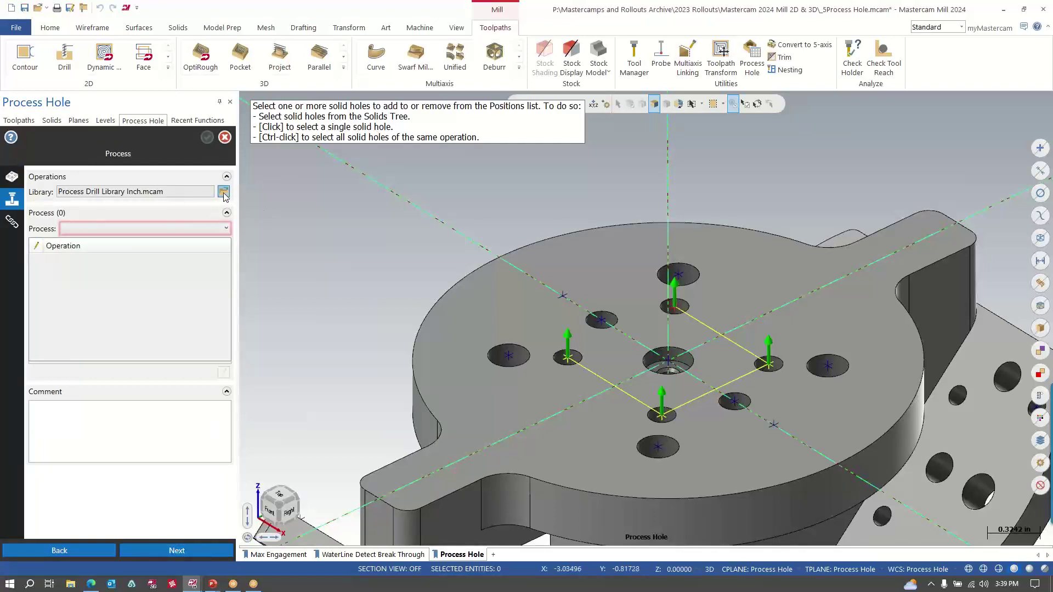
left_click(223, 191)
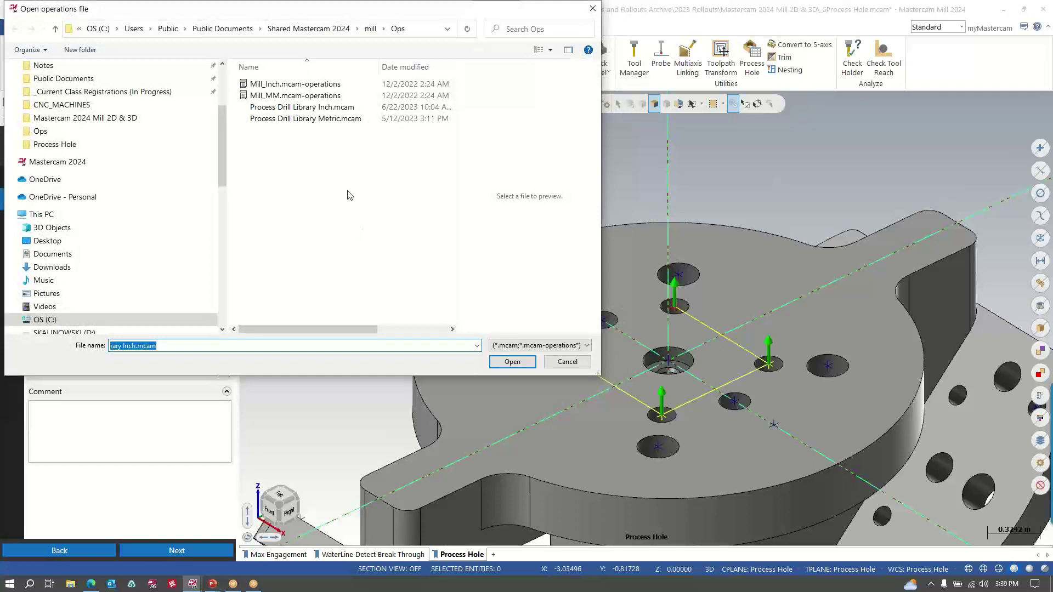
left_click(325, 108)
left_click(506, 363)
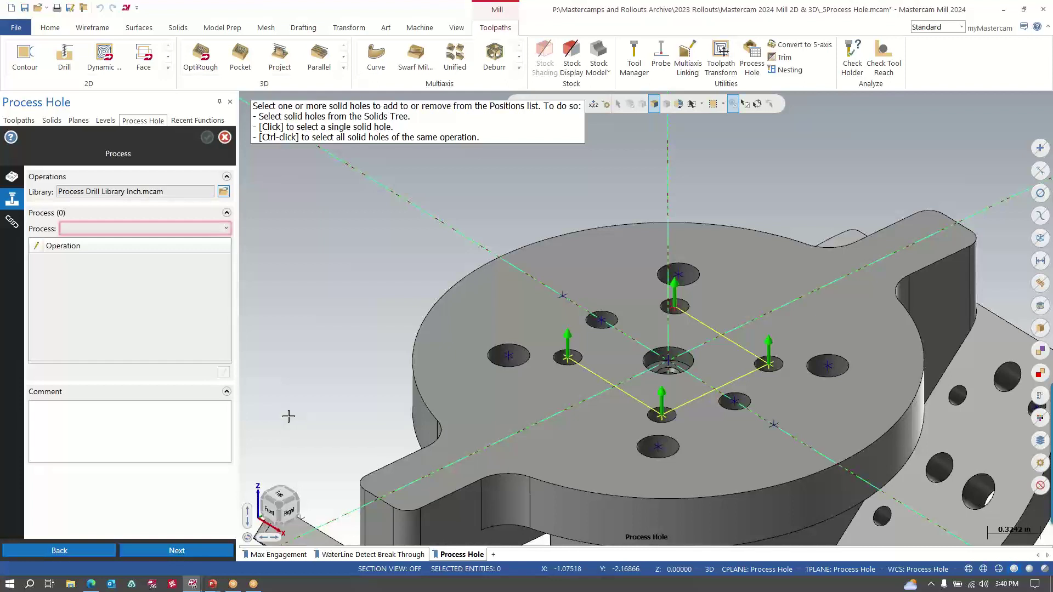
left_click(225, 137)
left_click(639, 328)
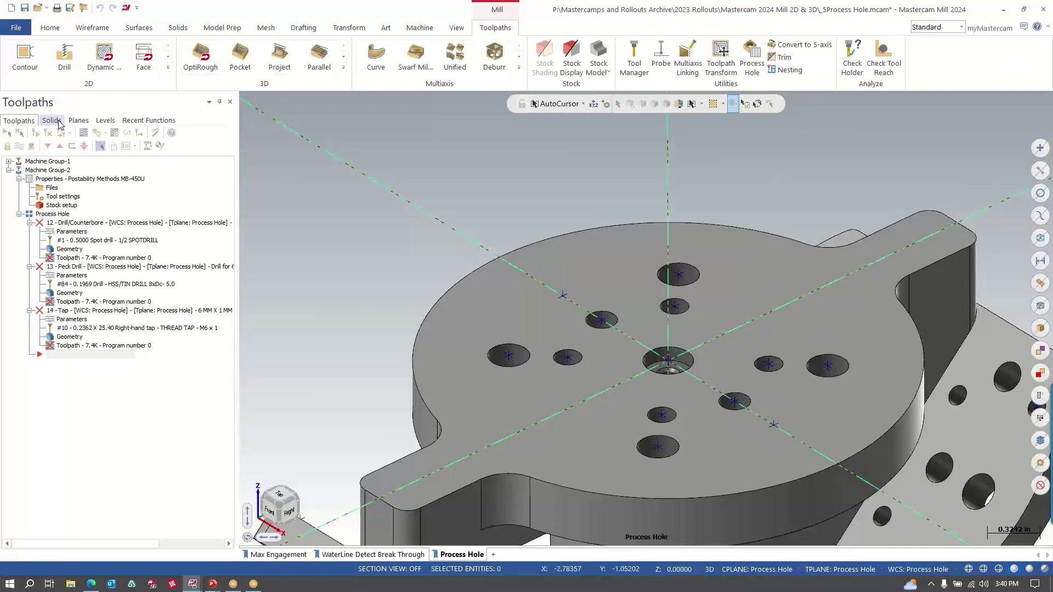
Review the Converters settings for creating hole operations on solid import in the system configuration, and close it without changes.
left_click(16, 27)
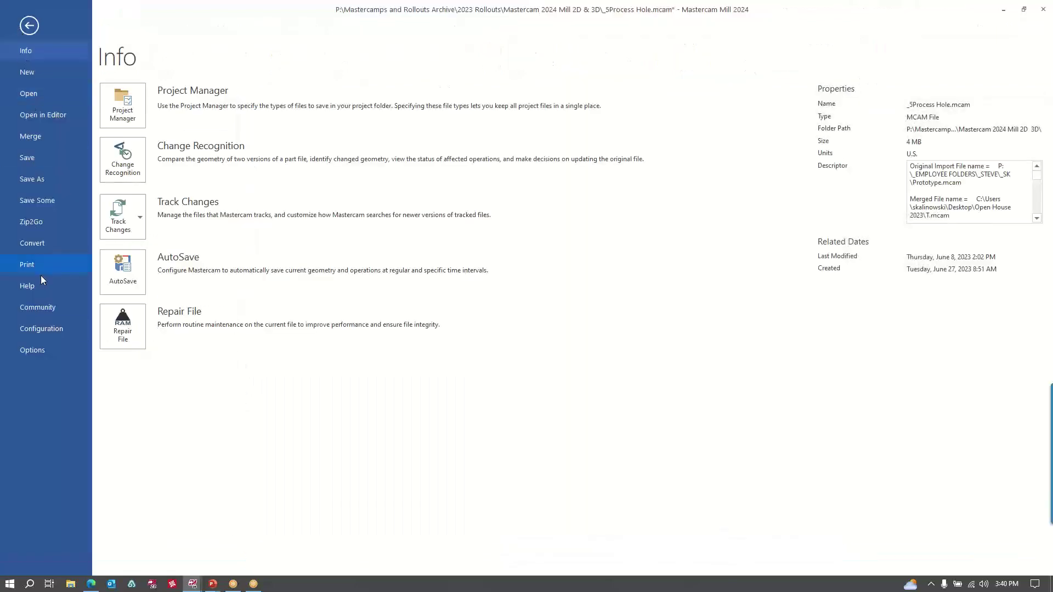
left_click(41, 329)
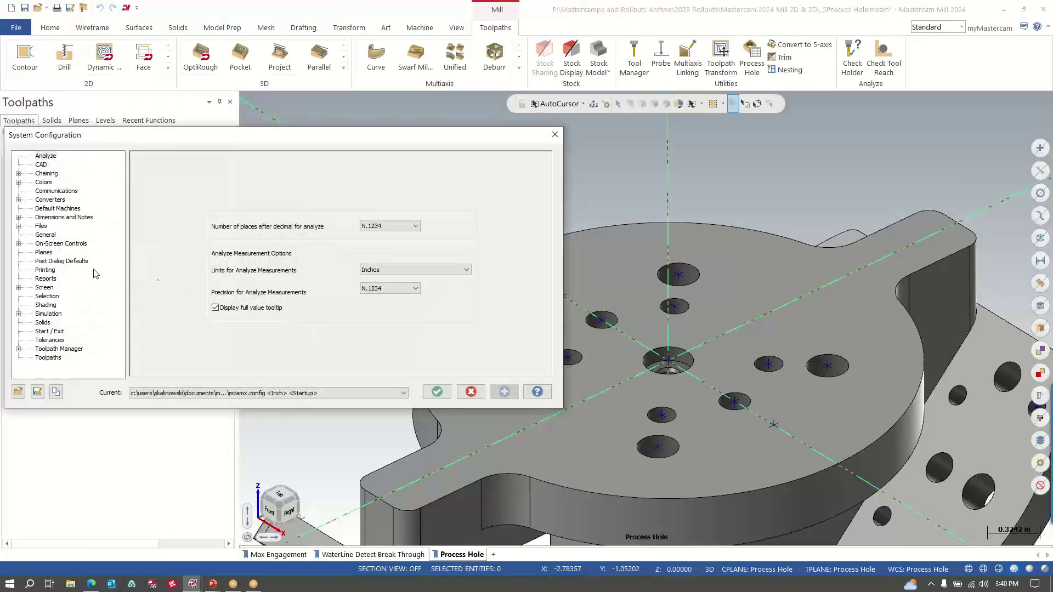
left_click(49, 200)
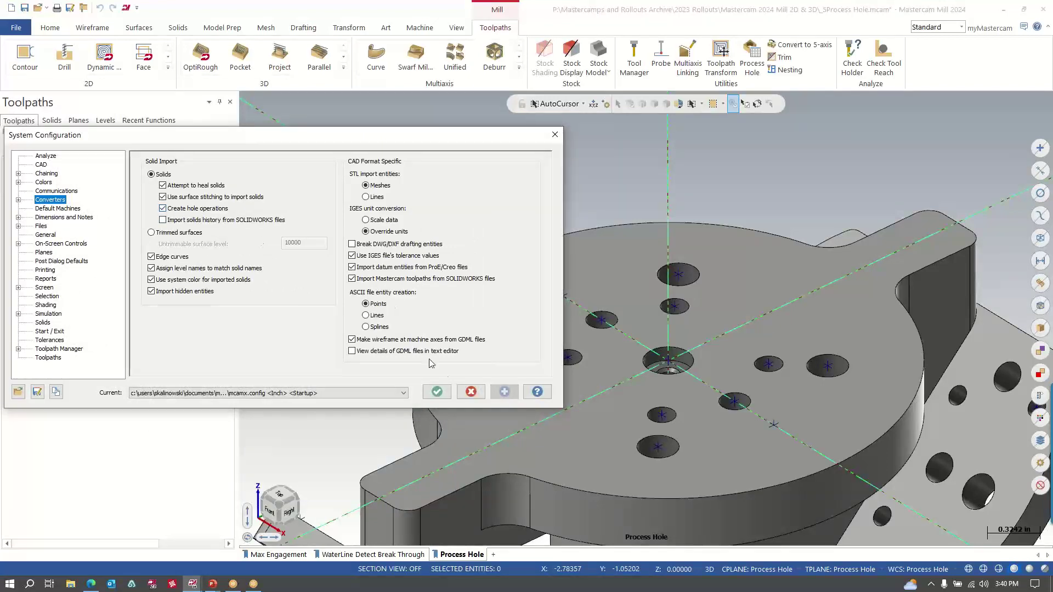
left_click(471, 392)
Try to find holes in the Prototype body with the option to create a single hole operation.
left_click(55, 122)
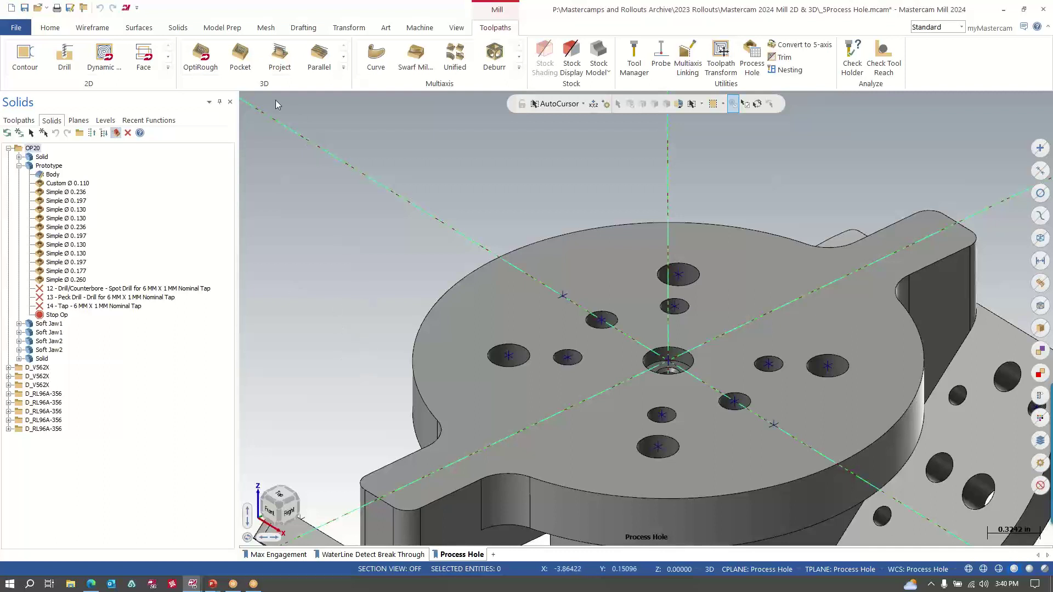
left_click(222, 27)
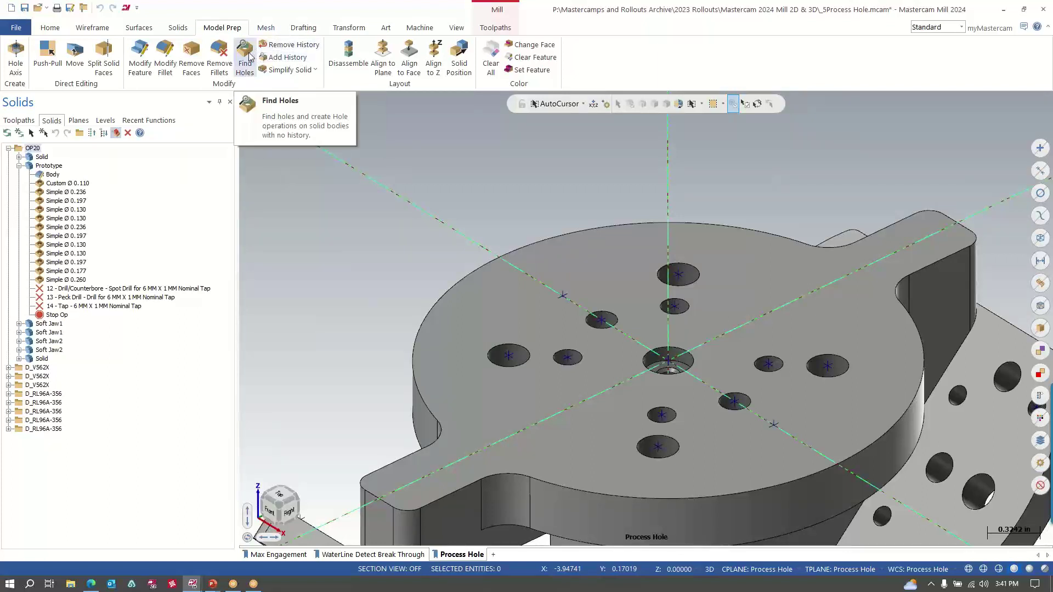
left_click(245, 57)
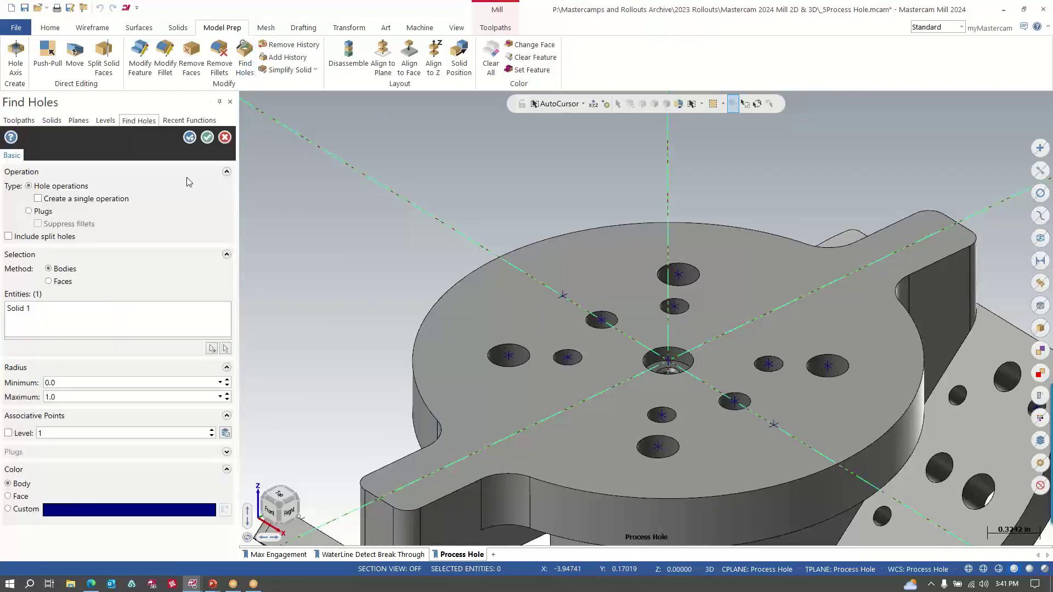
left_click(17, 310)
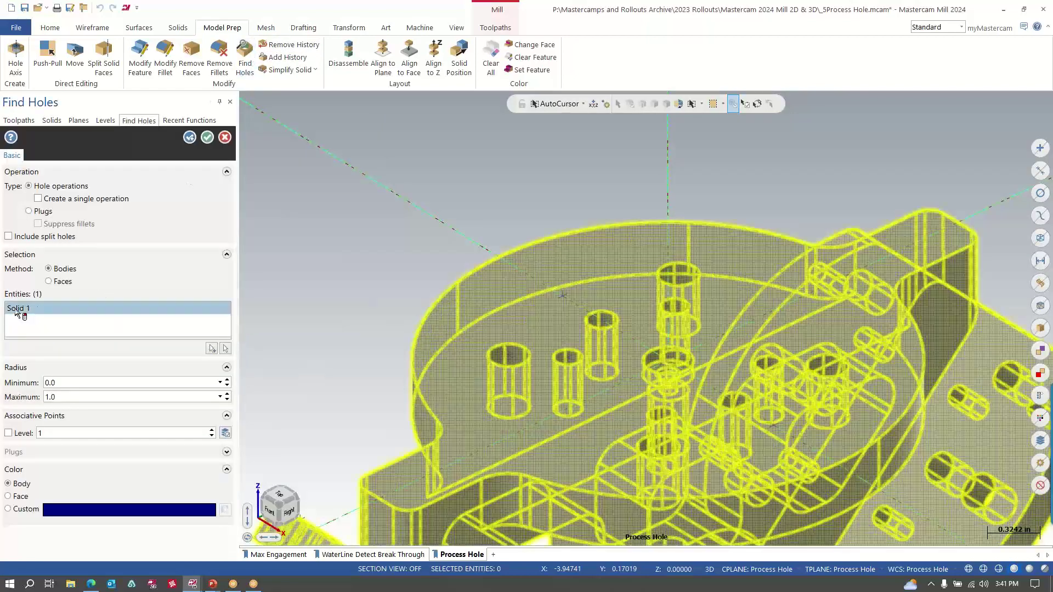
left_click(53, 200)
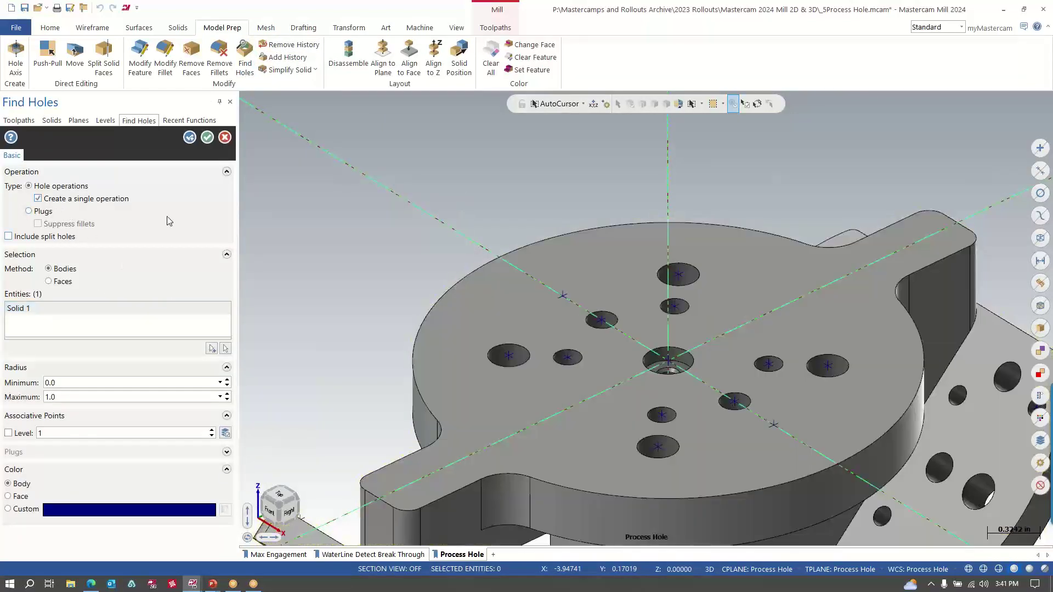
left_click(207, 137)
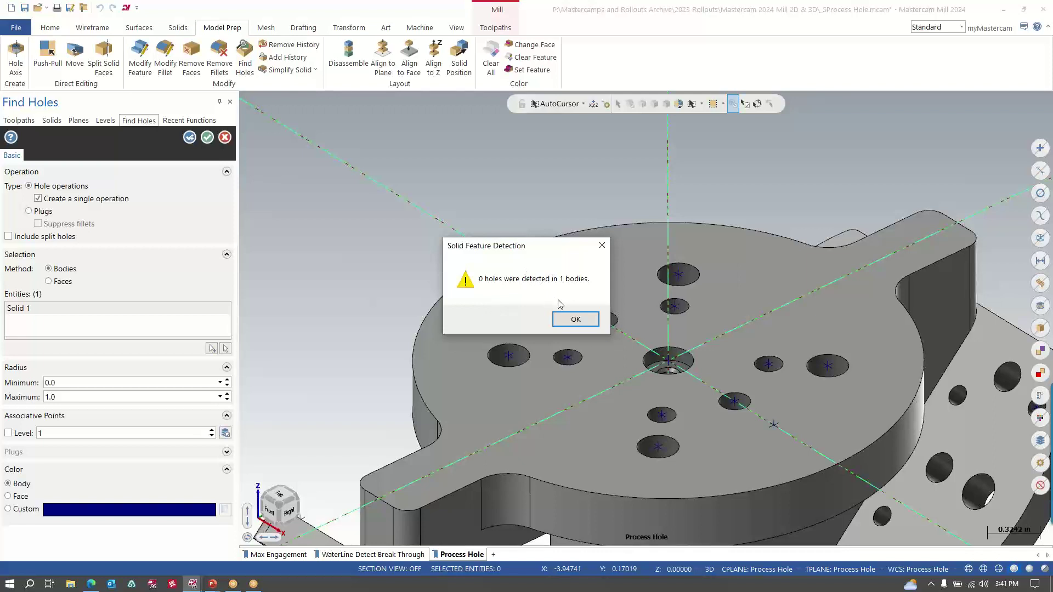
left_click(573, 320)
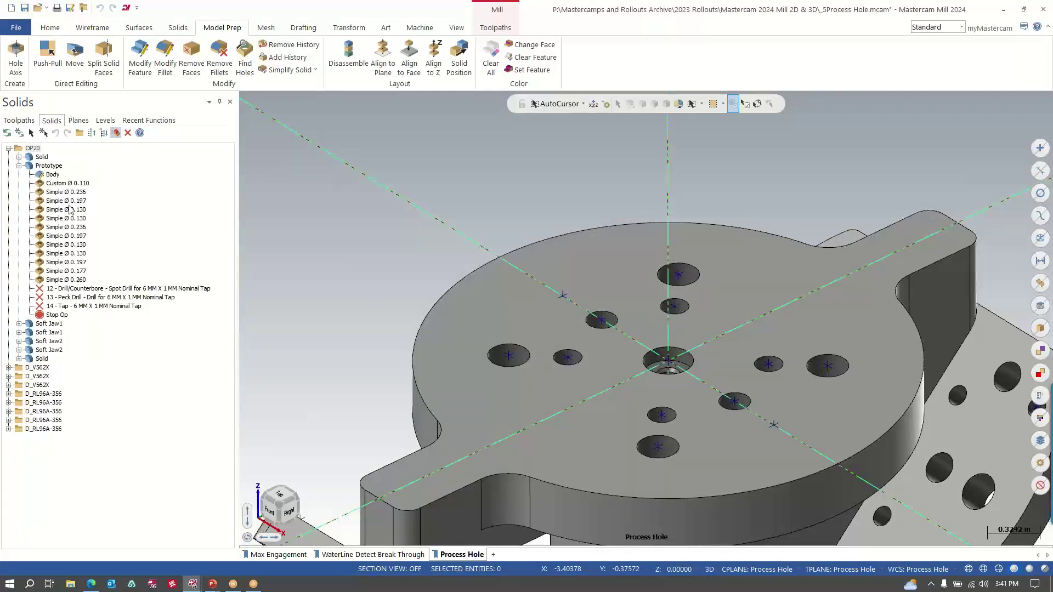